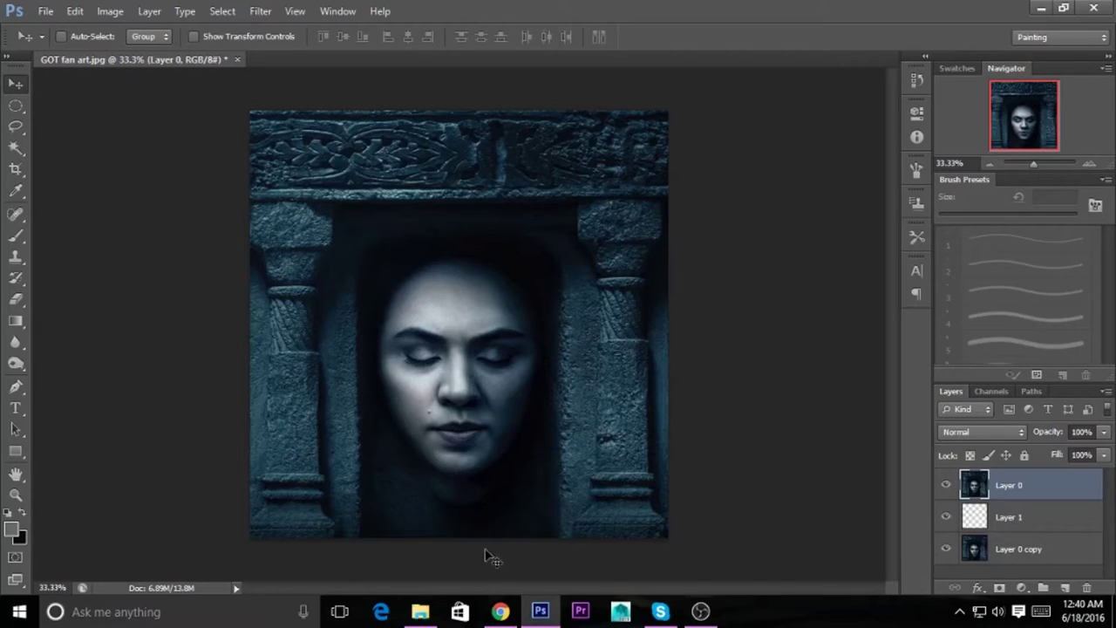
Drag the portrait 83865350.jpg from File Explorer into the fan art document
click(421, 614)
mouse_move(184, 122)
mouse_down()
mouse_move(537, 581)
mouse_move(433, 275)
mouse_up()
mouse_move(438, 316)
mouse_down()
mouse_move(460, 324)
mouse_move(332, 166)
mouse_up()
Scale and shift the portrait to fill the doorway, then check the stock photo results
drag(477, 347, 588, 491)
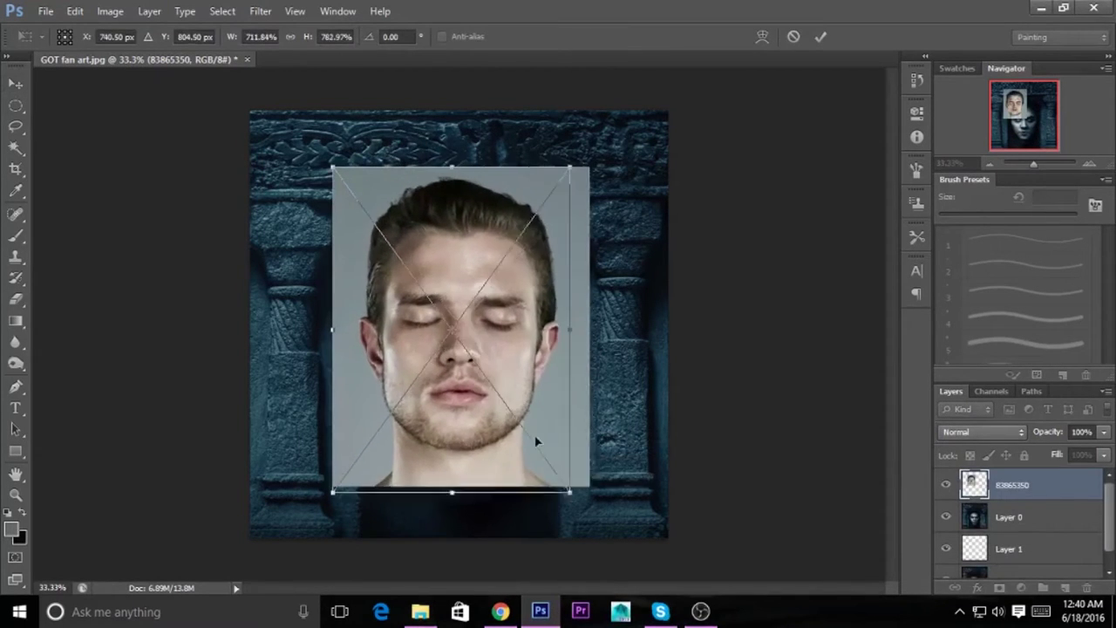
drag(527, 329, 527, 382)
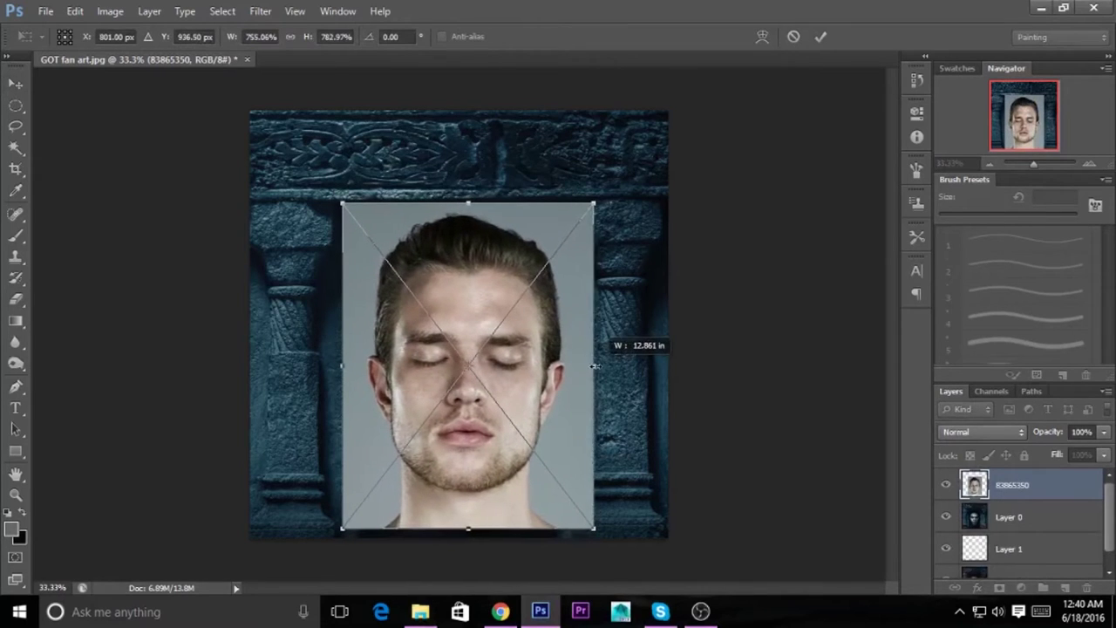
drag(560, 401, 564, 399)
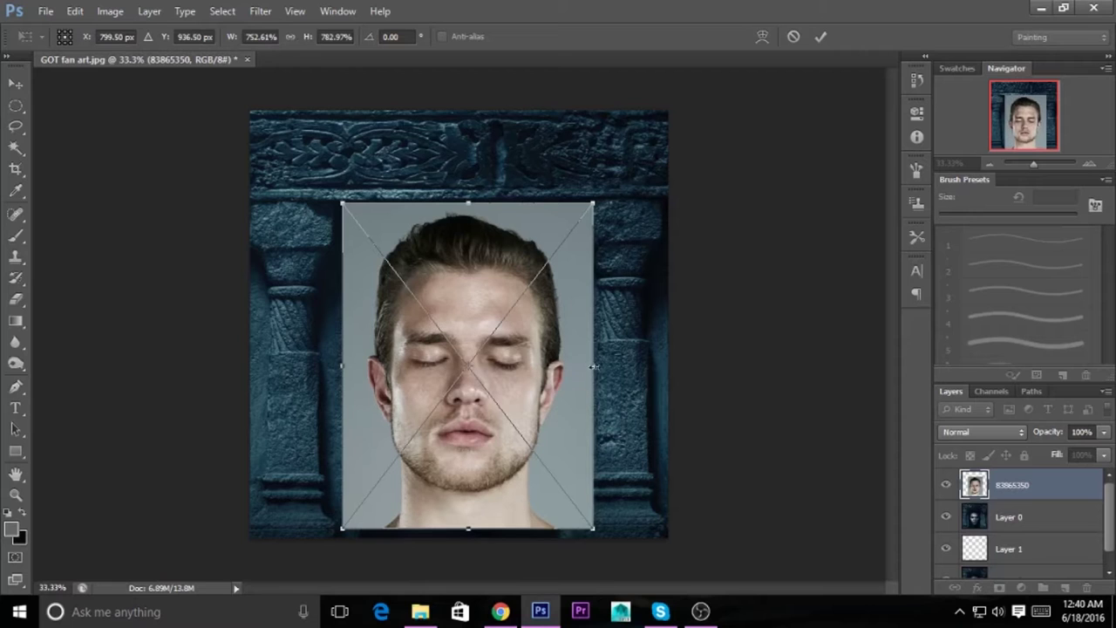
drag(538, 384, 517, 387)
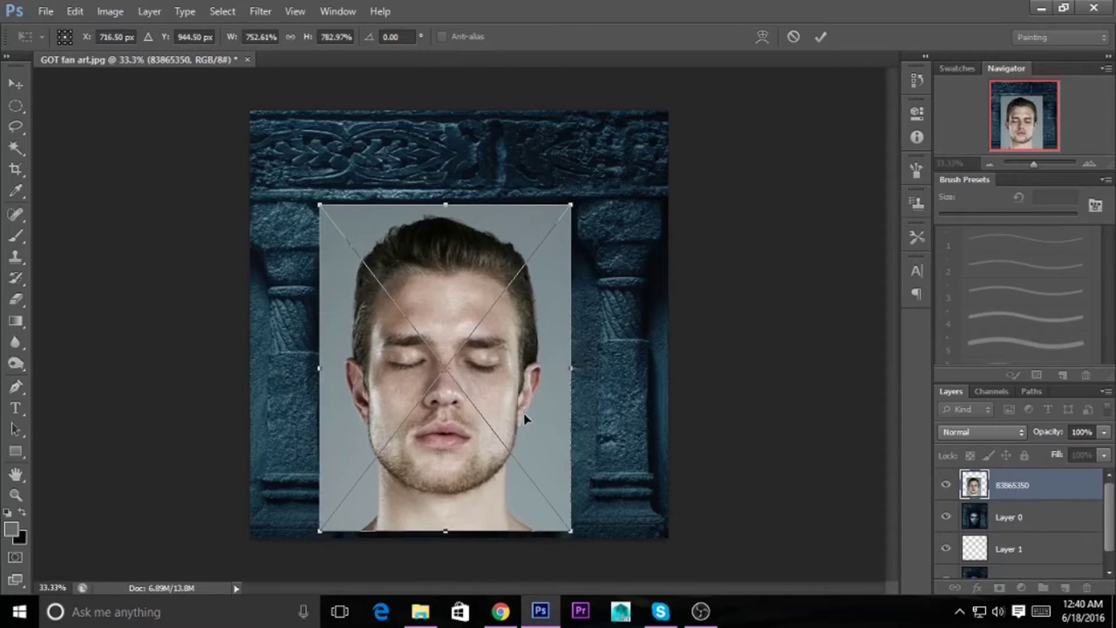
key(Return)
click(499, 612)
mouse_move(465, 239)
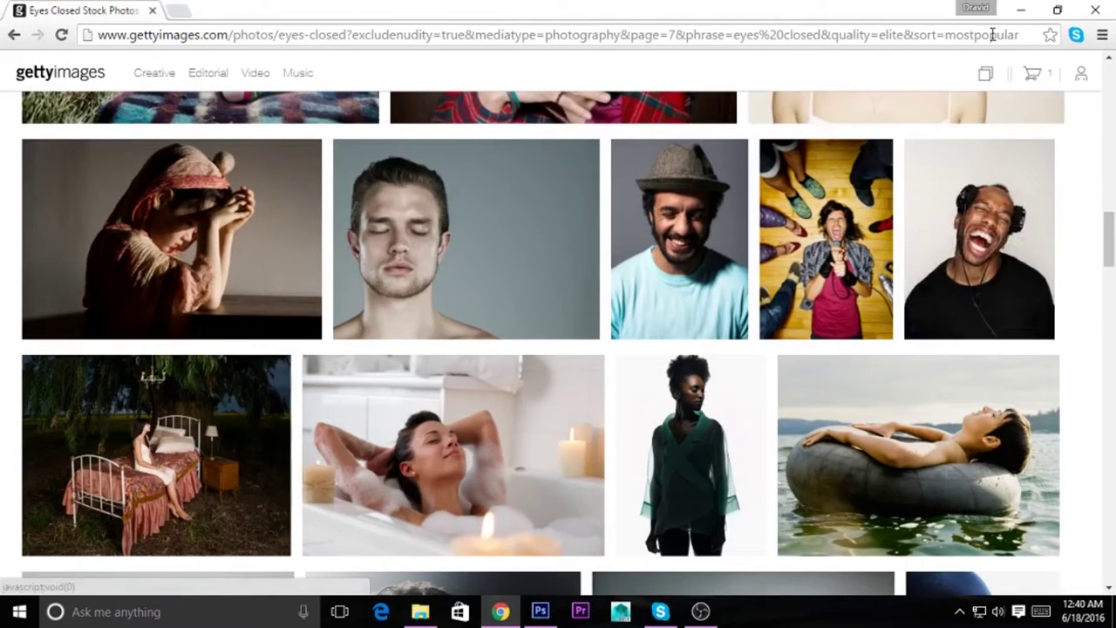
click(1021, 11)
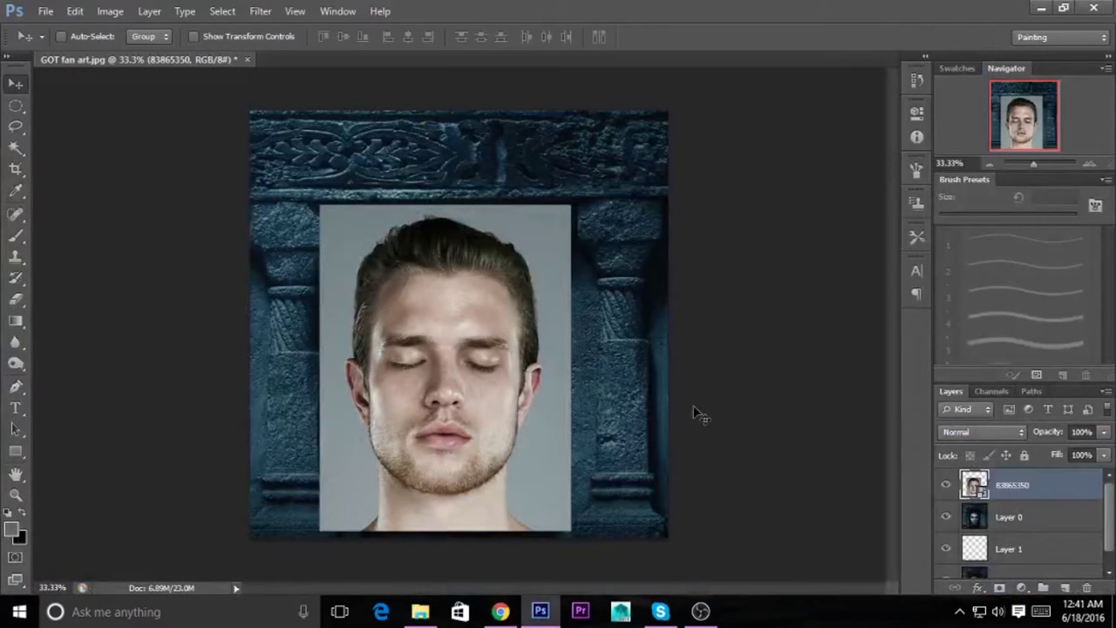
Hide the 83865350 portrait layer and make Layer 0 the active layer
click(945, 485)
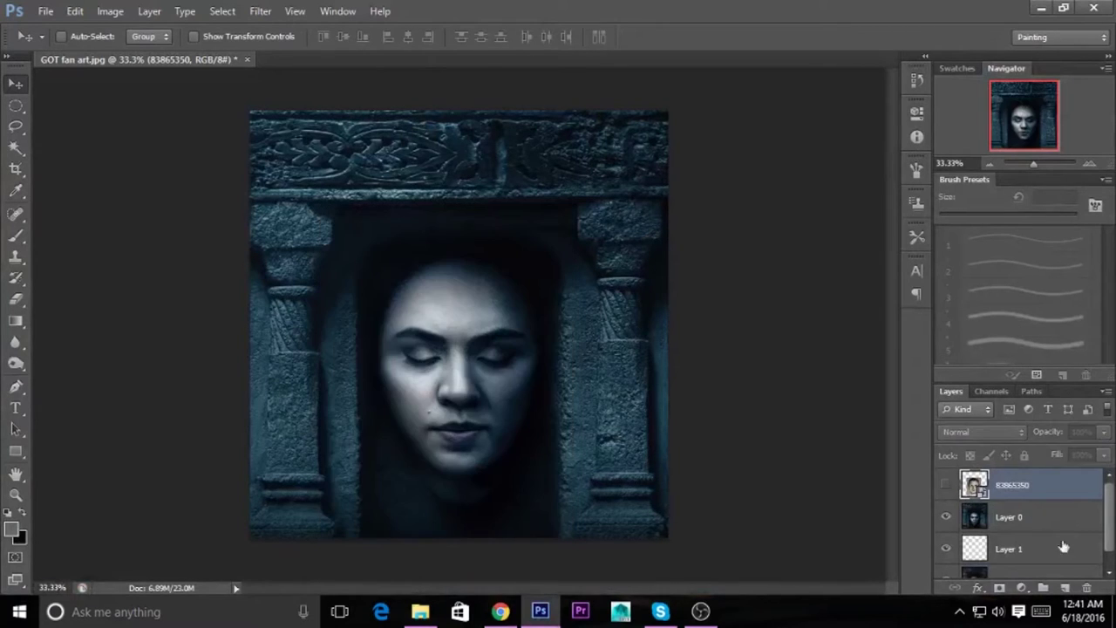
drag(1109, 518, 1109, 546)
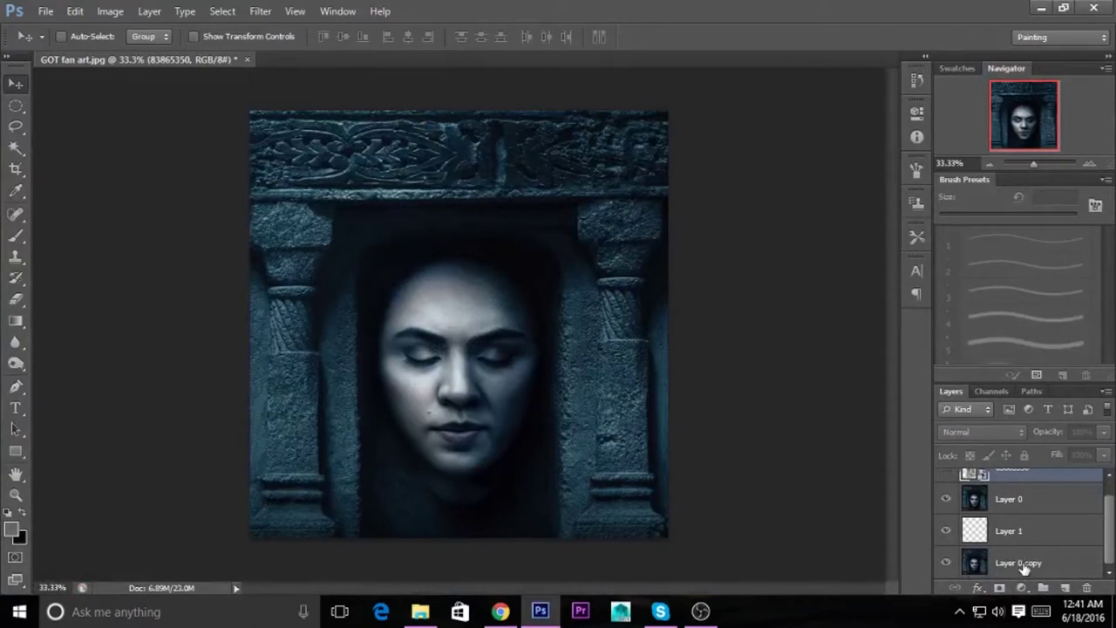
click(1007, 565)
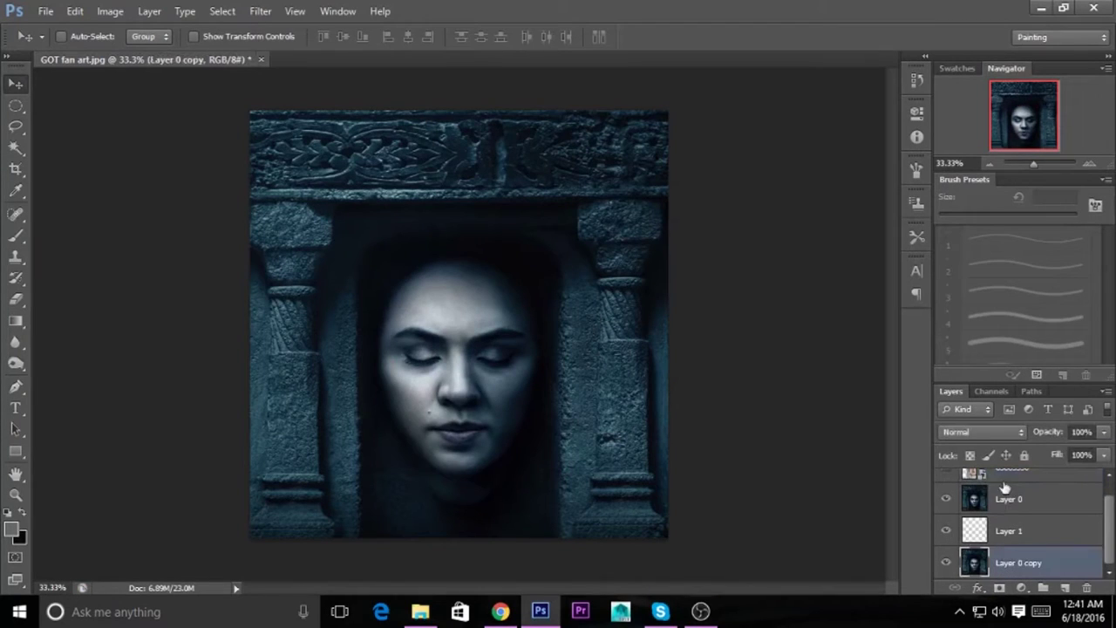
click(1009, 503)
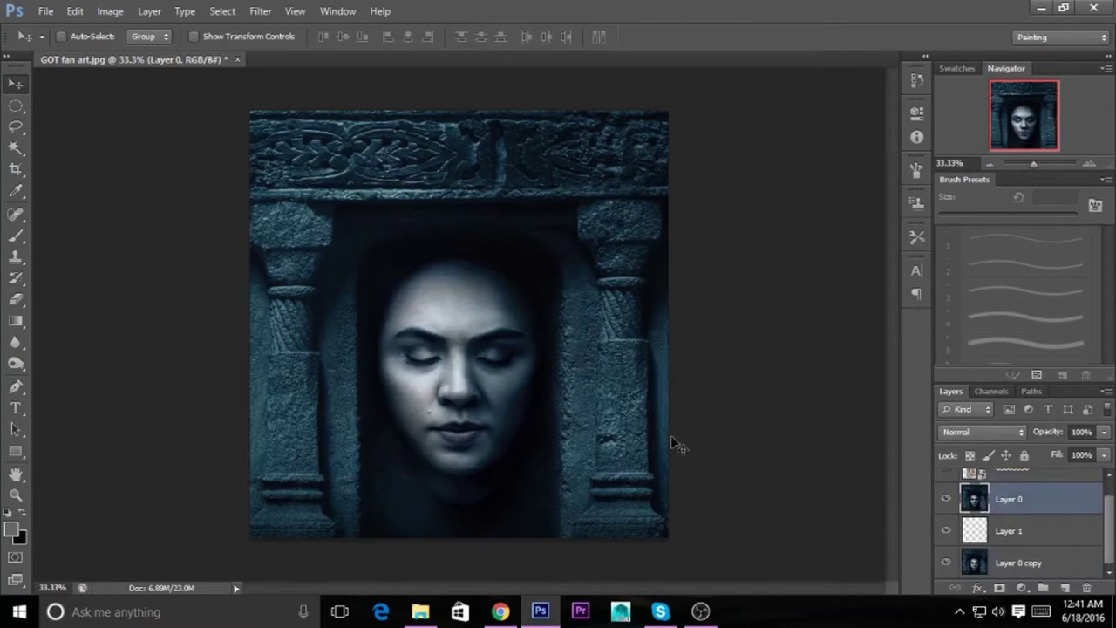
click(22, 133)
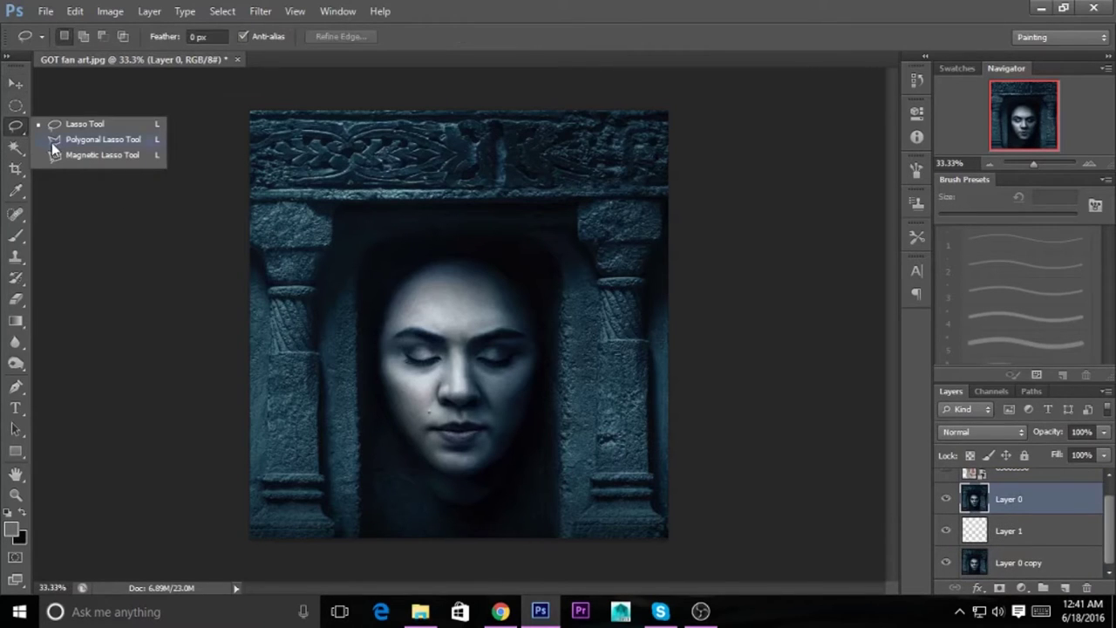
Trace a polygonal lasso outline from the bottom edge around the woman's head
click(52, 142)
click(371, 536)
click(372, 332)
click(388, 274)
click(423, 257)
click(462, 253)
click(512, 261)
click(538, 305)
click(546, 354)
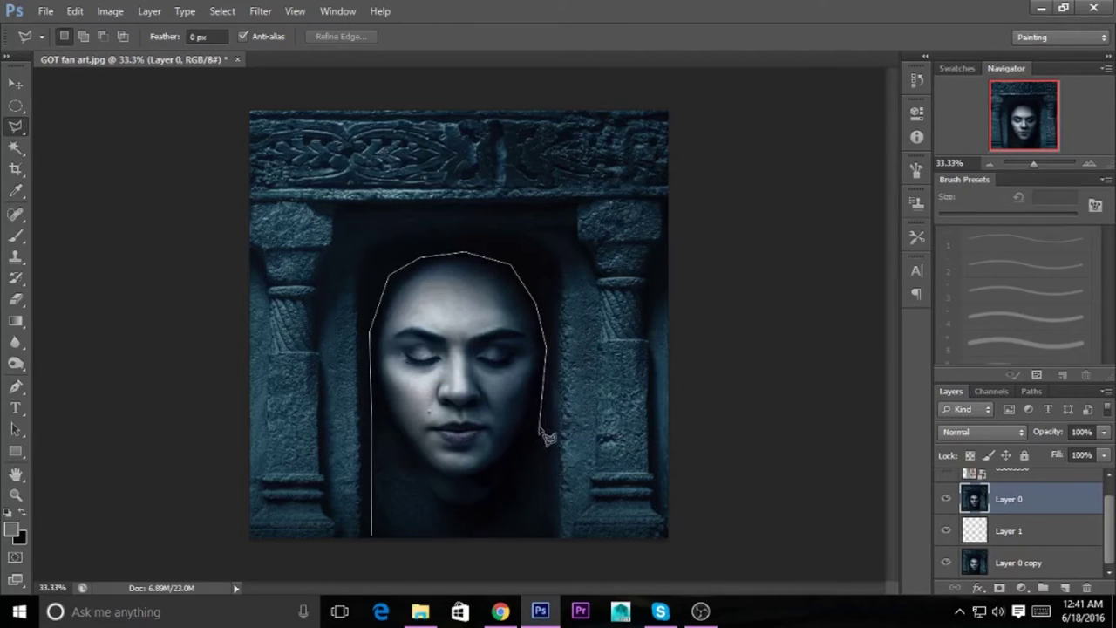
click(548, 541)
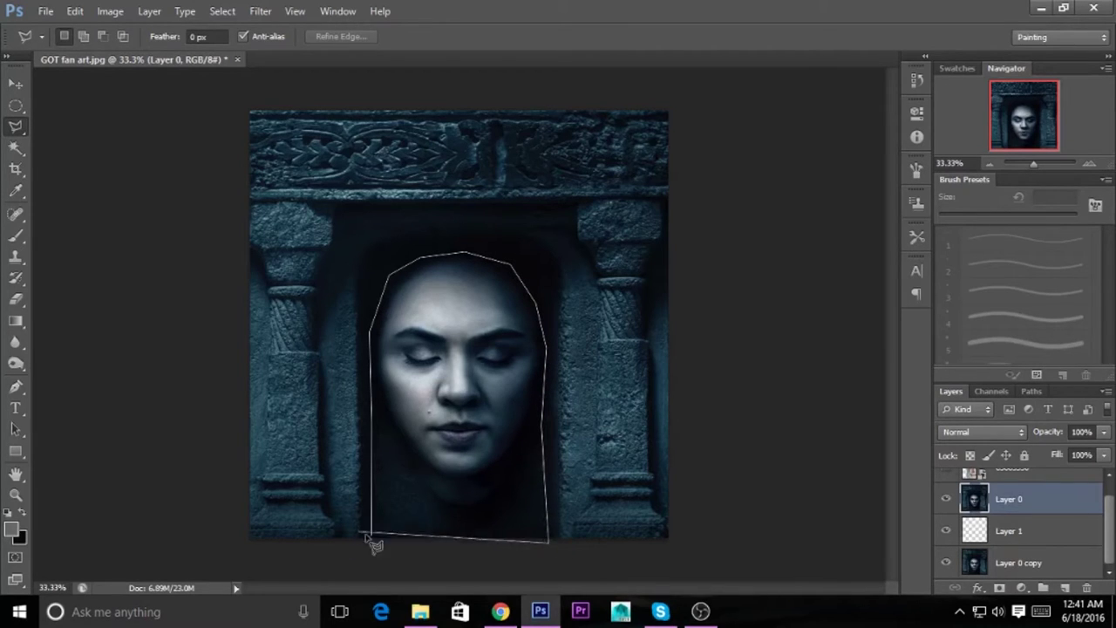
Retrace the head outline from the bottom edge and close it into a selection
click(373, 541)
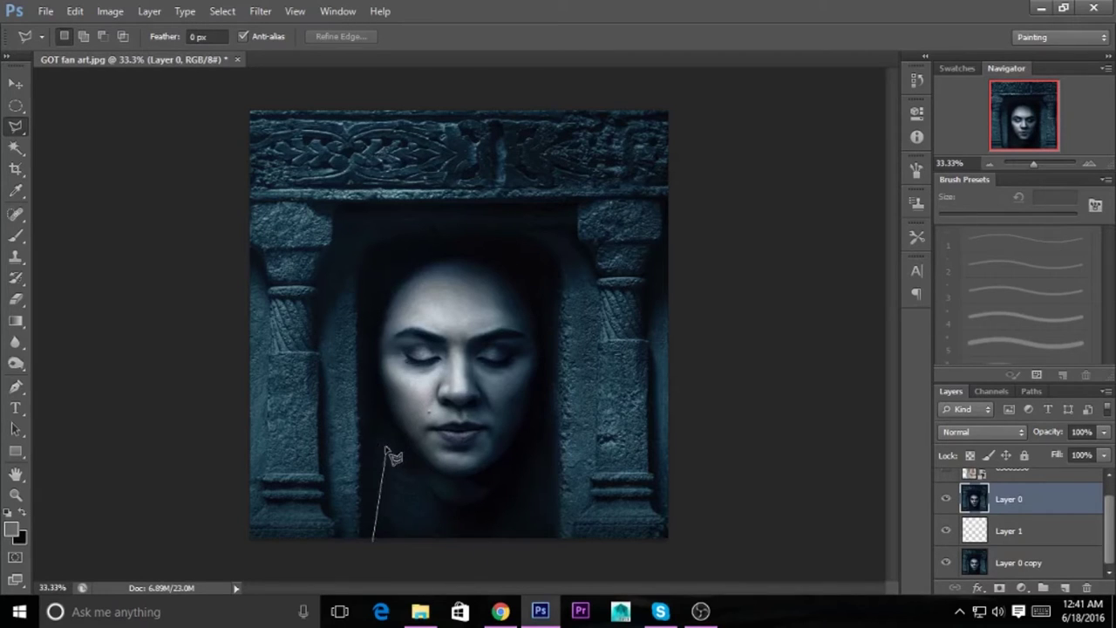
click(374, 301)
click(398, 261)
click(432, 253)
click(490, 257)
click(533, 296)
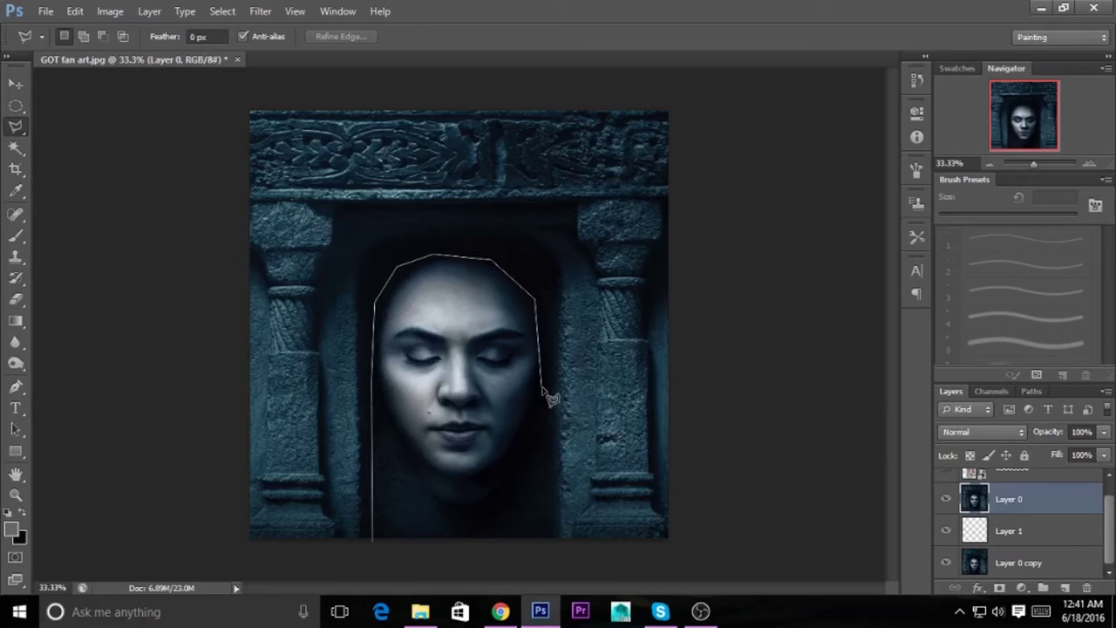
click(547, 357)
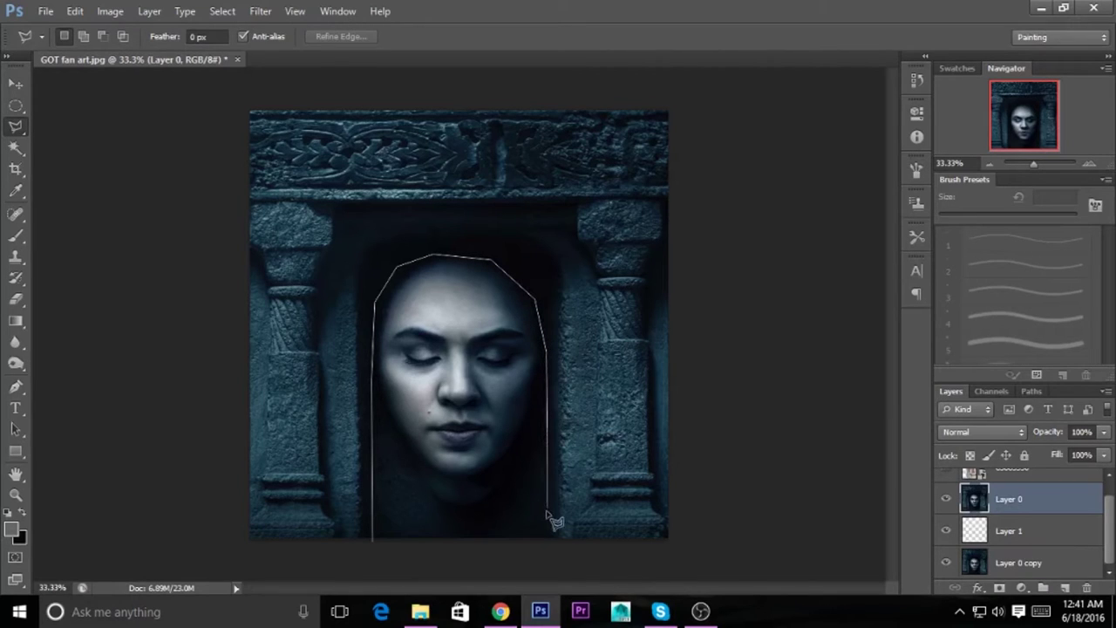
click(544, 551)
click(374, 544)
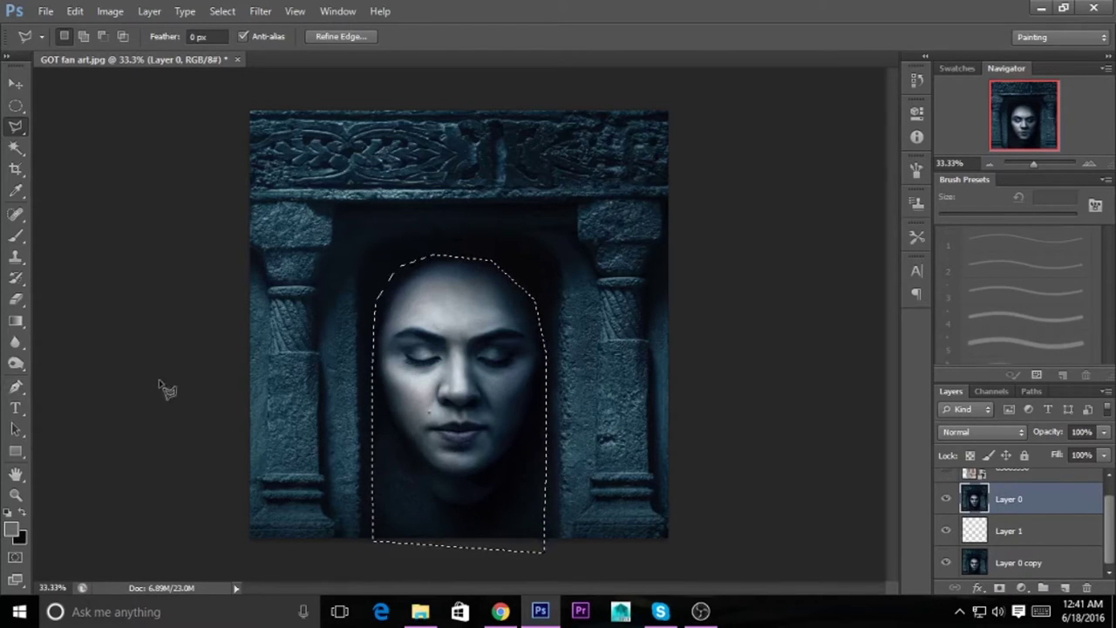
Fill the selected face with the sampled dark doorway colour and deselect
key(i)
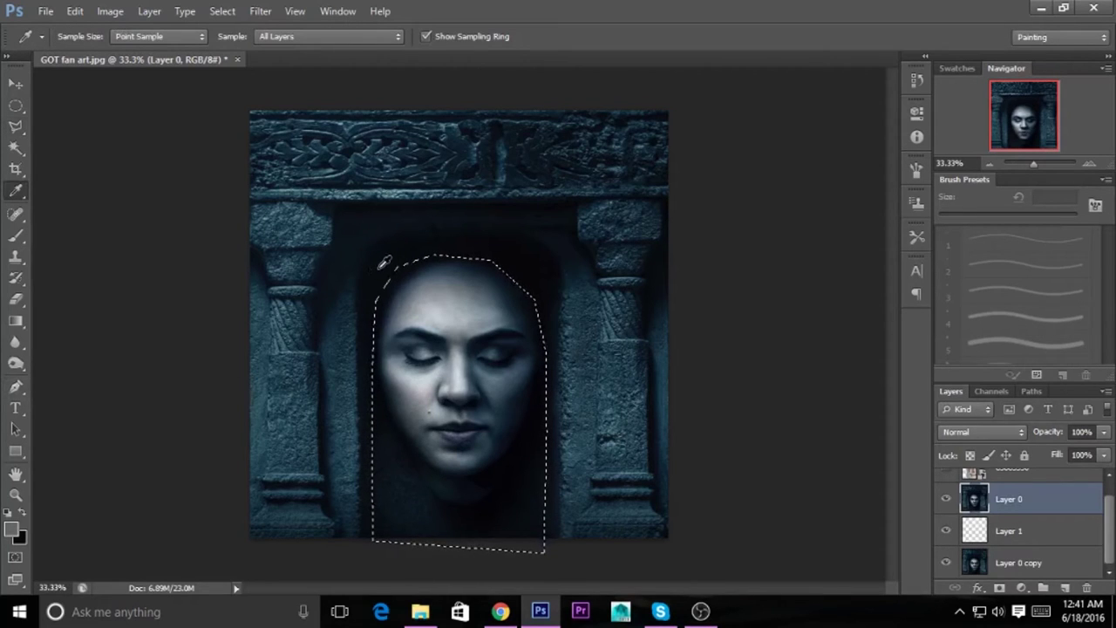
mouse_move(383, 263)
mouse_down()
mouse_move(393, 259)
mouse_move(396, 283)
mouse_up()
key(alt+BackSpace)
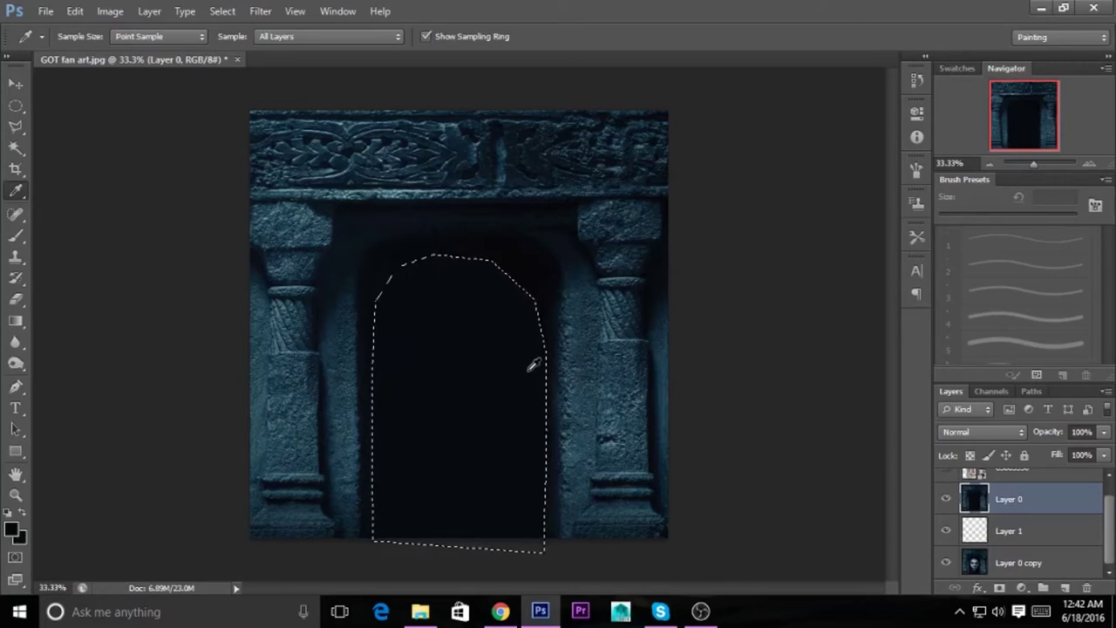
key(ctrl+d)
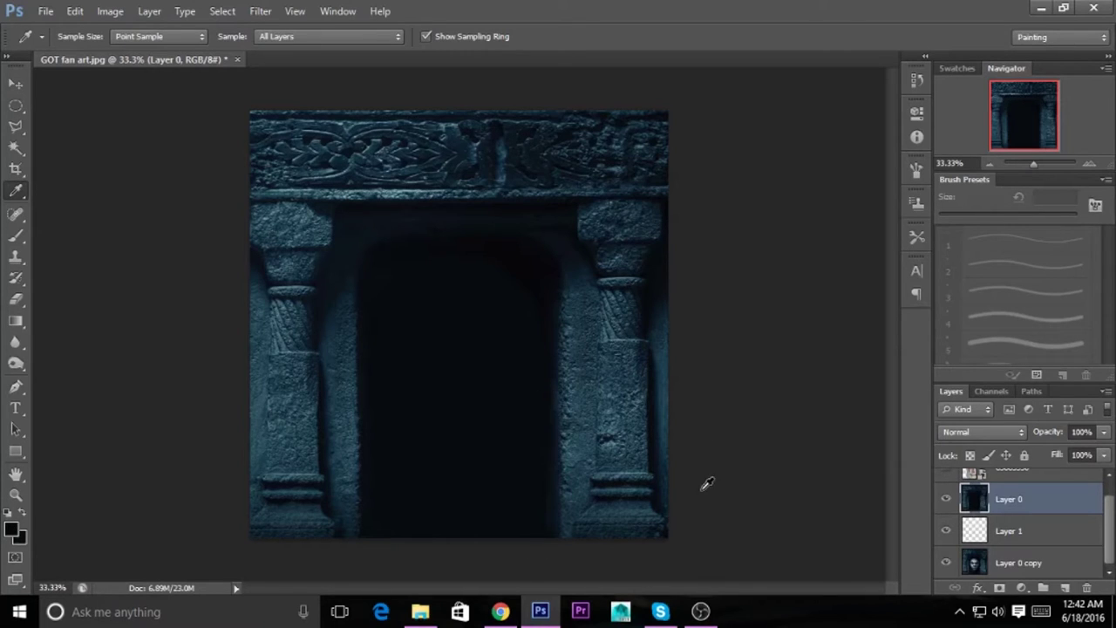
Pick the Clone Stamp tool at 100 px, dismissing the missing clone source error
click(22, 222)
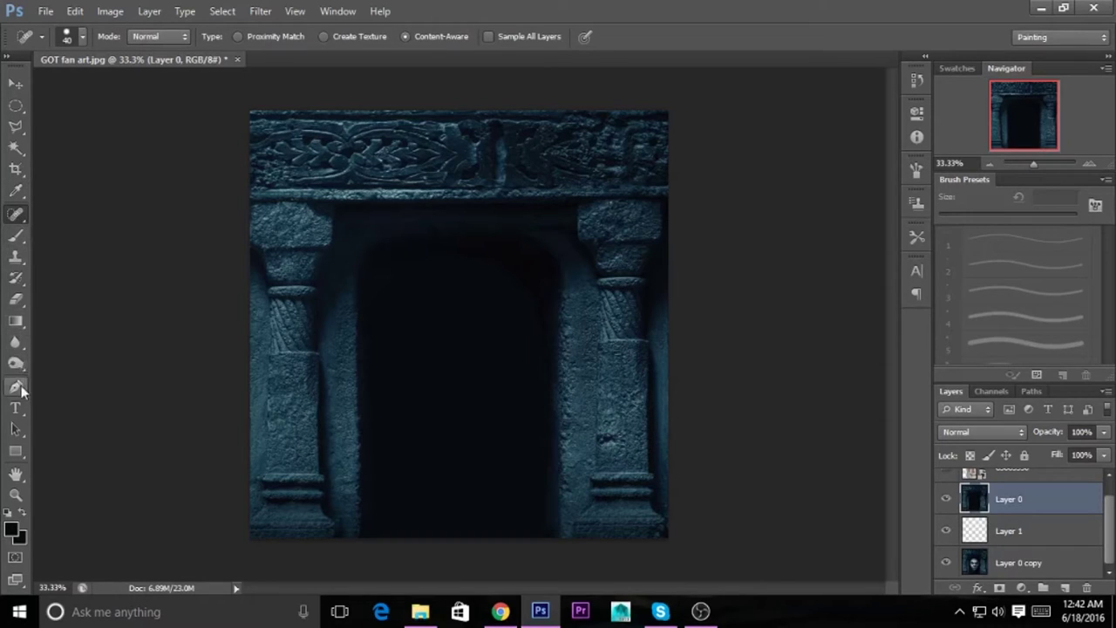
click(17, 260)
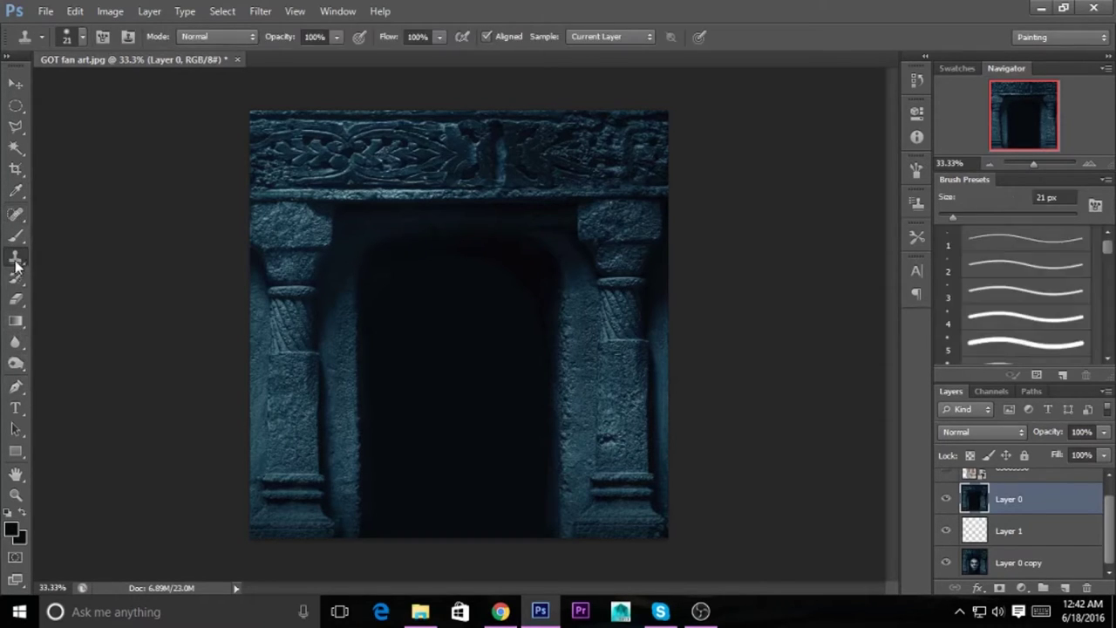
key(bracketright)
key(bracketright)
key(bracketright)
right_click(15, 256)
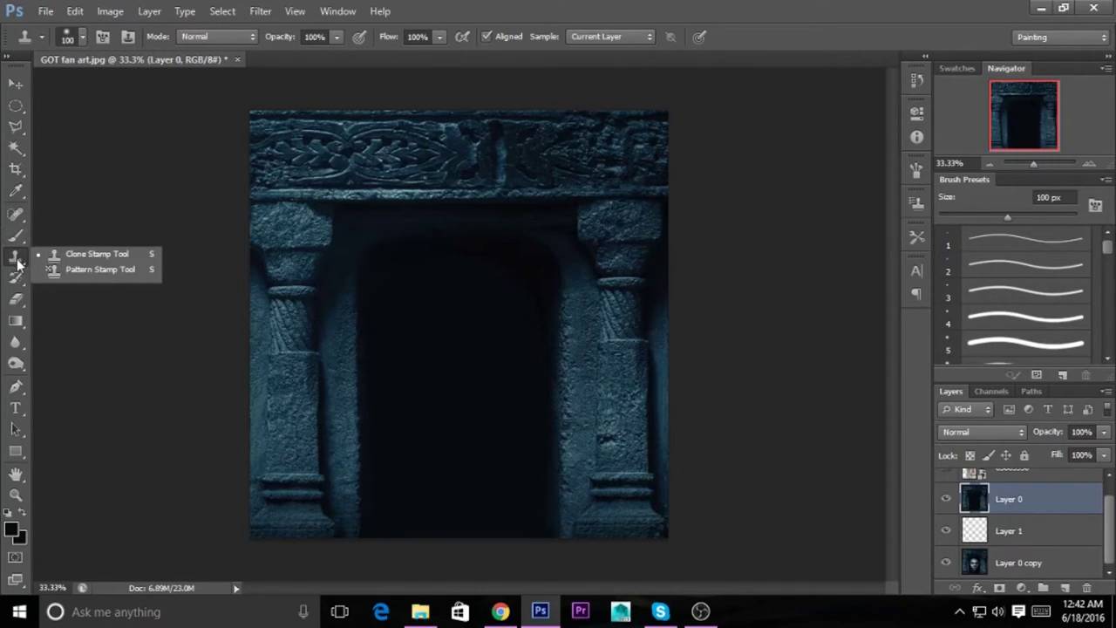
click(87, 254)
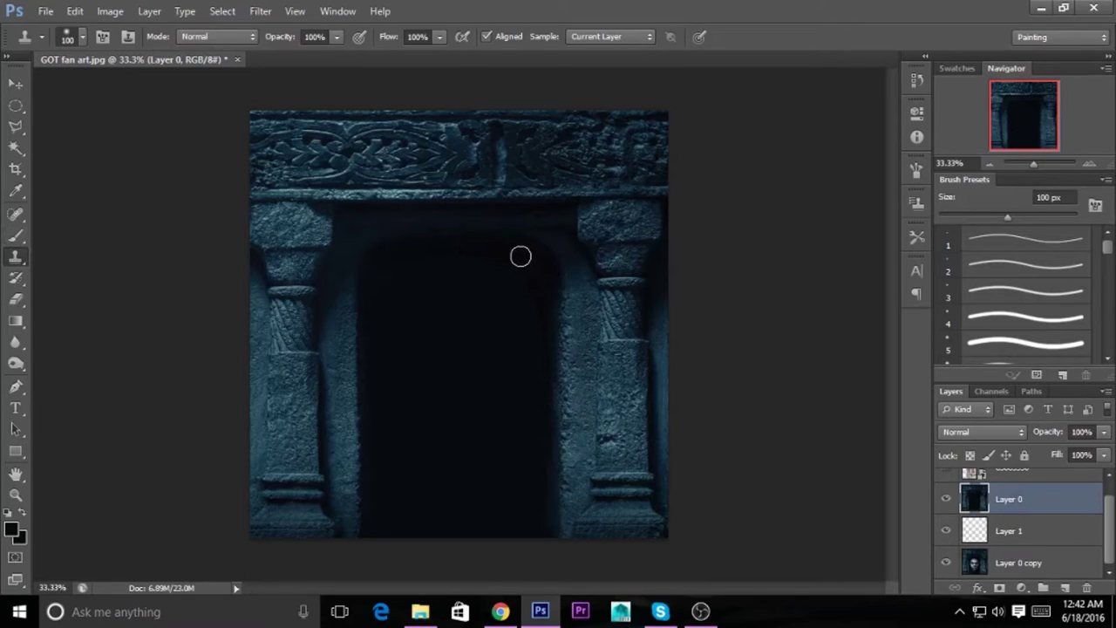
click(514, 257)
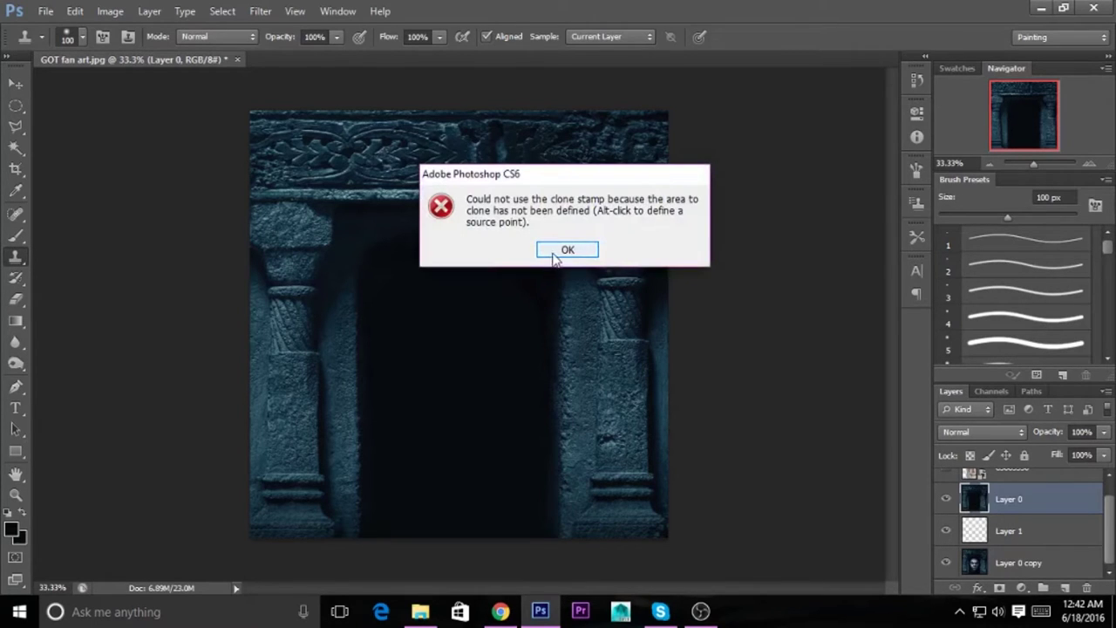
click(558, 250)
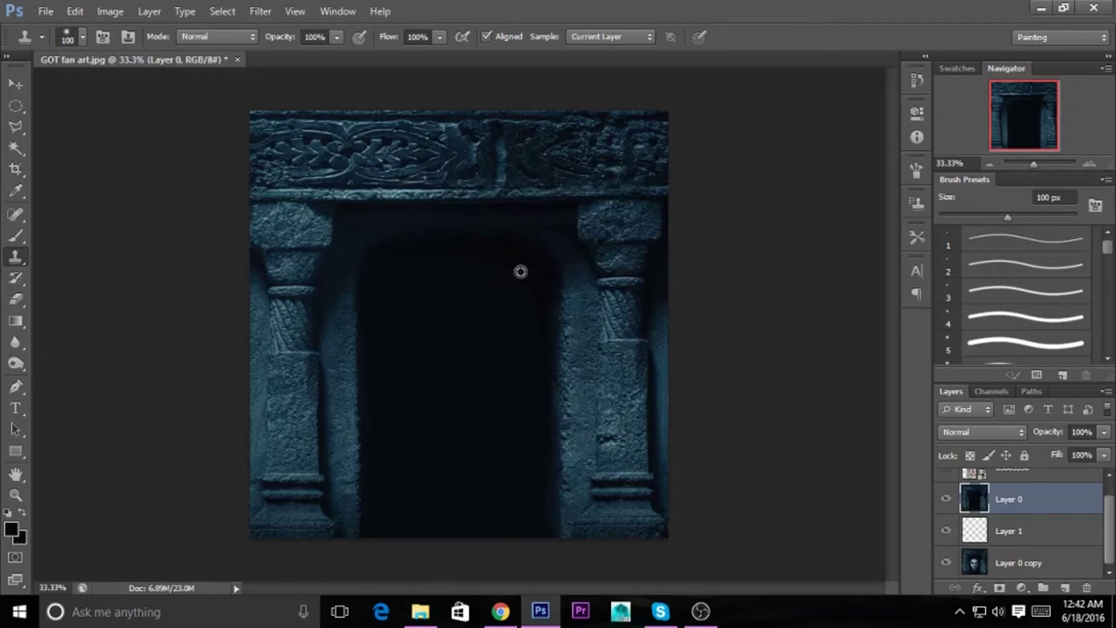
Clone dark stone texture over the doorway's top and left inner edges
alt+click(514, 273)
mouse_move(505, 281)
mouse_down()
mouse_move(518, 293)
mouse_move(458, 282)
mouse_up()
mouse_move(459, 281)
mouse_down()
mouse_move(376, 317)
mouse_move(363, 369)
mouse_move(371, 392)
mouse_up()
alt+click(368, 300)
alt+click(368, 357)
mouse_move(399, 349)
mouse_down()
mouse_move(367, 352)
mouse_move(367, 409)
mouse_up()
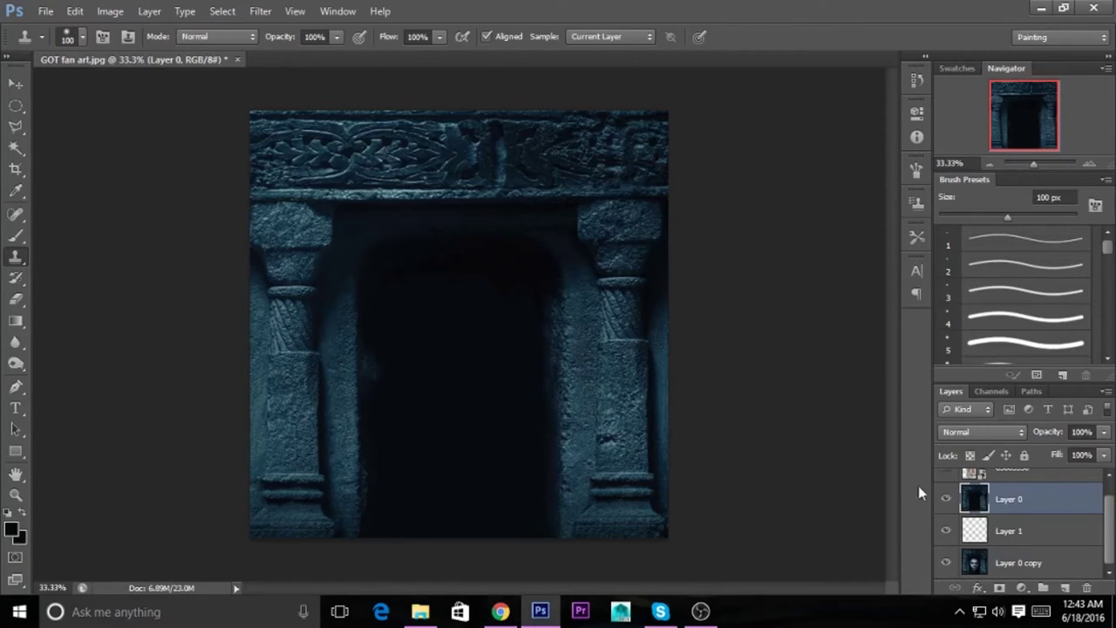
drag(1104, 521, 1110, 499)
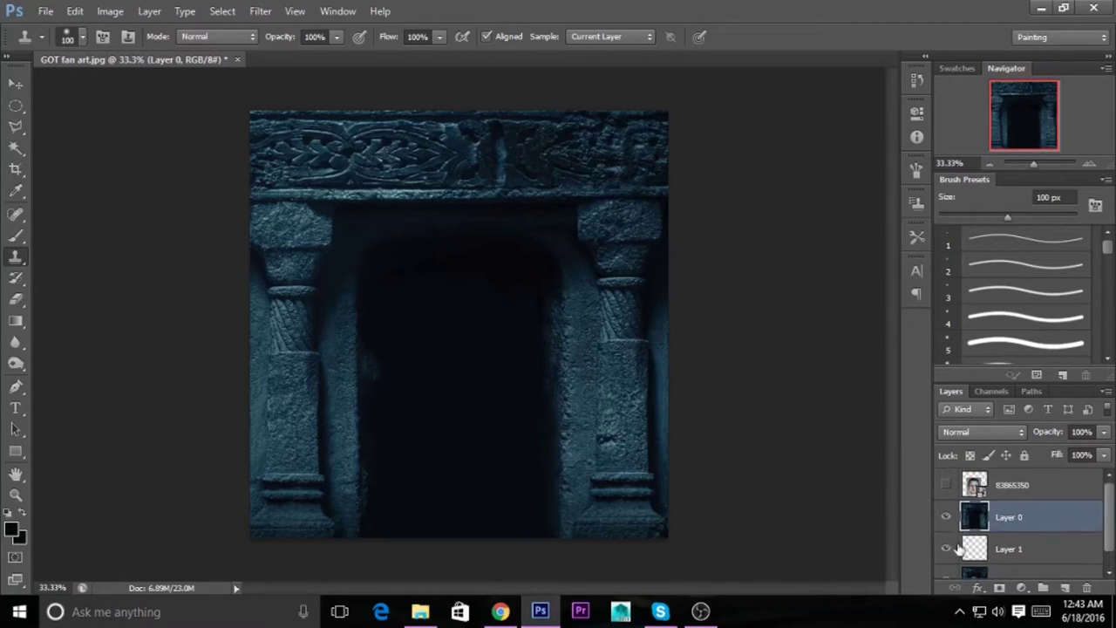
Show the portrait layer, nudge it lower and right, and fade it to 34% opacity
click(946, 487)
key(v)
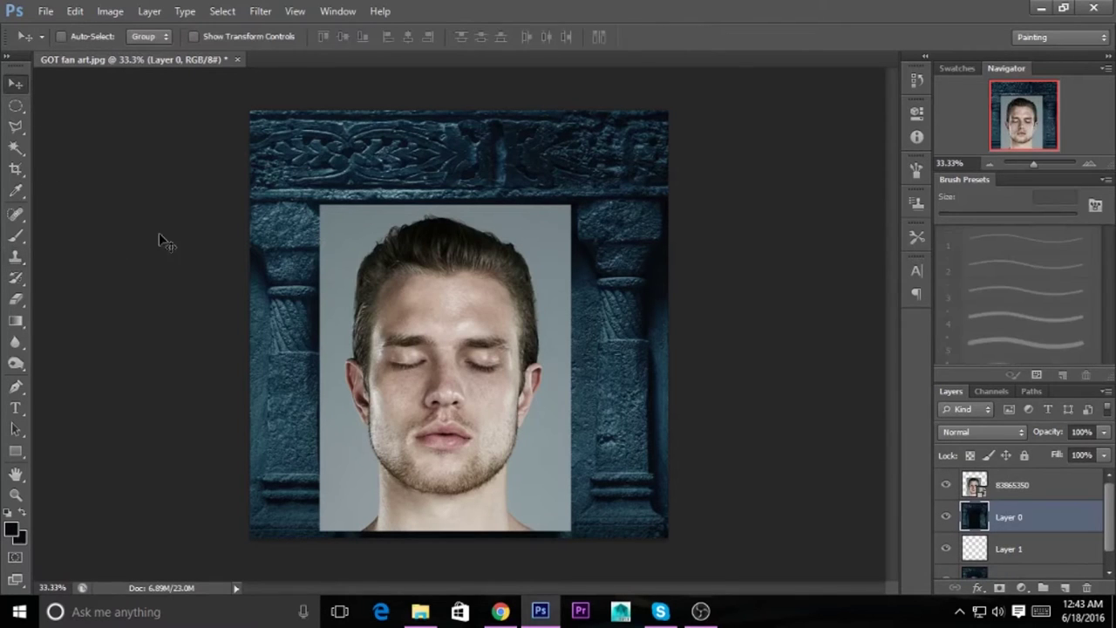
drag(454, 397, 562, 407)
key(ctrl+z)
click(974, 486)
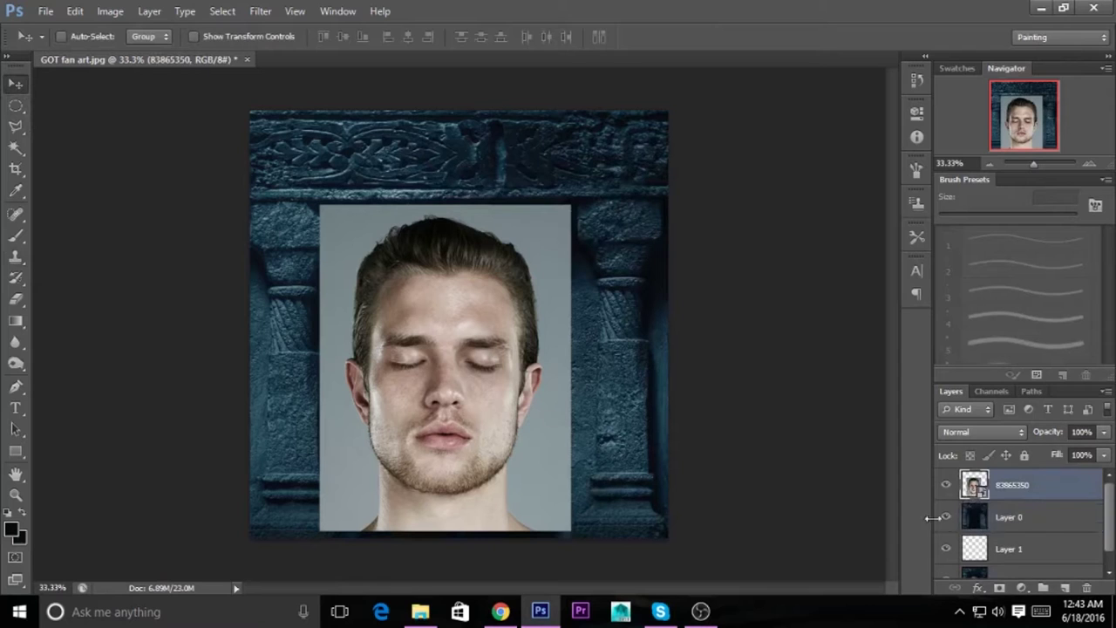
drag(468, 401, 479, 399)
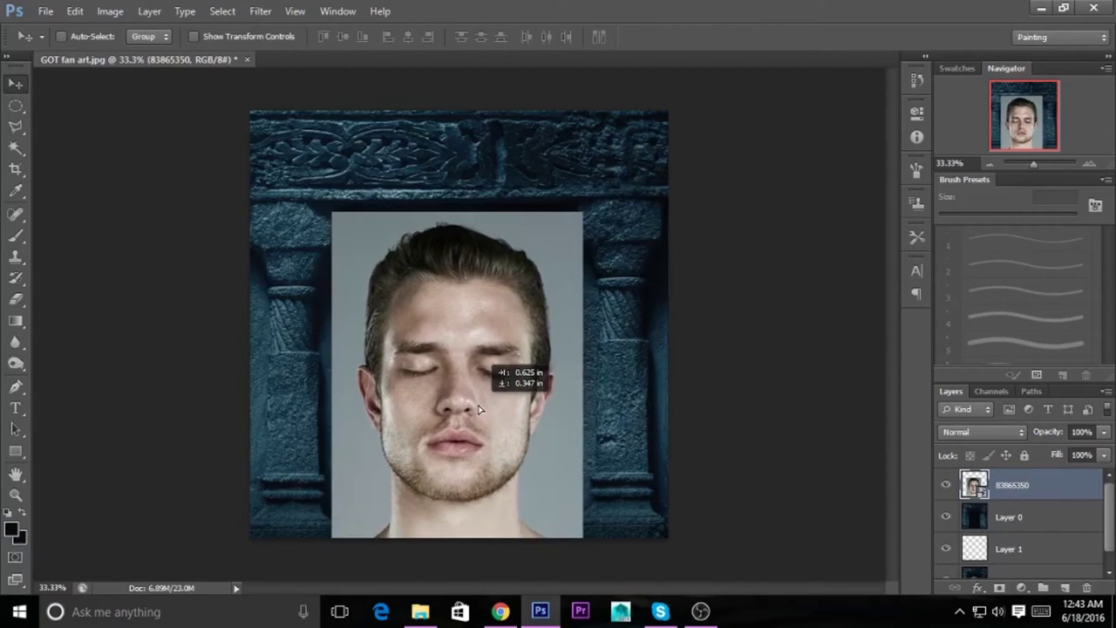
drag(478, 398, 477, 415)
click(1103, 432)
drag(1102, 450, 1047, 451)
mouse_move(472, 385)
mouse_down()
mouse_move(479, 399)
mouse_move(480, 386)
mouse_up()
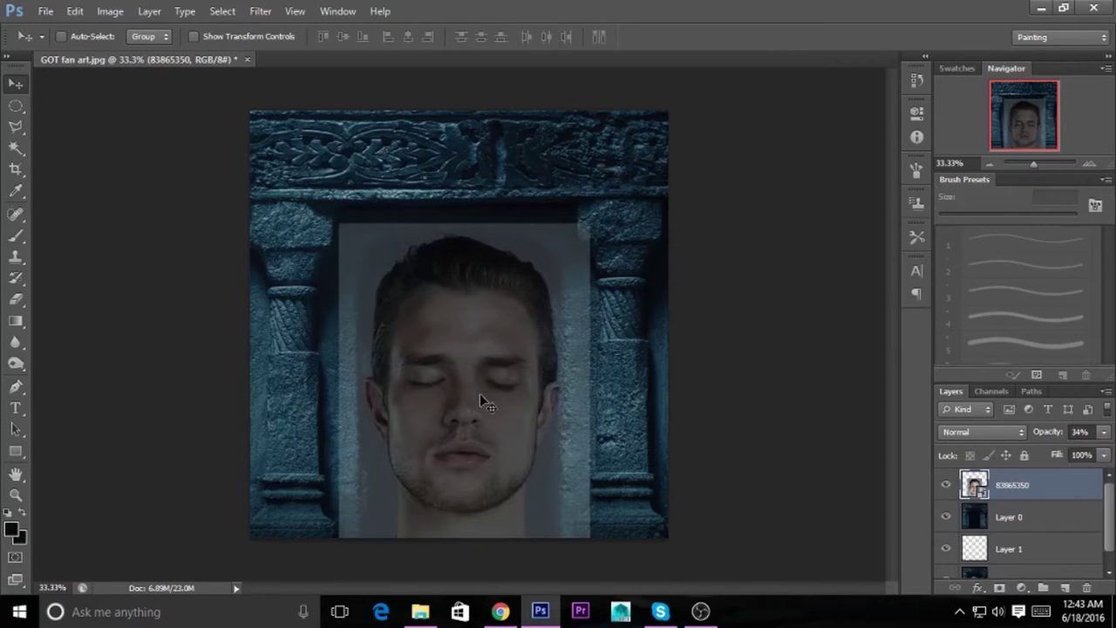
Shrink the portrait and move it down into the doorway with Free Transform
key(ctrl+t)
drag(338, 549, 349, 537)
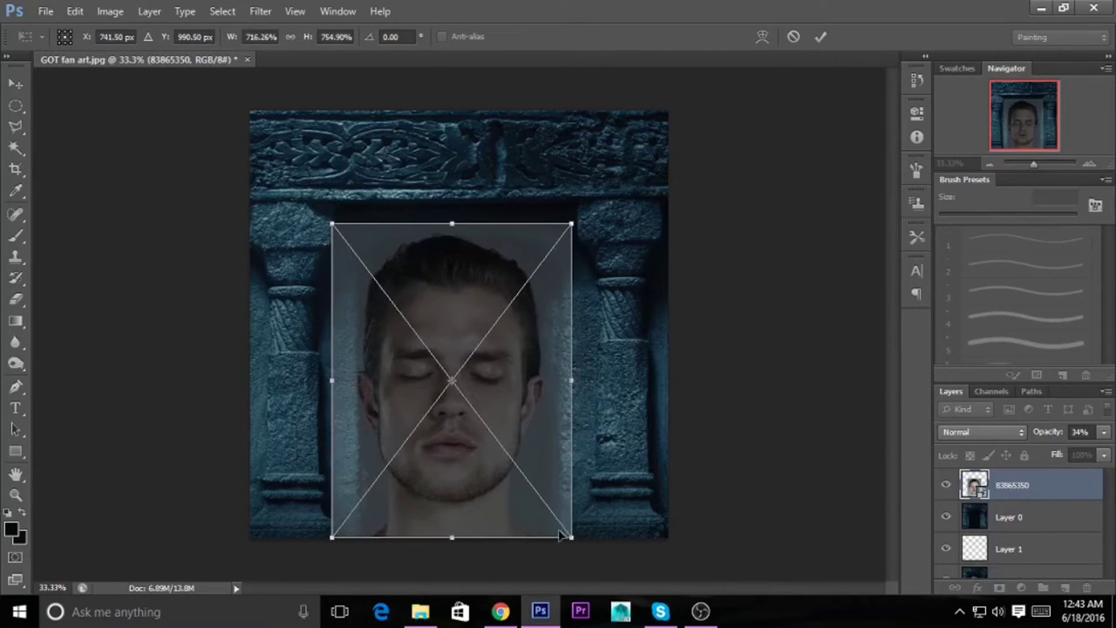
drag(346, 541, 372, 507)
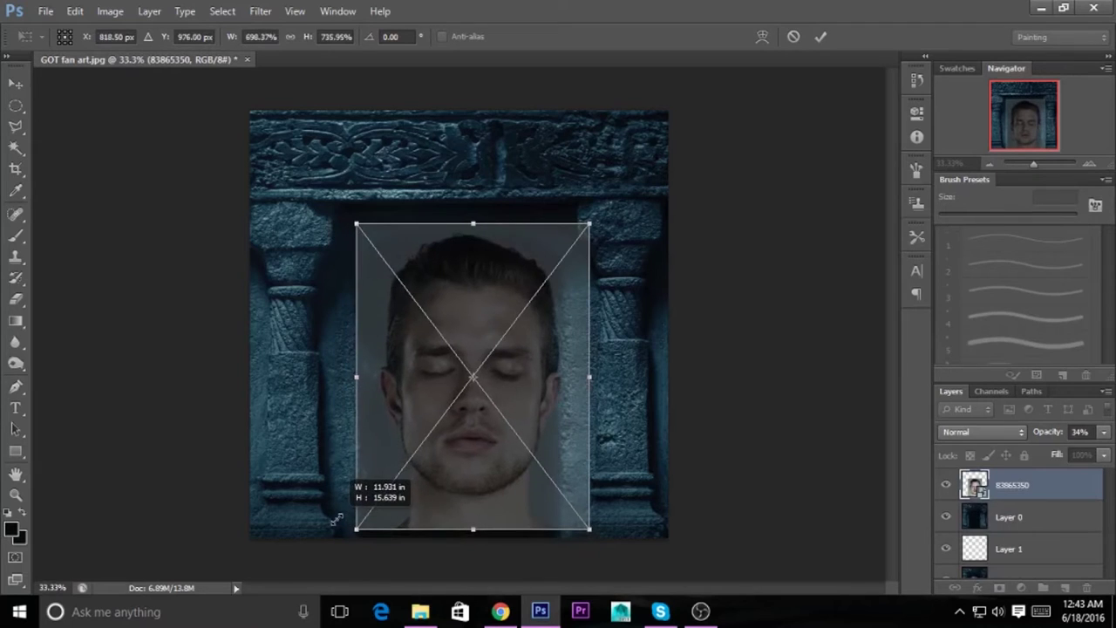
drag(515, 390, 485, 415)
key(Return)
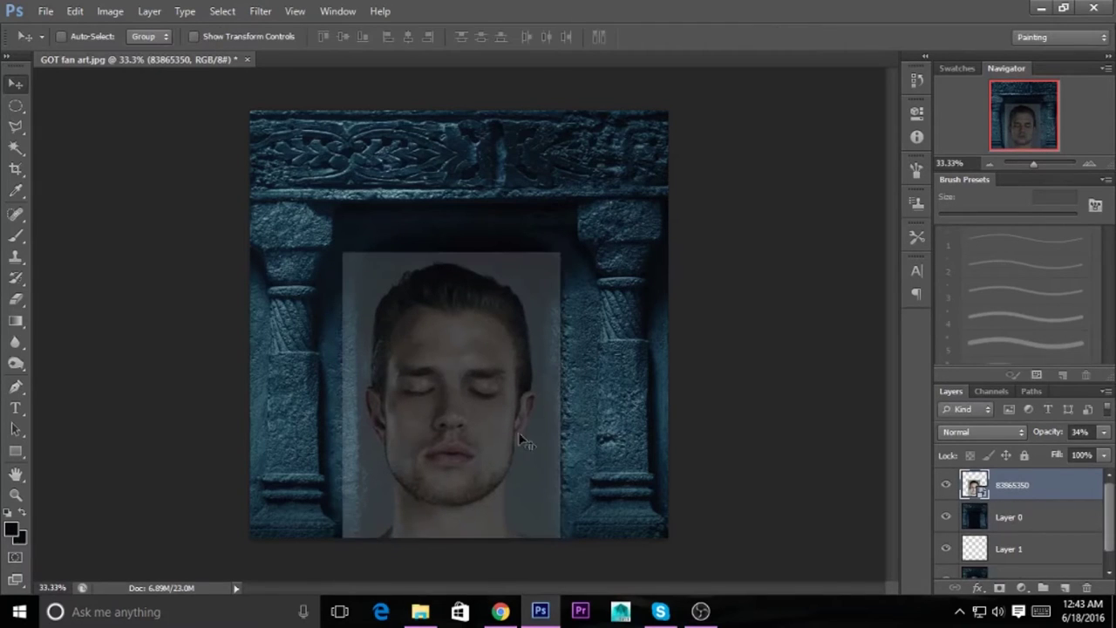
Toggle layer visibility to compare the portrait against the reference face in Layer 0 copy
scroll(1090, 513, down, 1)
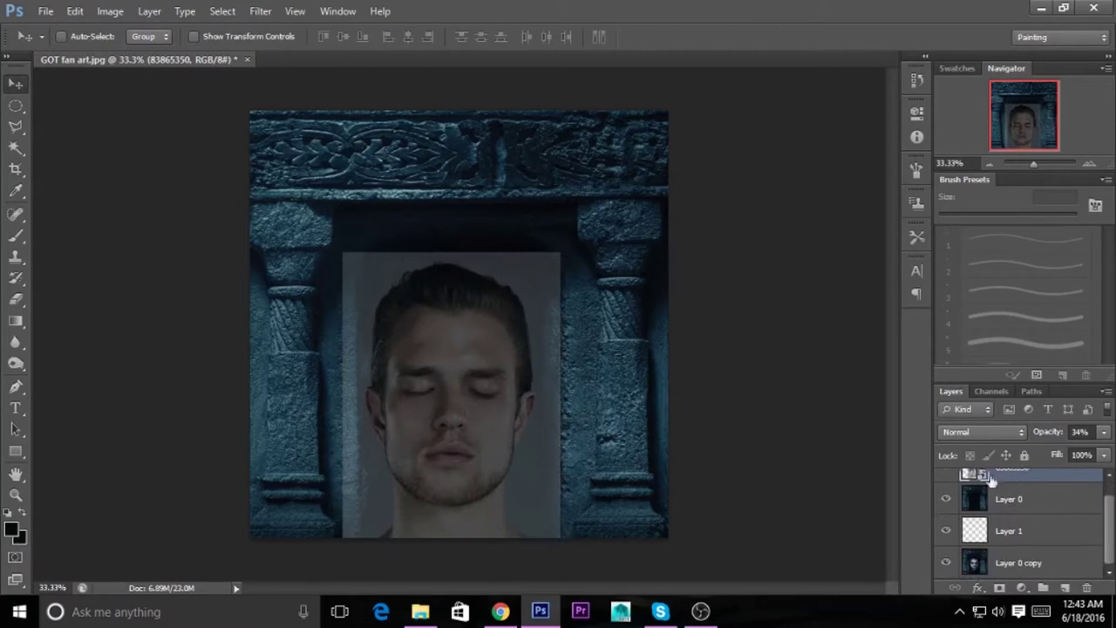
click(946, 474)
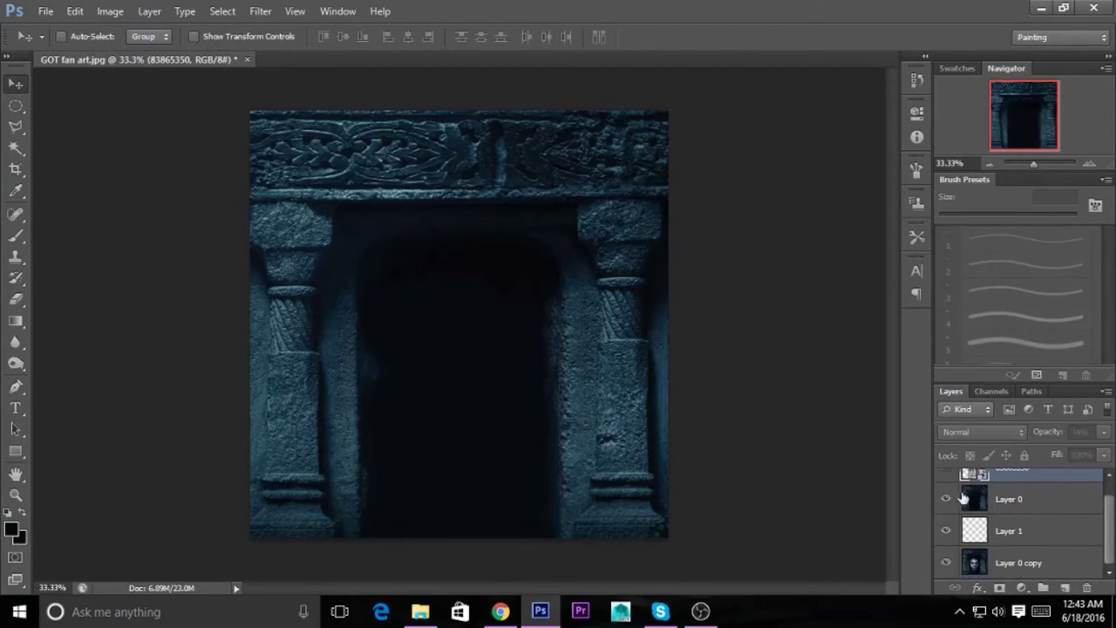
click(943, 537)
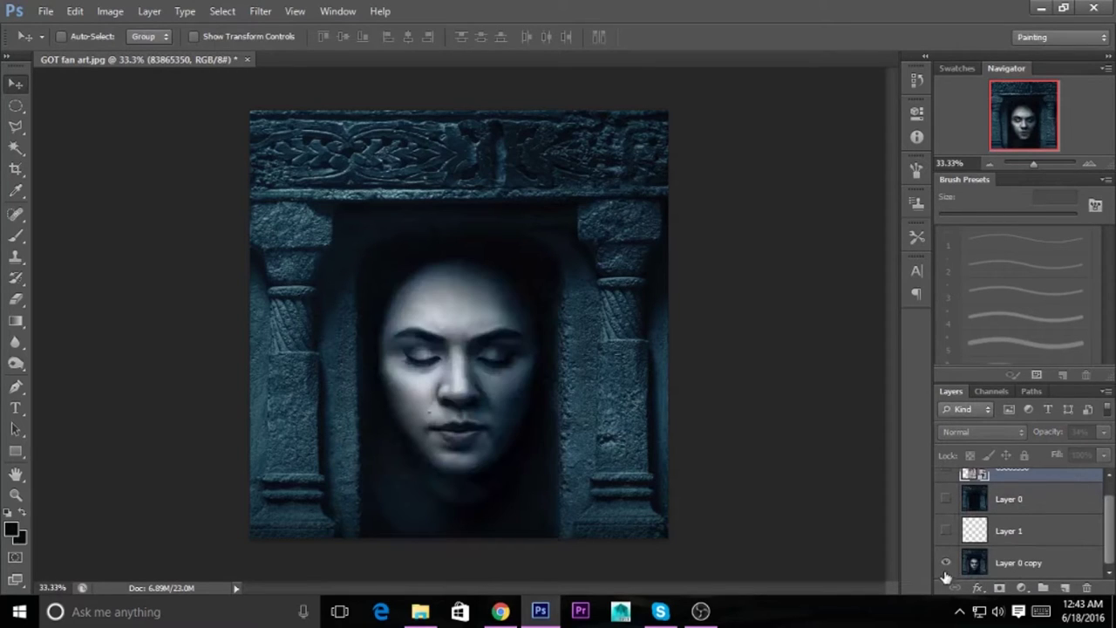
click(946, 530)
click(946, 499)
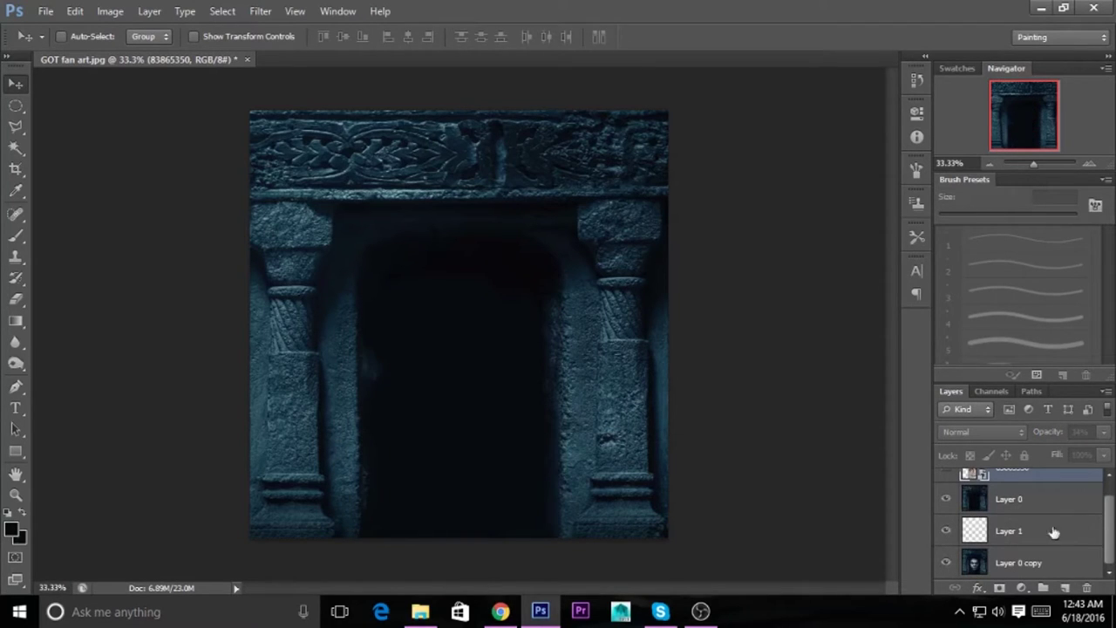
drag(1108, 530, 1108, 512)
click(946, 485)
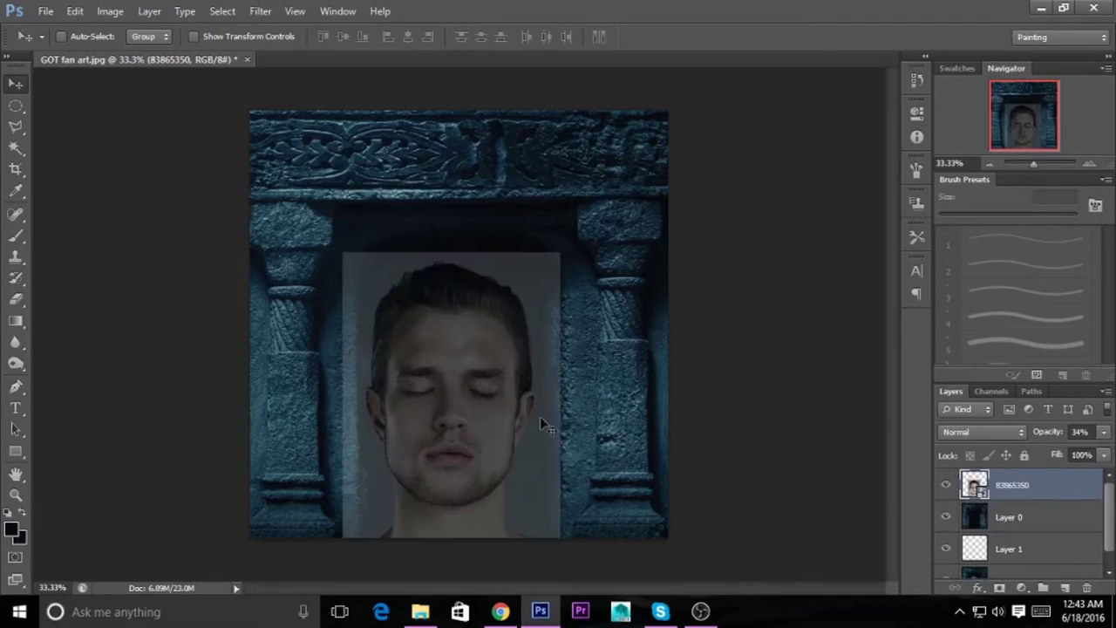
Enlarge the portrait slightly, shift it left, and return it to full opacity
key(ctrl+t)
drag(560, 253, 589, 222)
drag(520, 366, 510, 367)
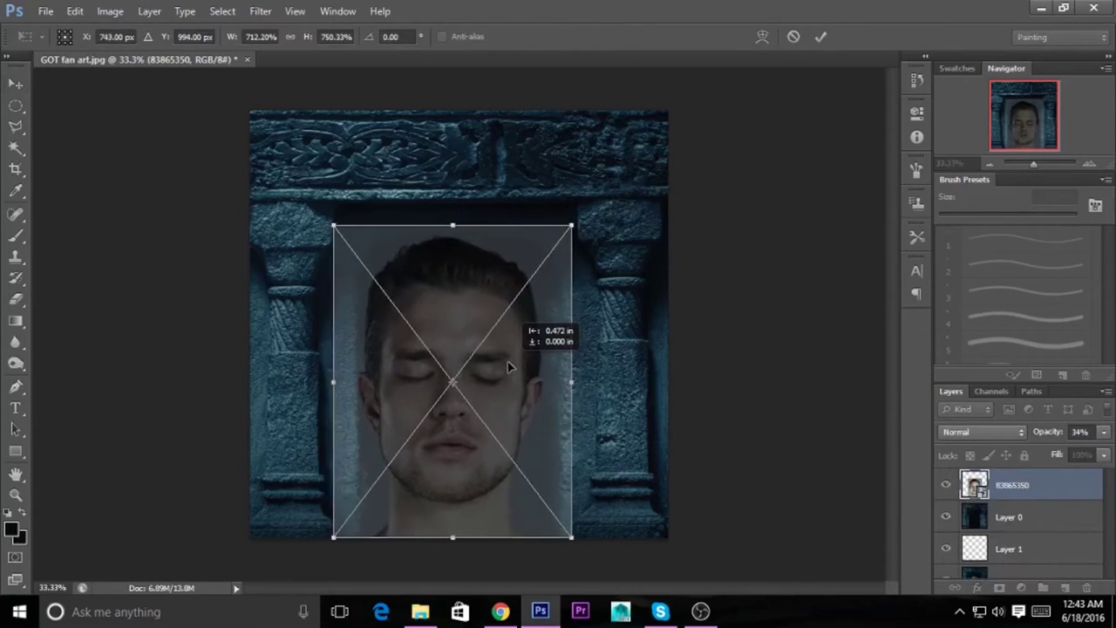
key(Return)
click(1103, 433)
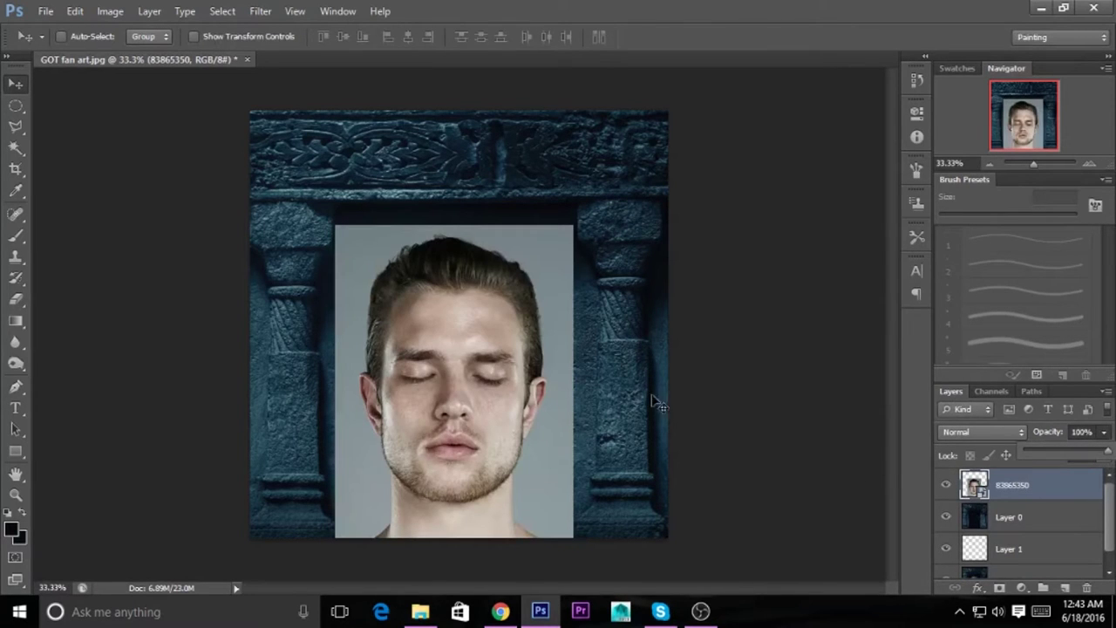
Inspect the face zoomed in, then duplicate the portrait as 83865350 copy and hide the original
click(1089, 163)
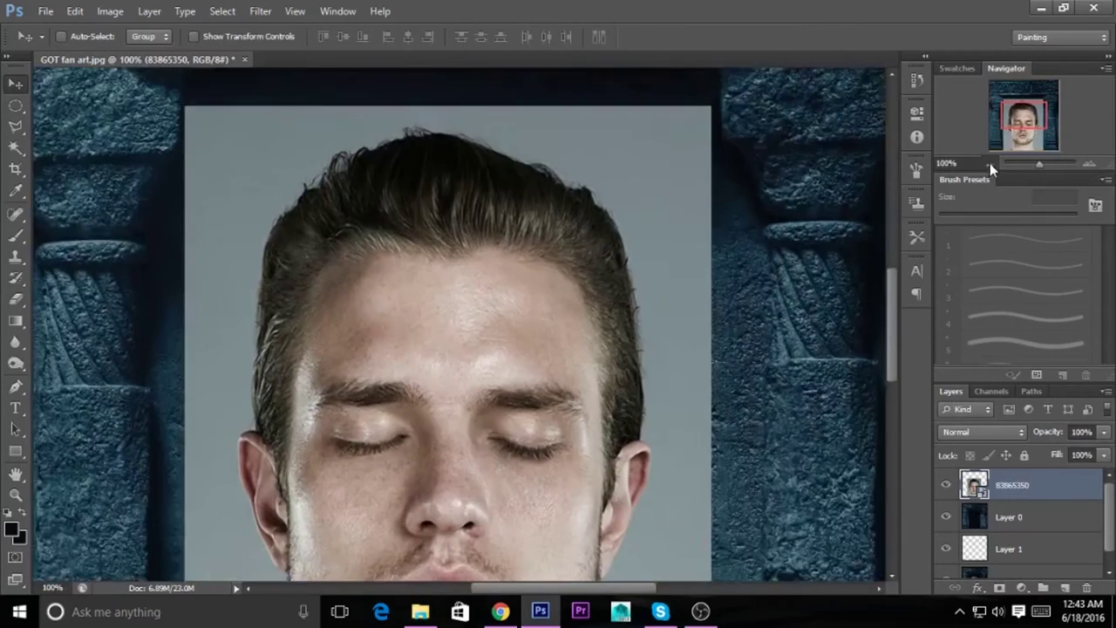
click(989, 164)
click(990, 163)
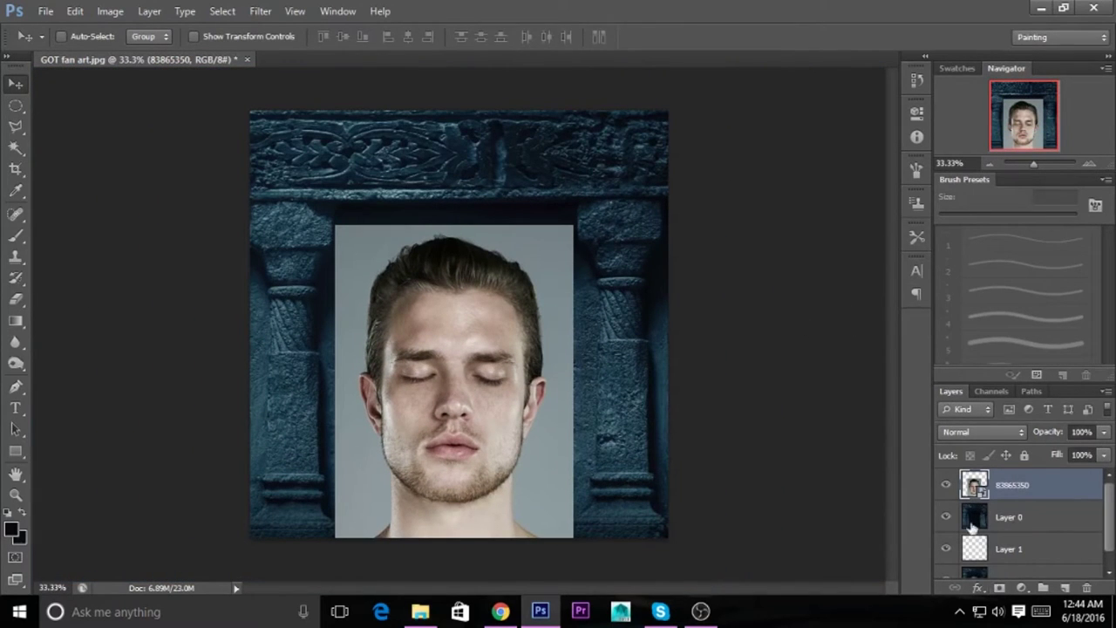
key(ctrl+j)
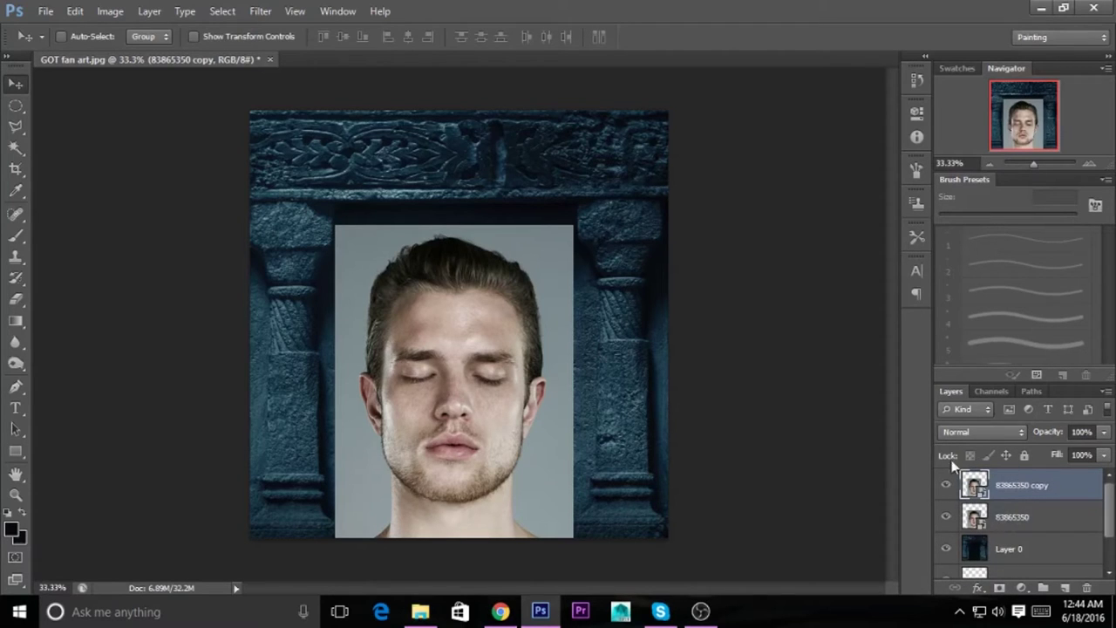
click(946, 516)
Rasterize 83865350 copy and delete its Magic Wand-selected grey background
click(16, 149)
click(353, 318)
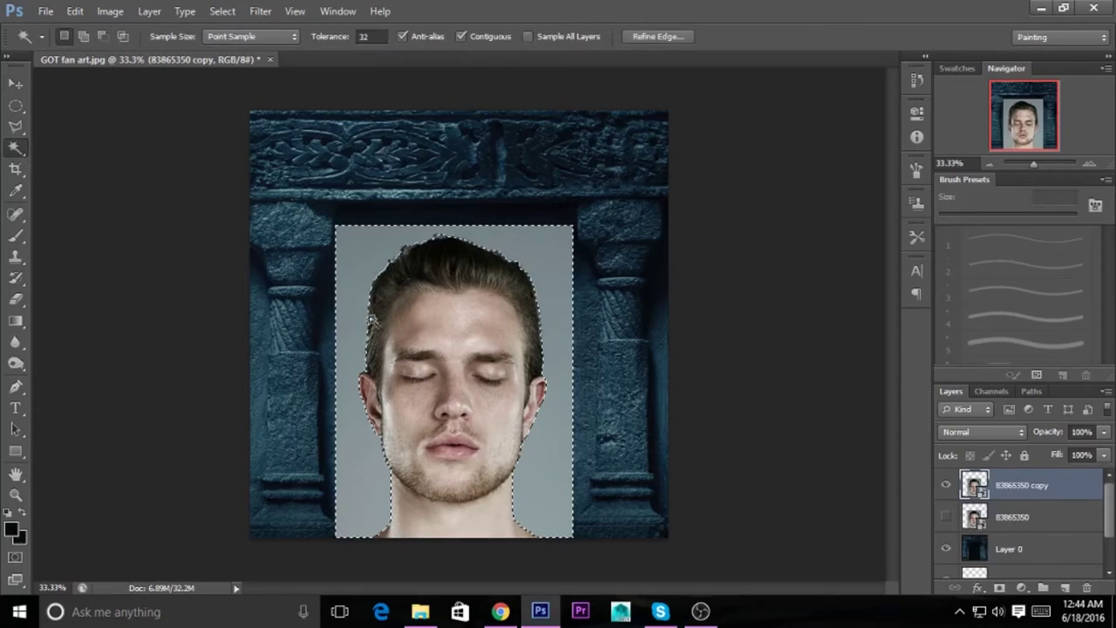
key(Delete)
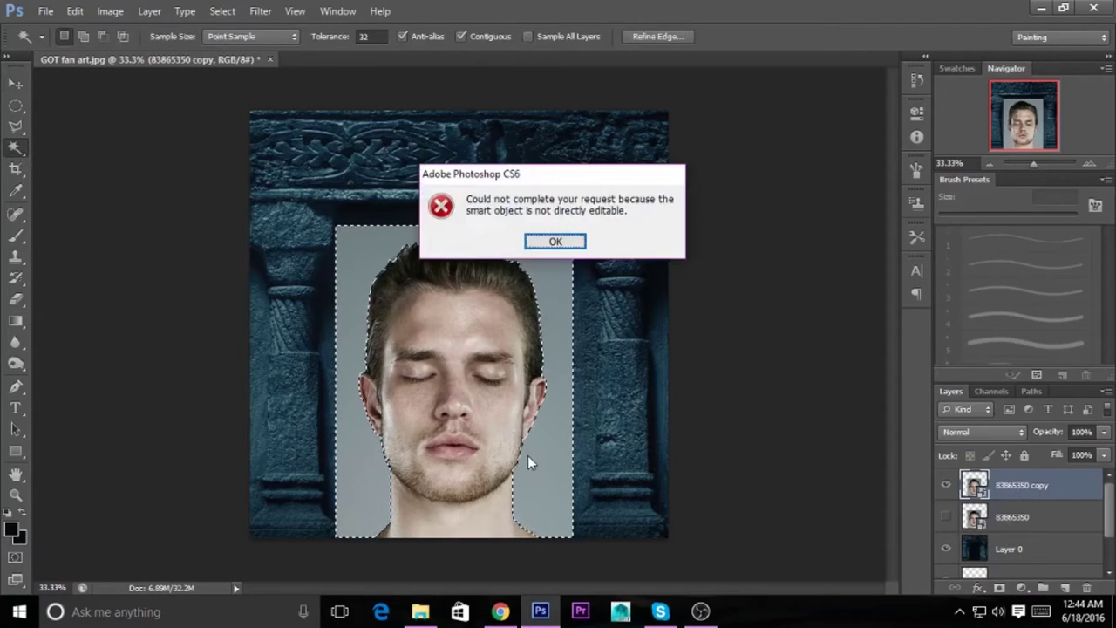
click(555, 243)
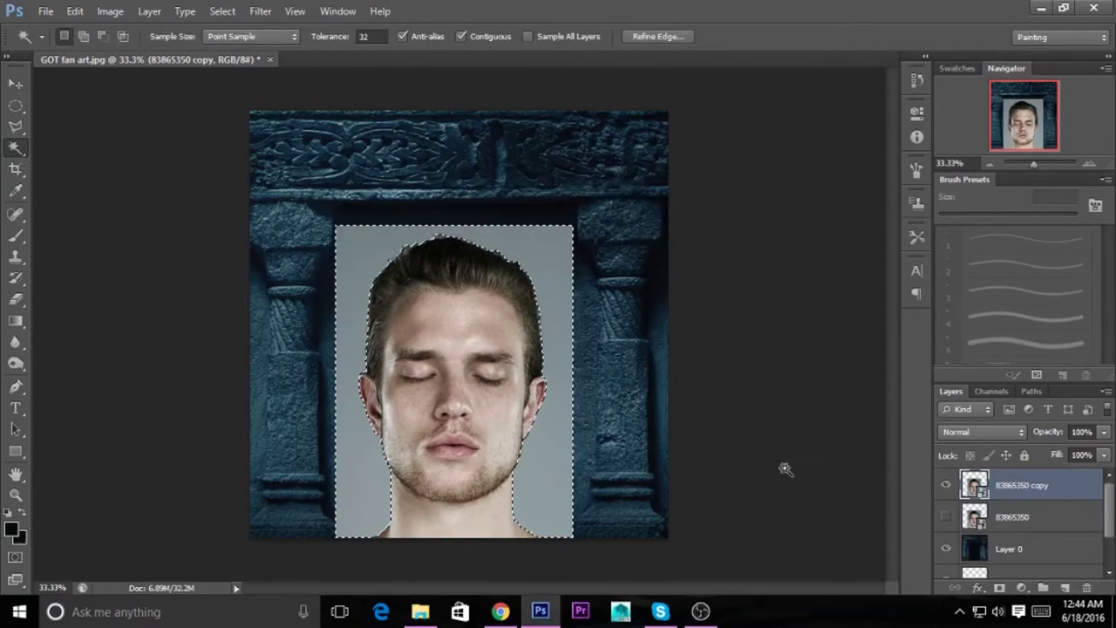
right_click(973, 488)
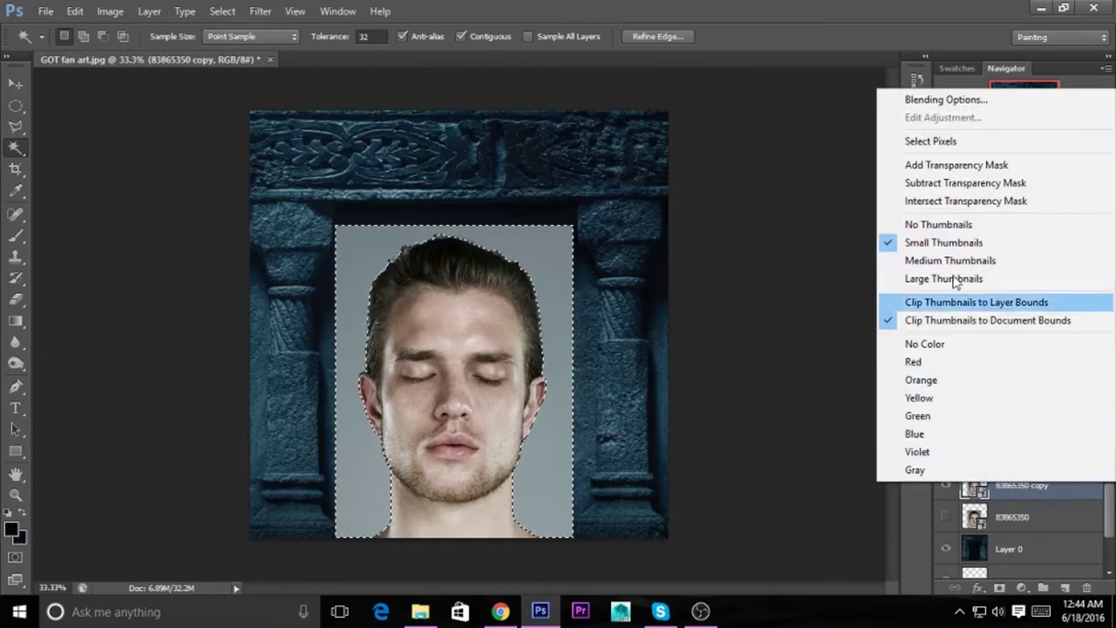
click(1023, 492)
right_click(1023, 491)
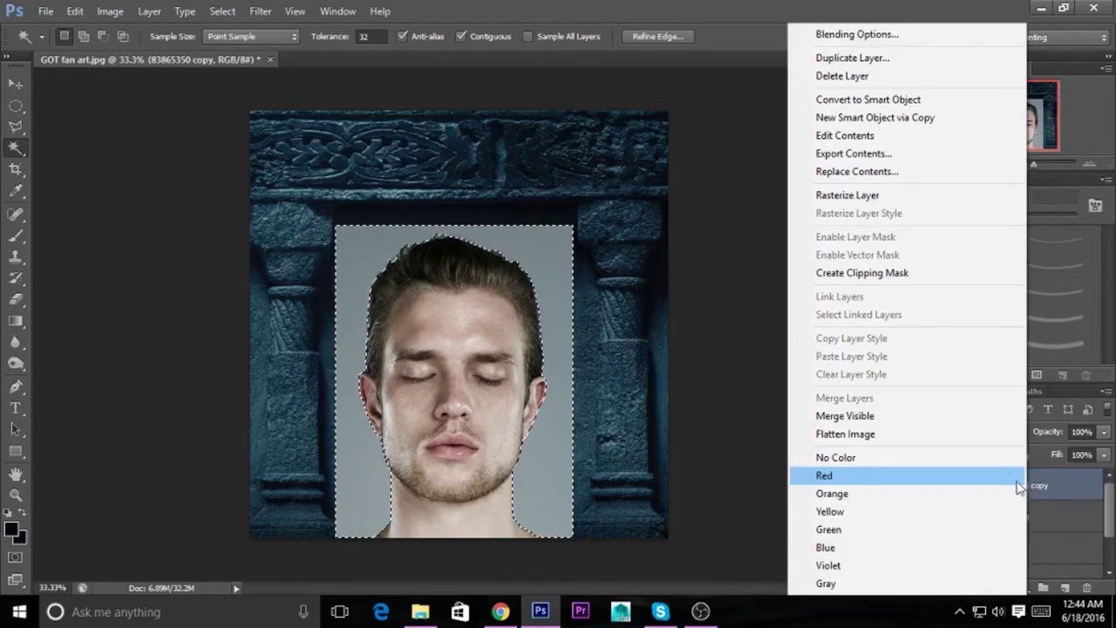
click(896, 195)
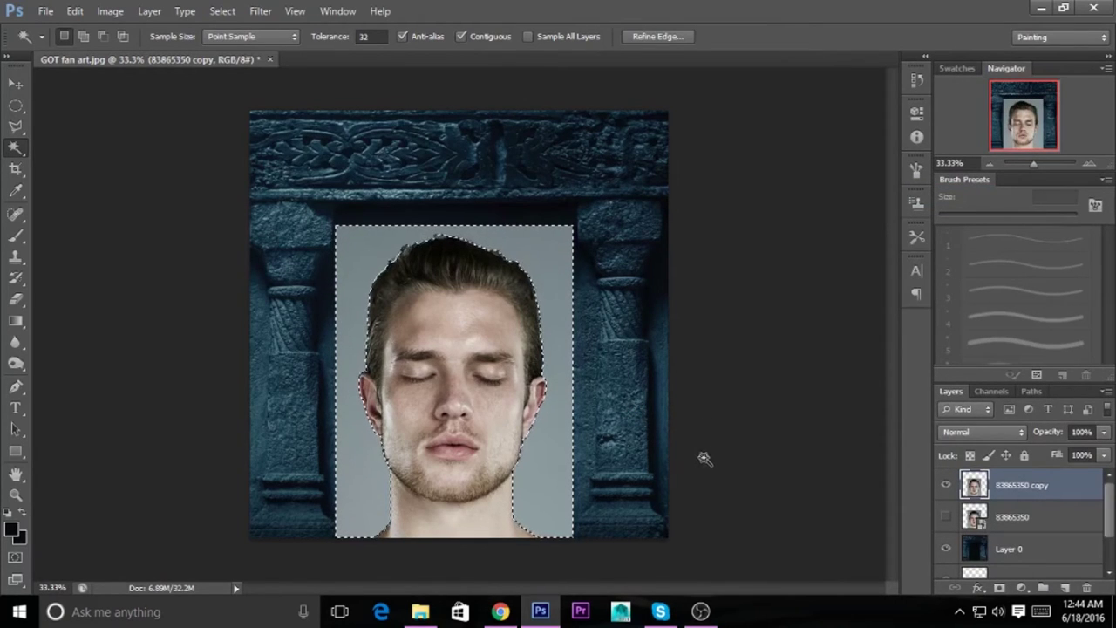
key(Delete)
key(ctrl+d)
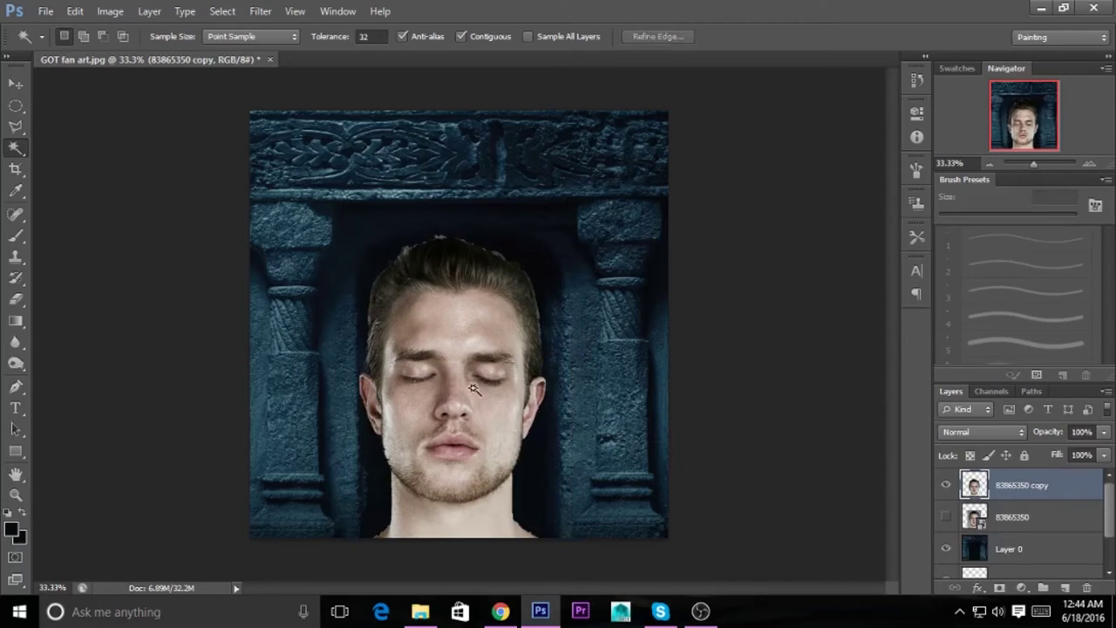
Scale the cut-out head down slightly, widen it, and move it lower in the doorway
click(15, 83)
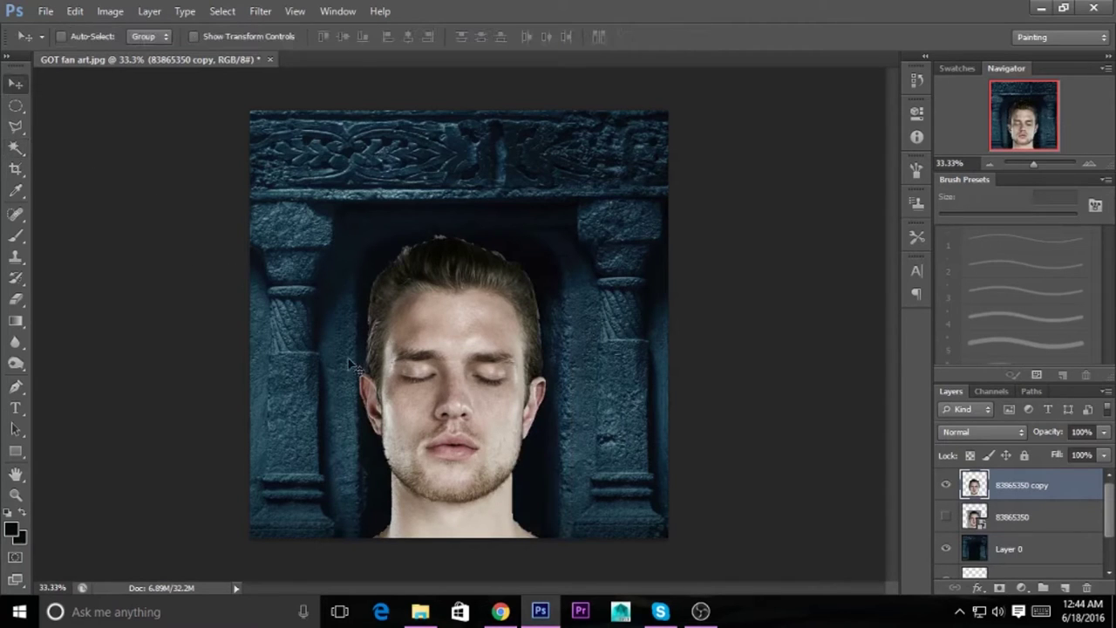
drag(462, 431, 475, 434)
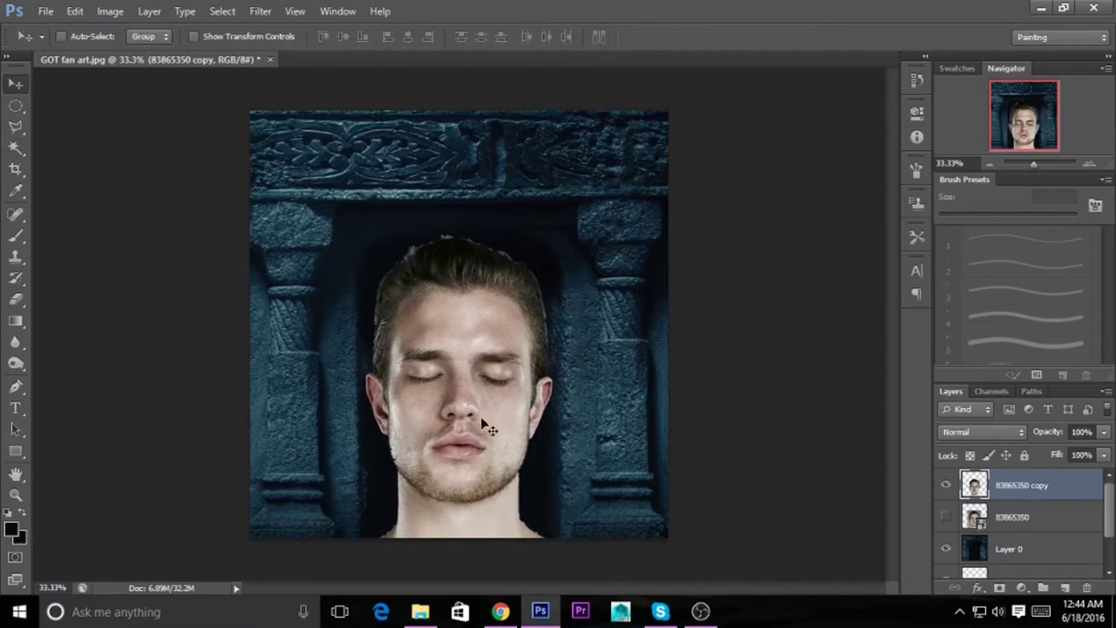
key(ctrl+t)
drag(561, 228, 540, 255)
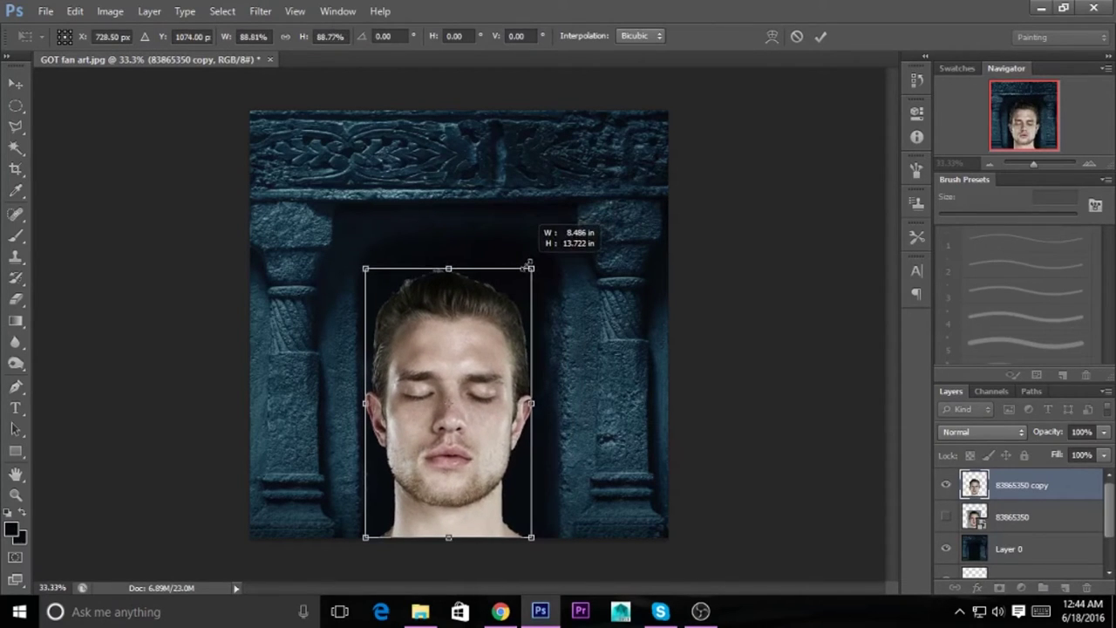
drag(538, 258, 536, 259)
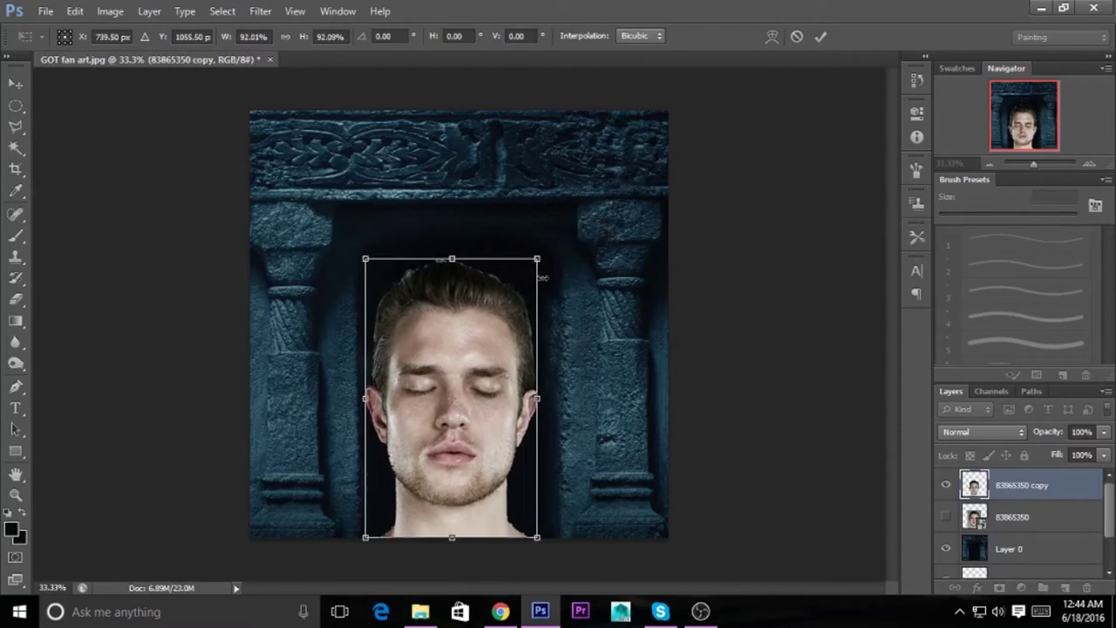
drag(471, 390, 480, 398)
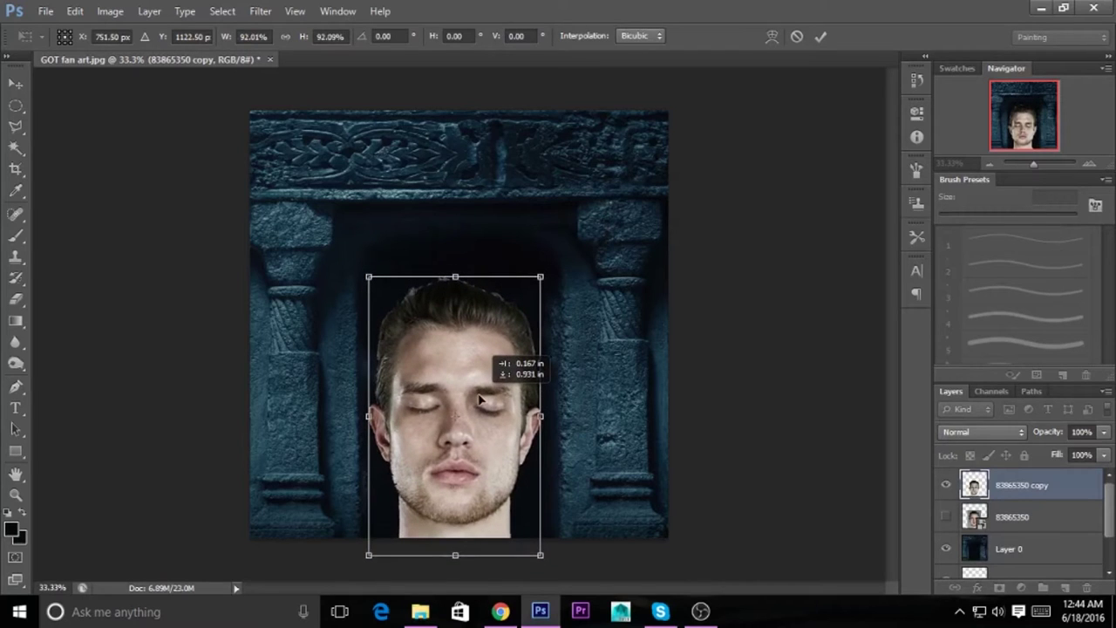
drag(540, 416, 544, 416)
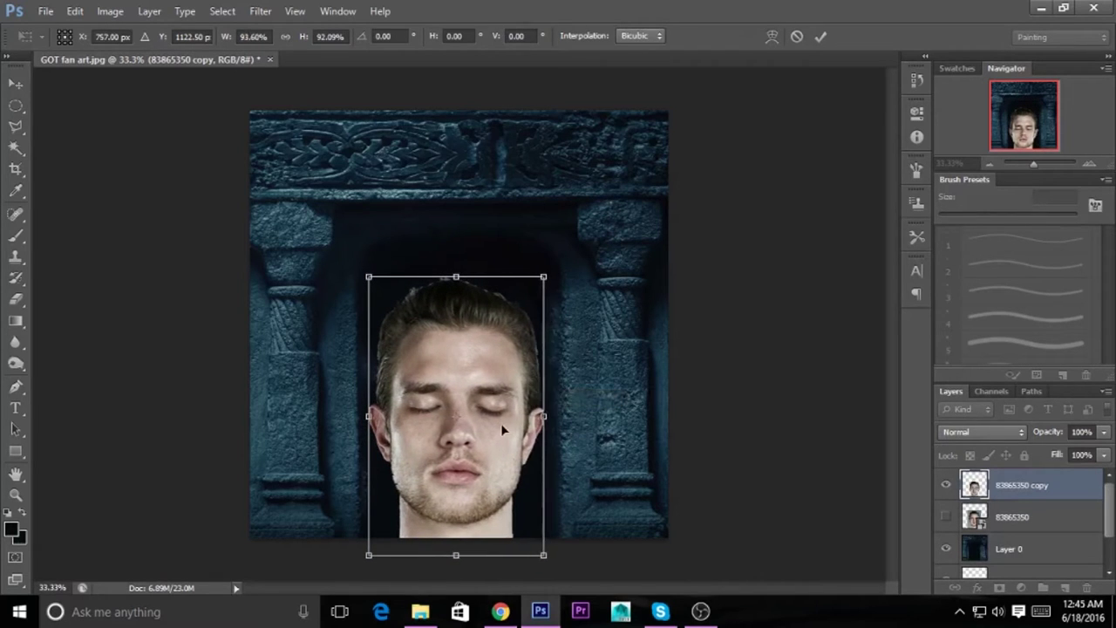
key(shift+Left)
drag(540, 416, 542, 416)
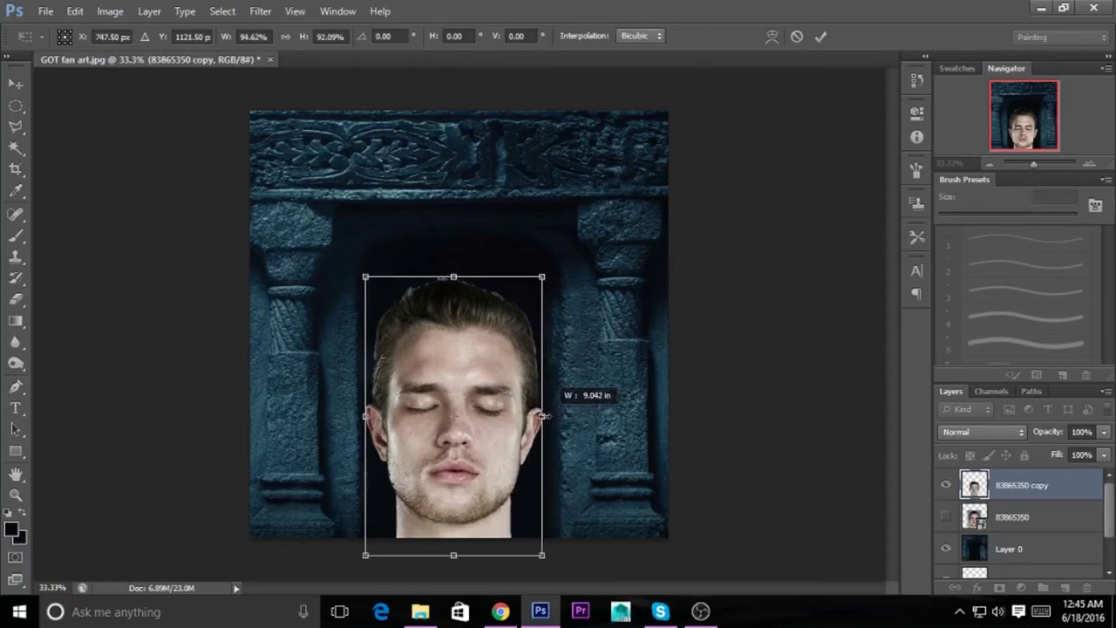
key(Return)
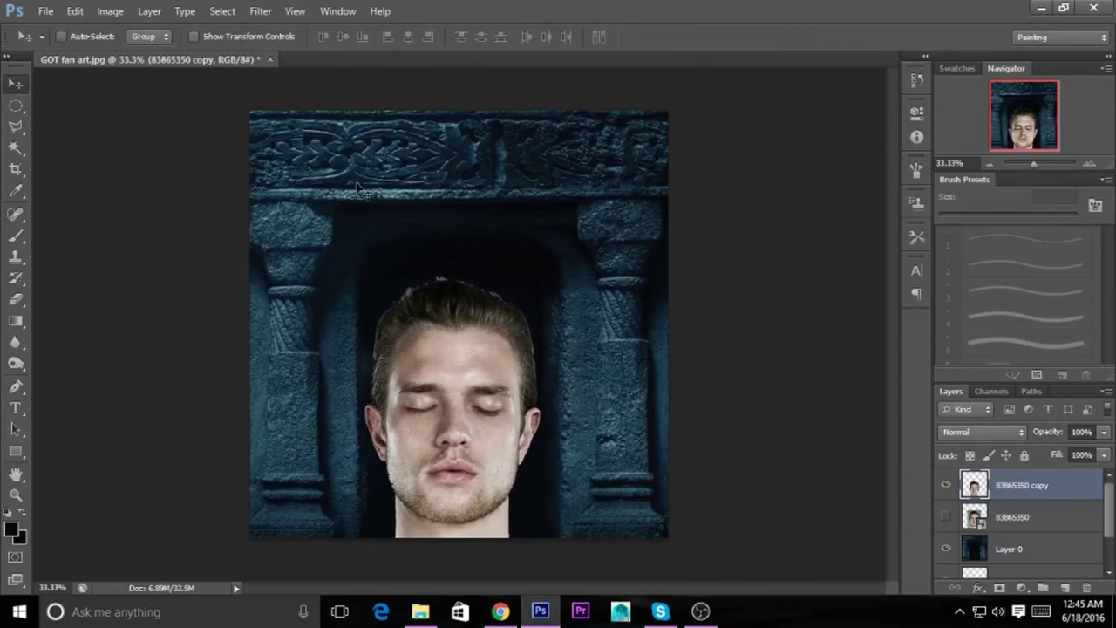
Undo back to the Magic Wand selection around the man's head
click(258, 11)
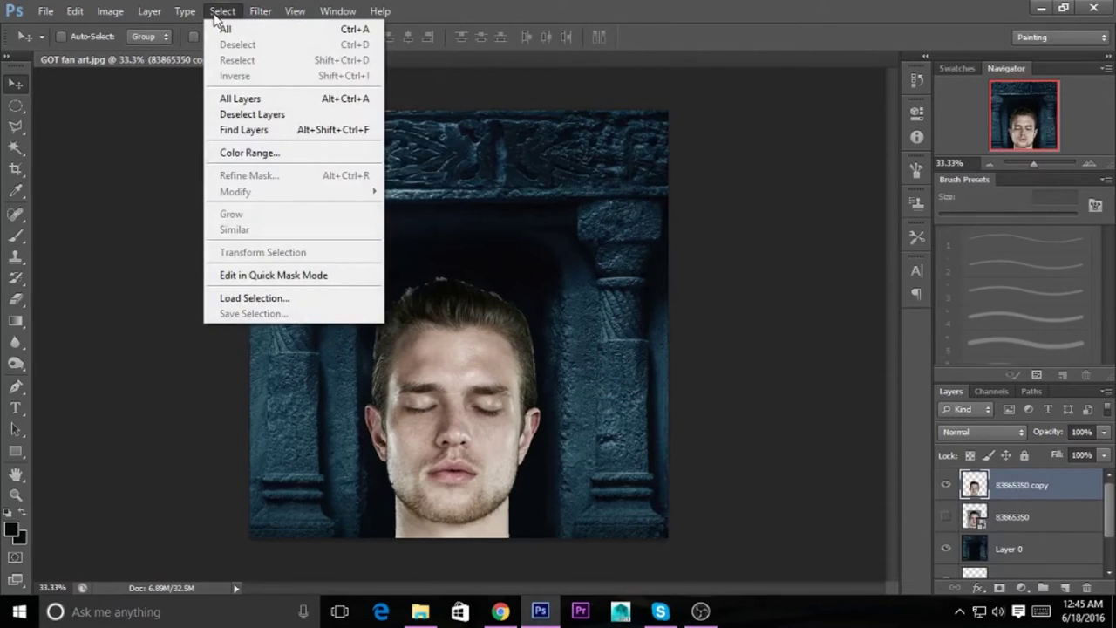
click(519, 7)
click(16, 148)
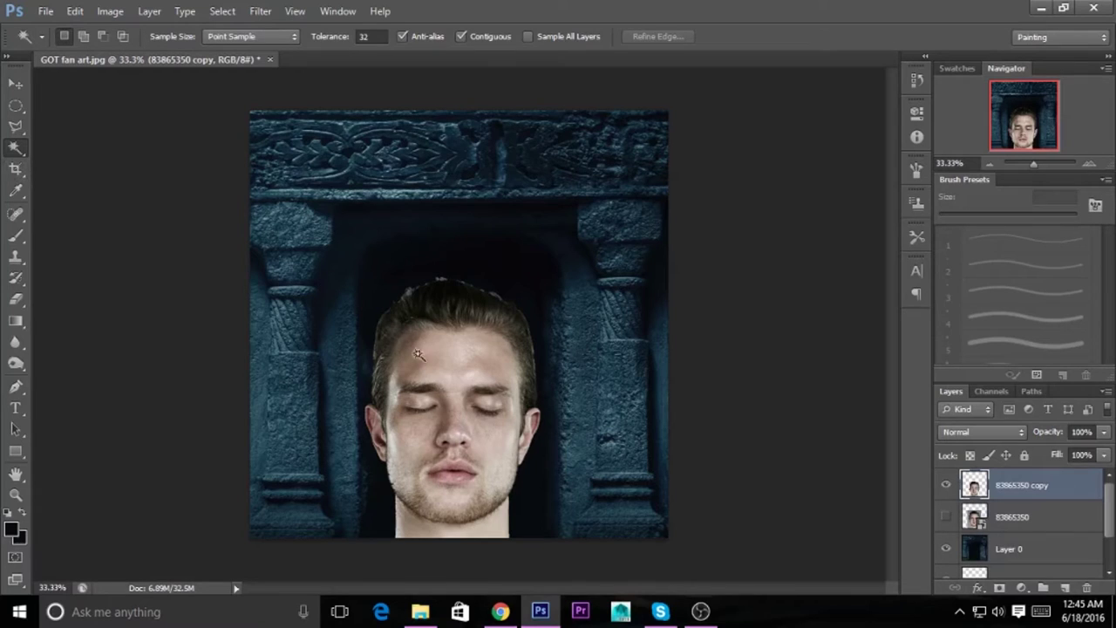
click(458, 347)
key(ctrl+d)
key(ctrl+z)
key(ctrl+z)
key(ctrl+alt+z)
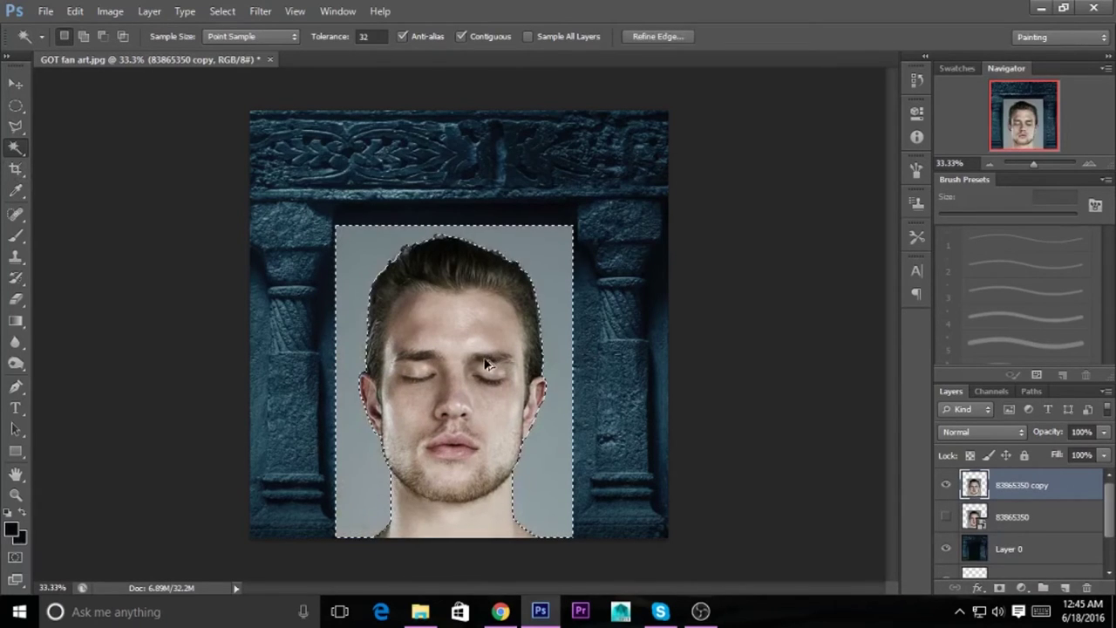
Refine the head selection with higher Radius, Smooth and Contrast, then delete the grey backdrop
click(647, 39)
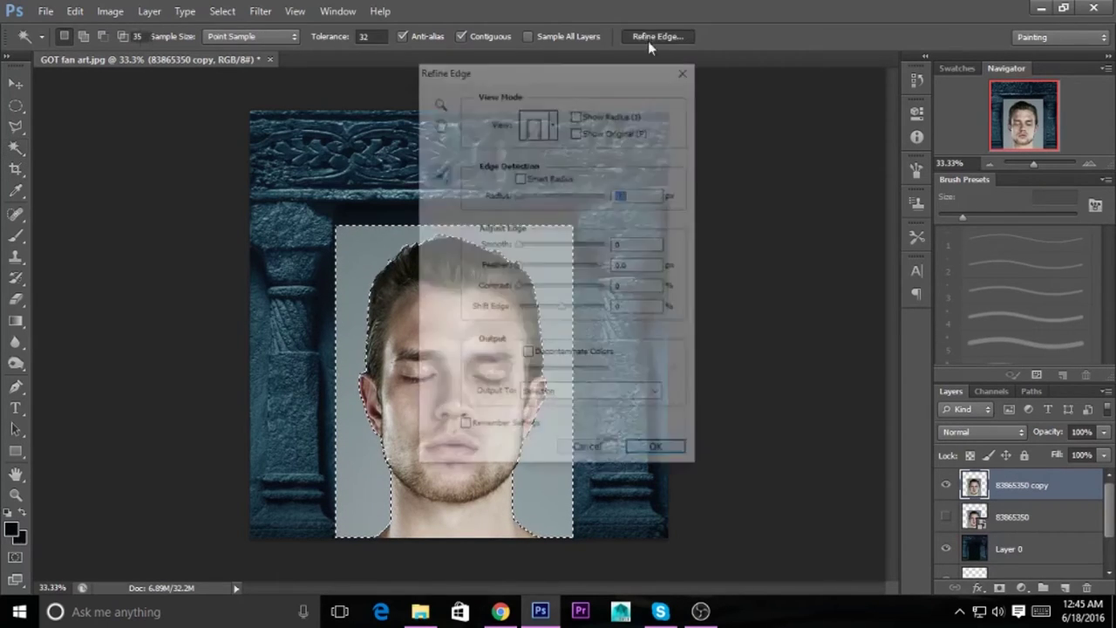
drag(567, 70, 744, 100)
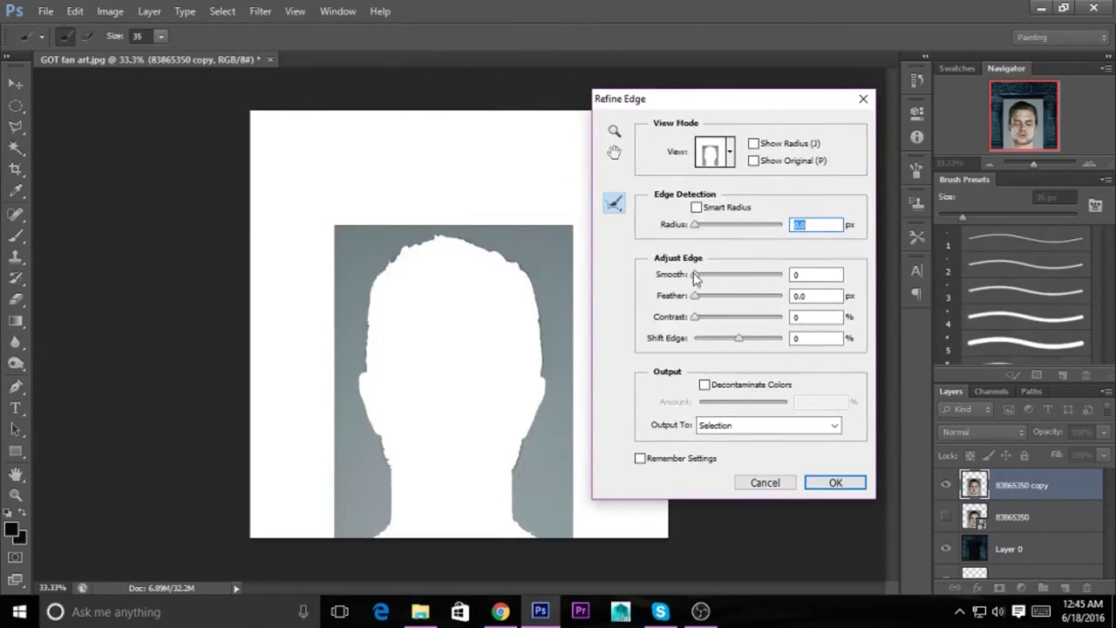
mouse_move(695, 229)
mouse_down()
mouse_move(746, 228)
mouse_move(733, 229)
mouse_up()
mouse_move(696, 275)
mouse_down()
mouse_move(737, 275)
mouse_move(716, 297)
mouse_move(723, 277)
mouse_up()
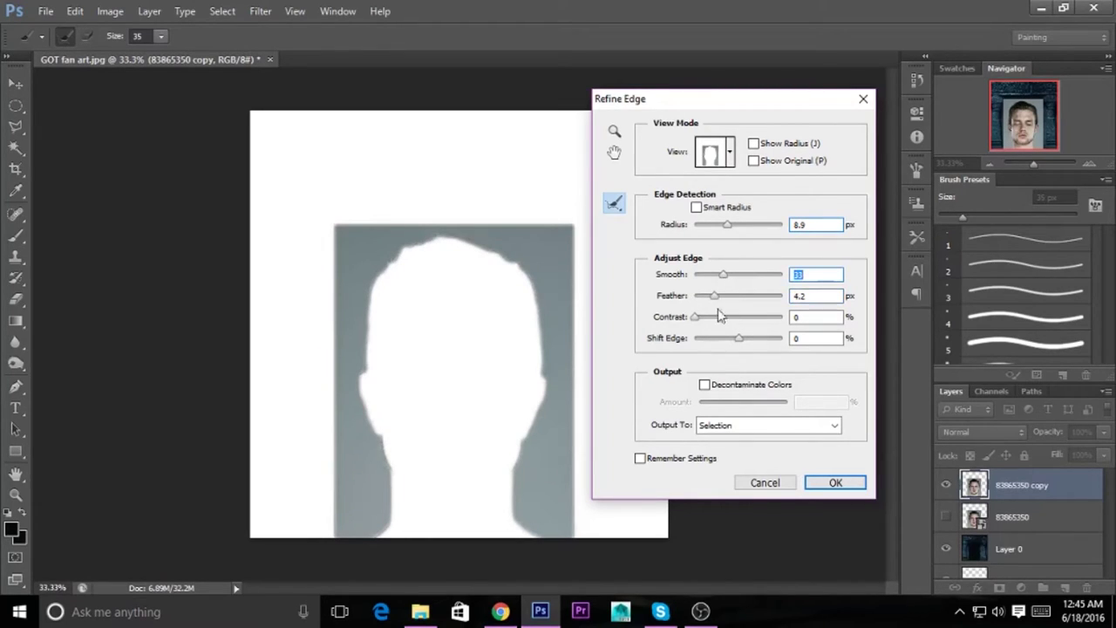
drag(704, 322, 711, 324)
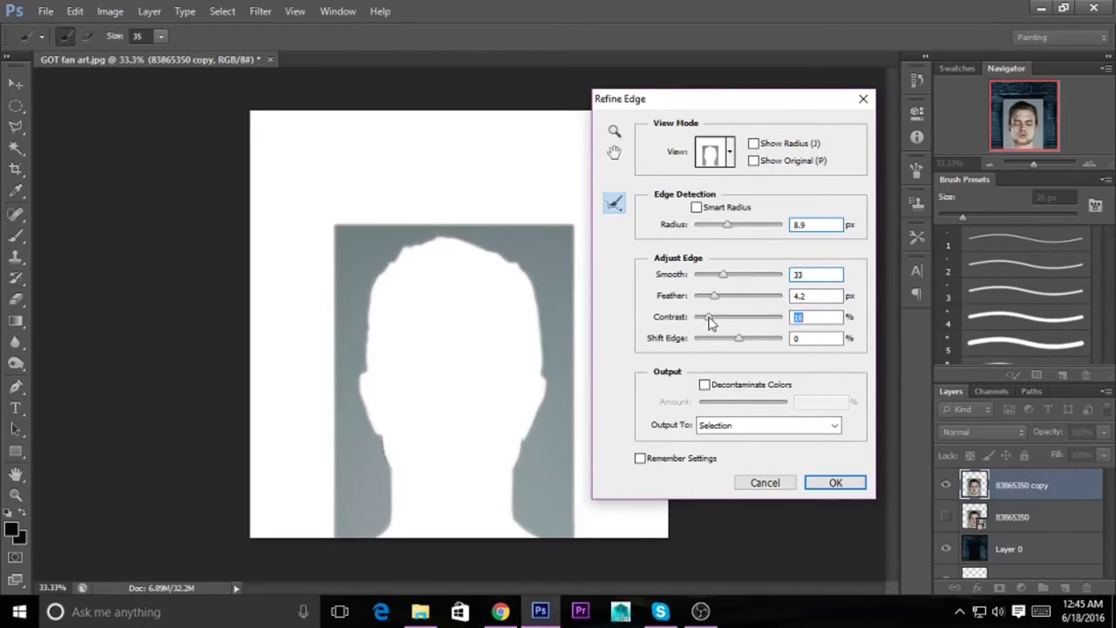
click(835, 482)
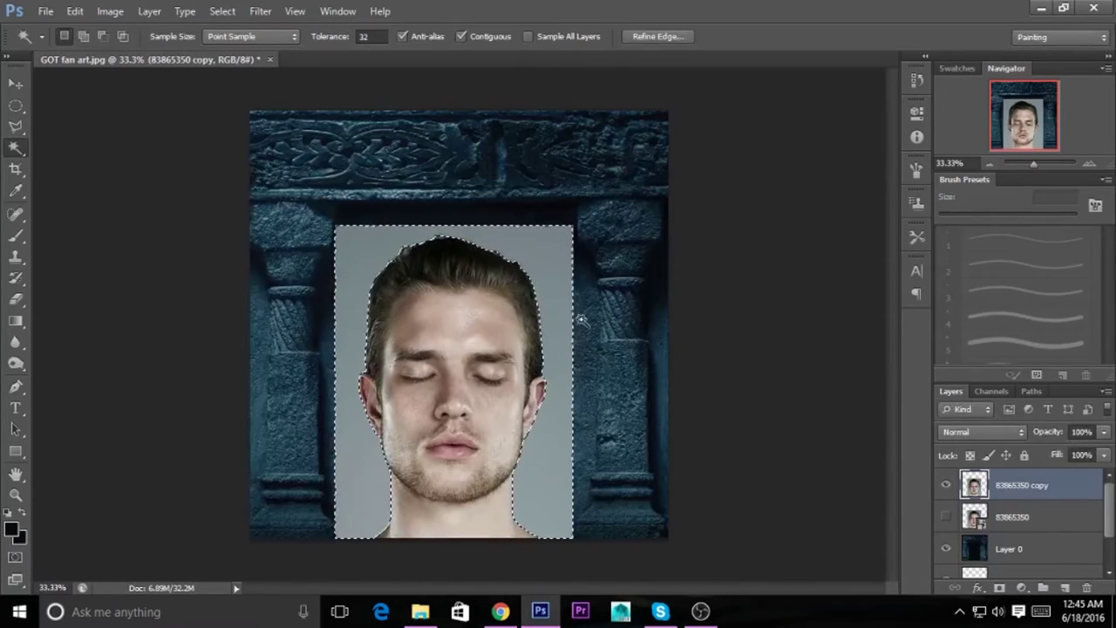
key(Delete)
key(ctrl+d)
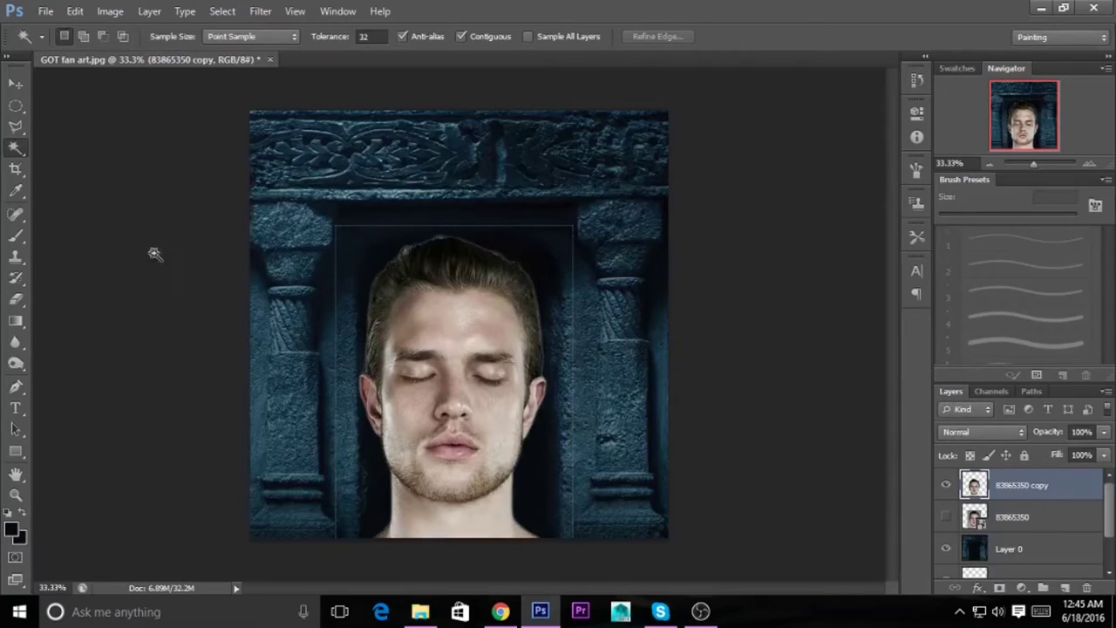
click(17, 85)
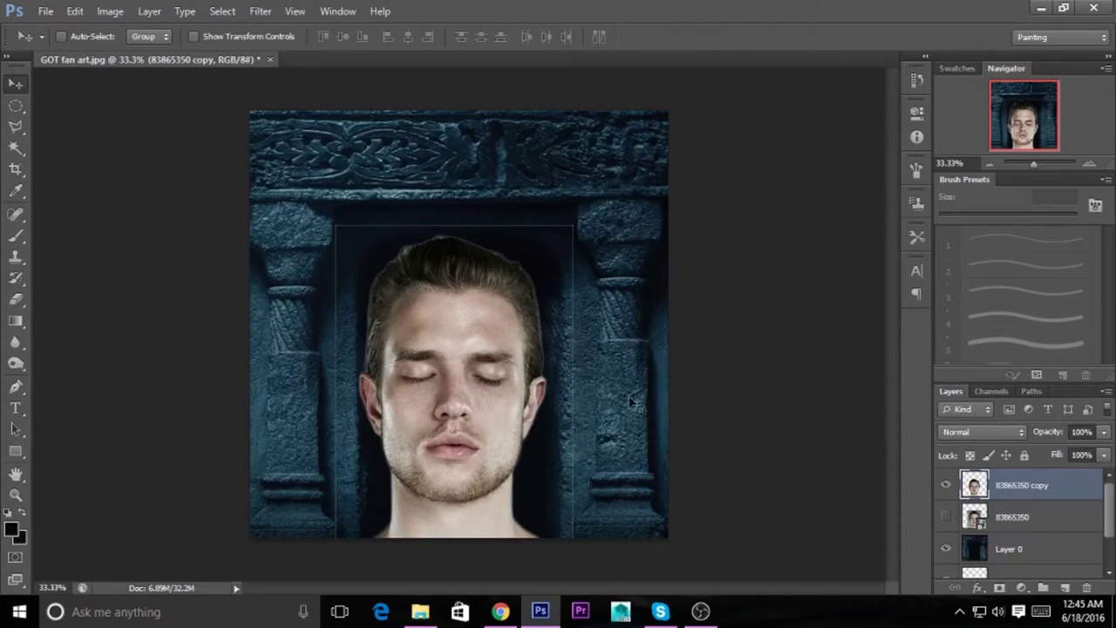
key(e)
Erase the dark rectangular edges along the face layer's left side and top with a 100 px eraser
key(bracketright)
key(bracketright)
key(bracketright)
key(bracketright)
key(bracketright)
key(bracketright)
key(bracketleft)
key(bracketleft)
key(bracketleft)
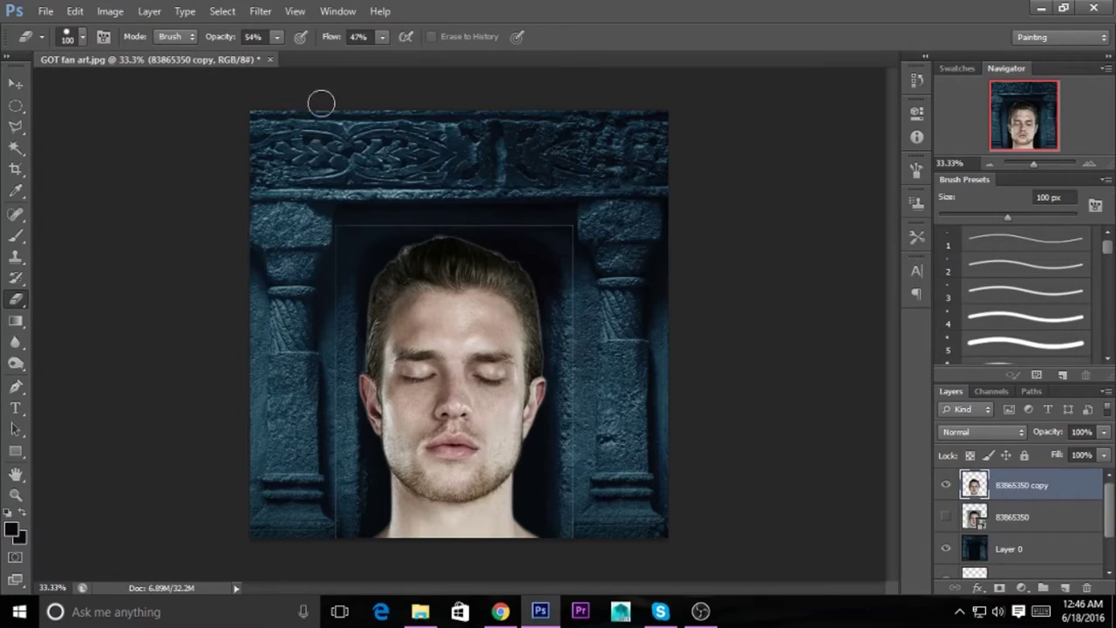
click(276, 36)
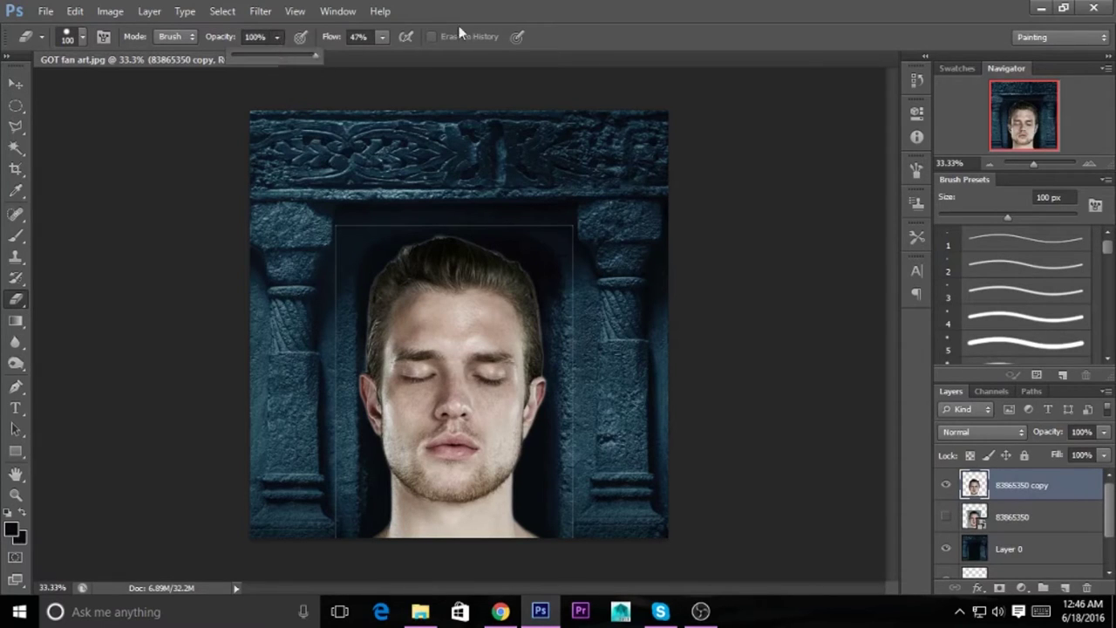
drag(330, 229, 340, 438)
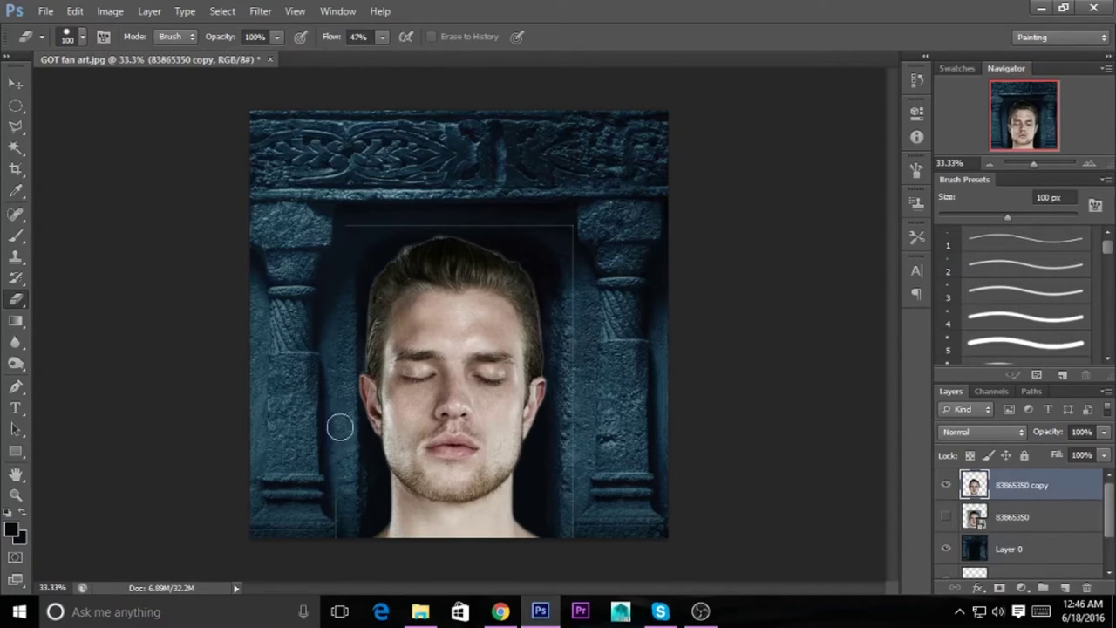
mouse_move(337, 224)
mouse_down()
mouse_move(517, 226)
mouse_move(567, 291)
mouse_move(578, 538)
mouse_up()
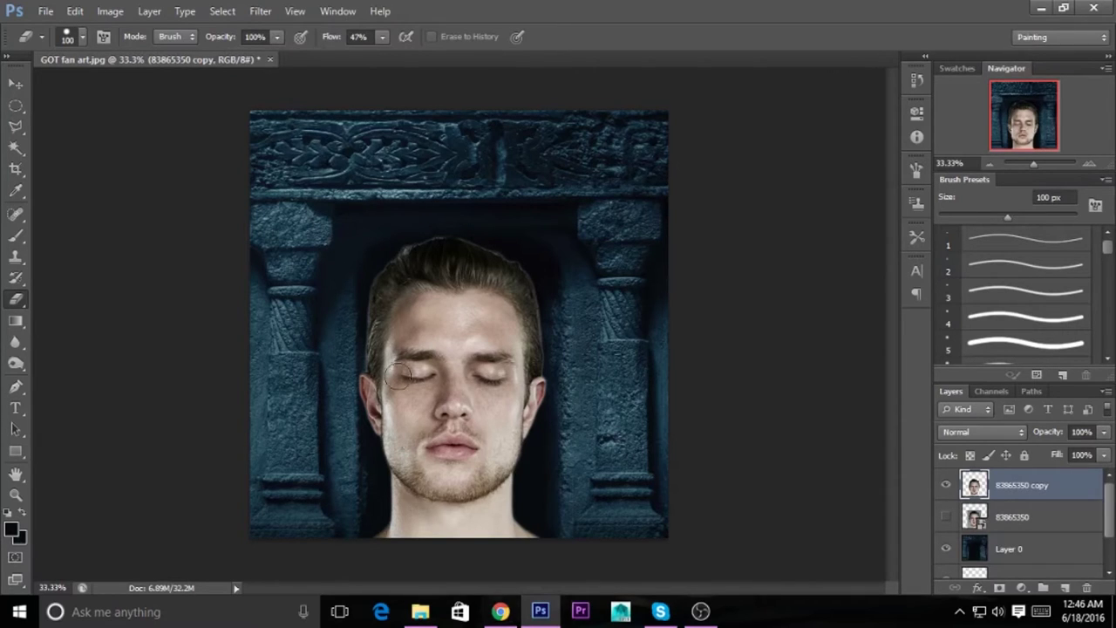
click(15, 84)
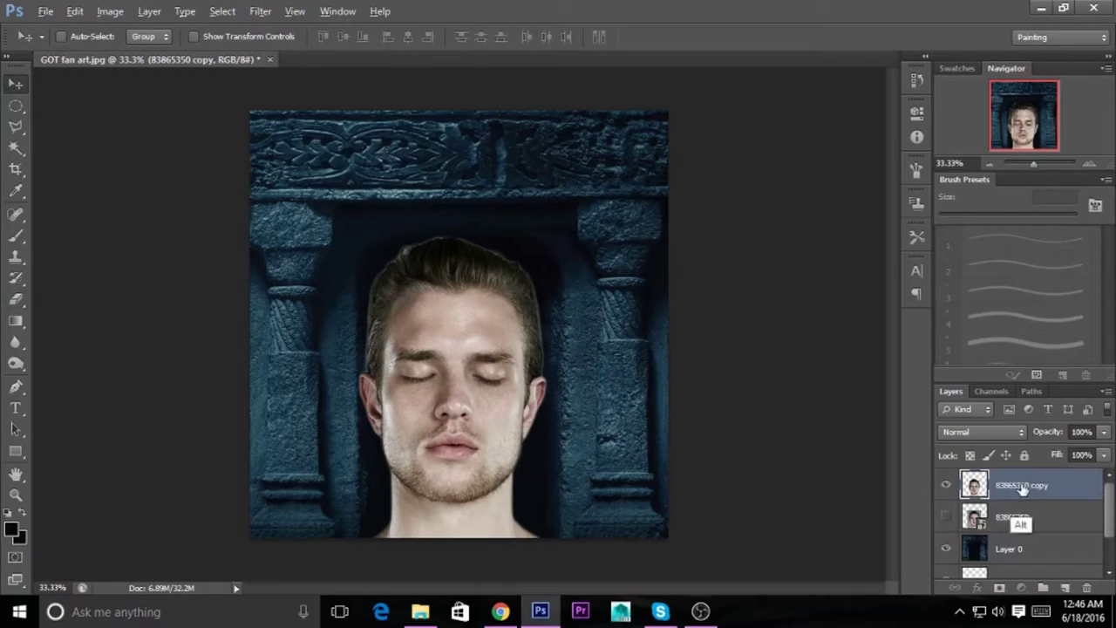
Duplicate the face layer, hide 83865350 copy, and convert the new copy to a Smart Object
double_click(1019, 485)
key(Return)
drag(1081, 481, 1029, 492)
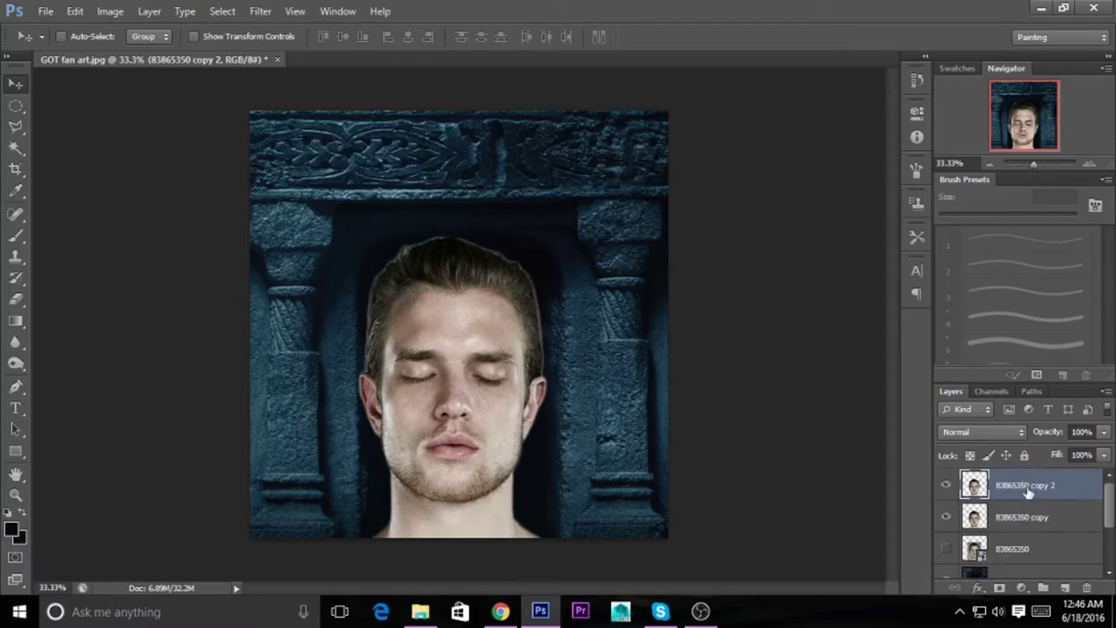
click(947, 518)
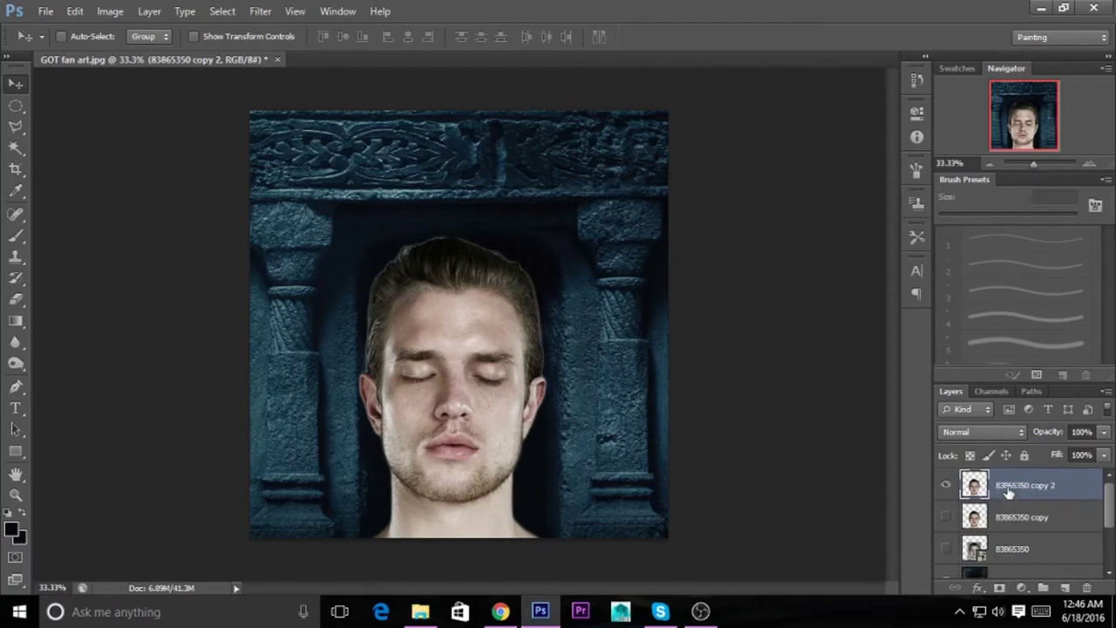
right_click(1012, 488)
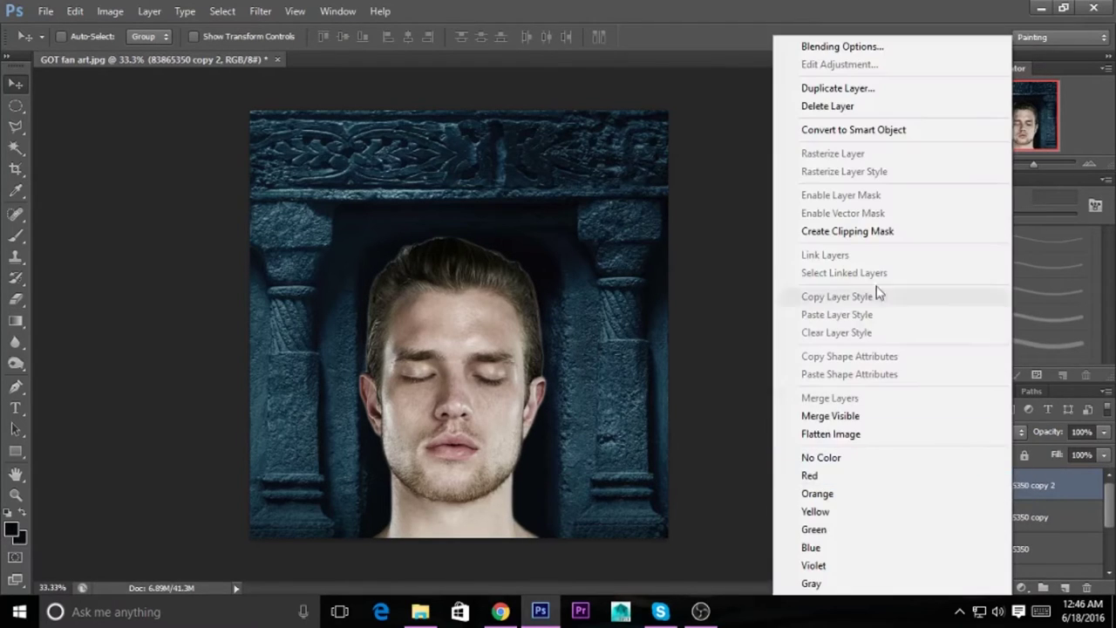
click(878, 131)
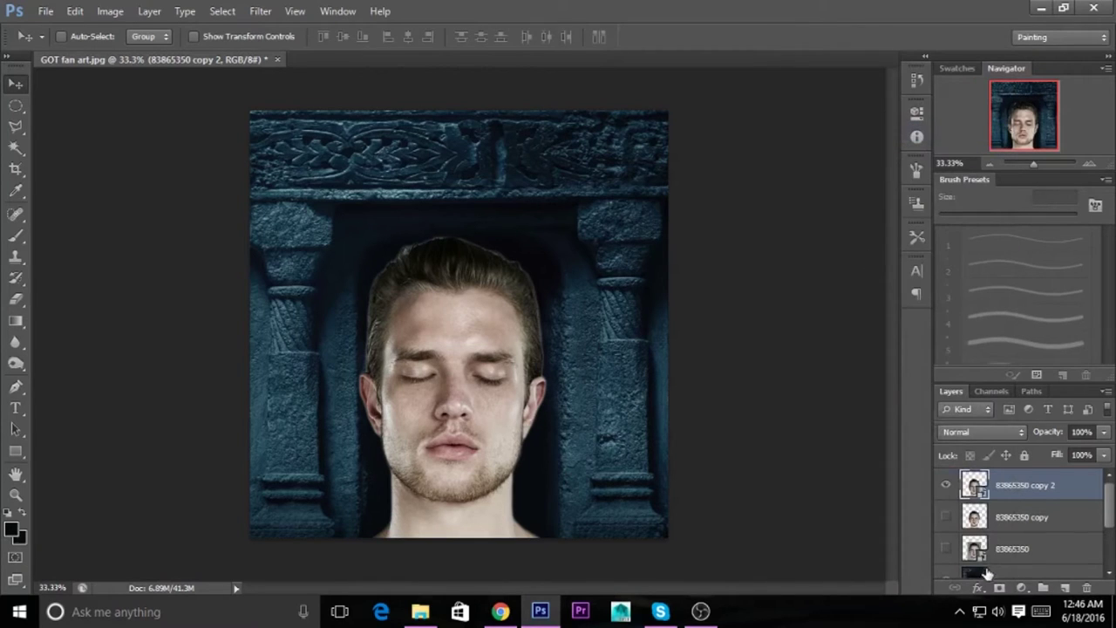
Add a Photo Filter adjustment layer from the Adjustments panel
click(1022, 587)
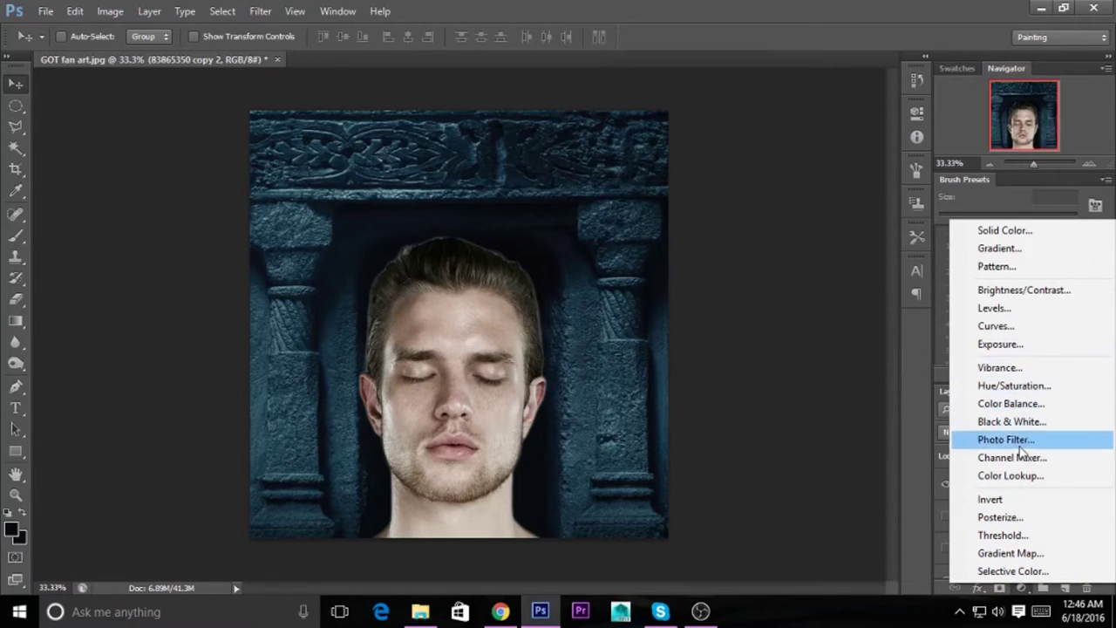
click(907, 613)
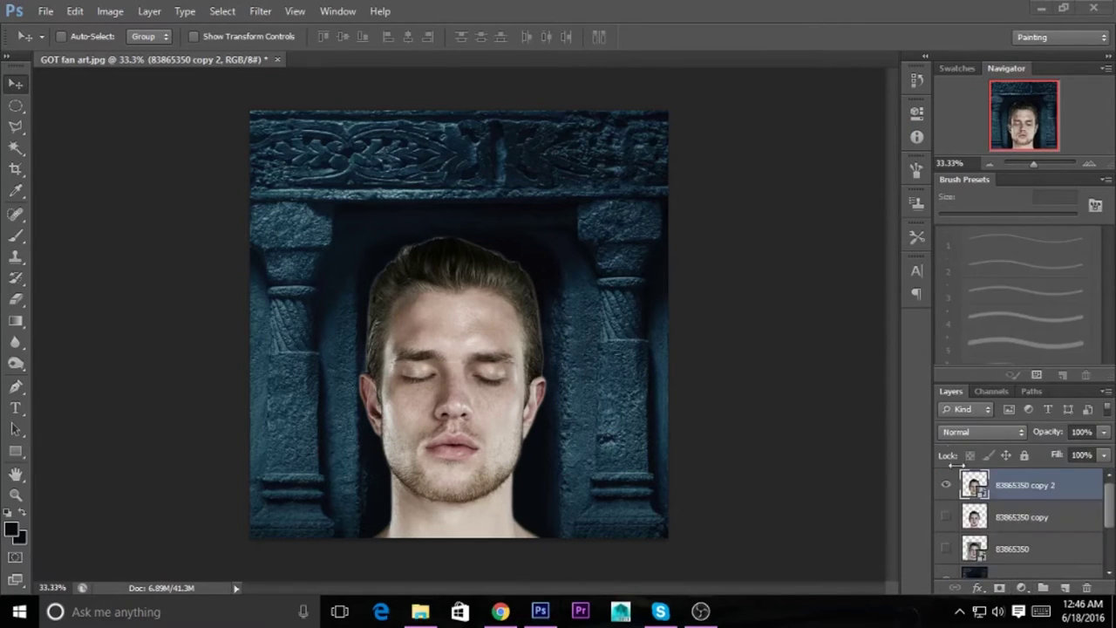
click(352, 9)
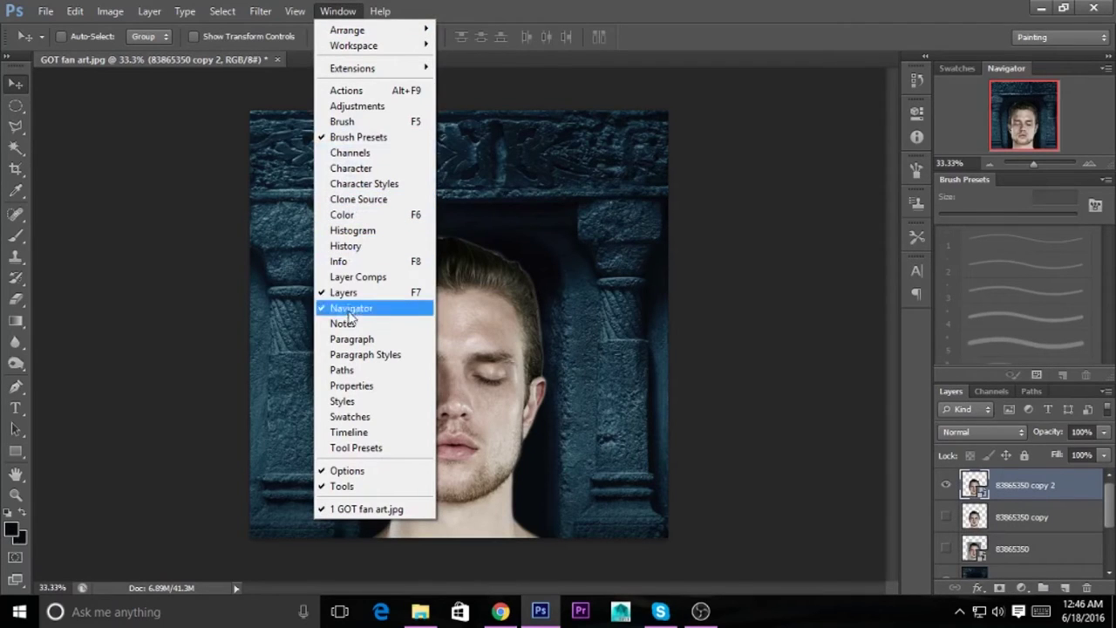
click(362, 105)
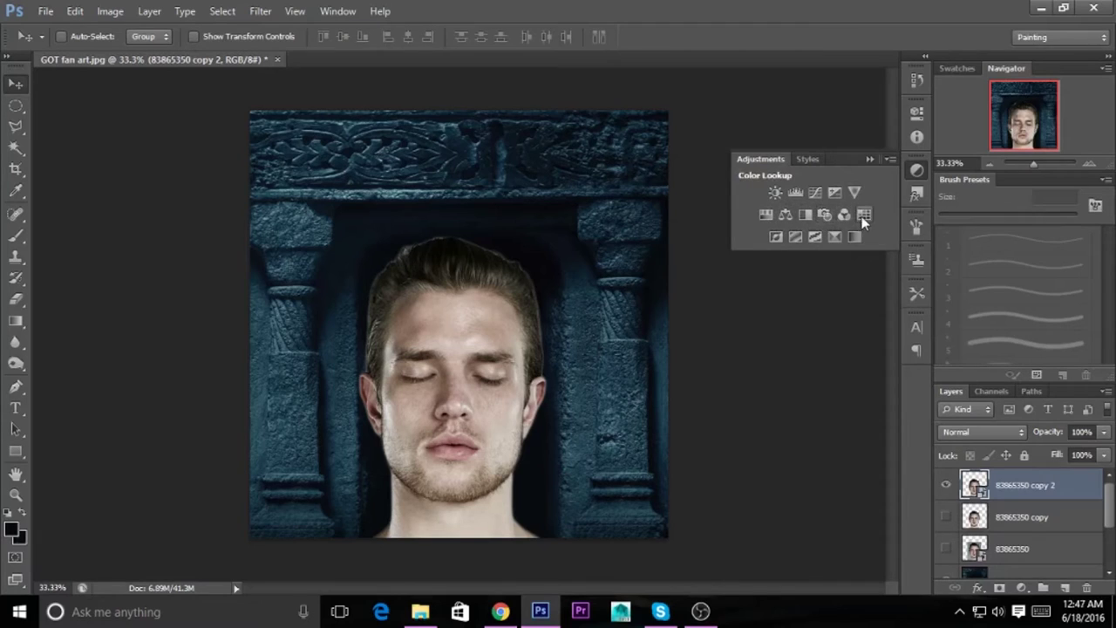
click(824, 215)
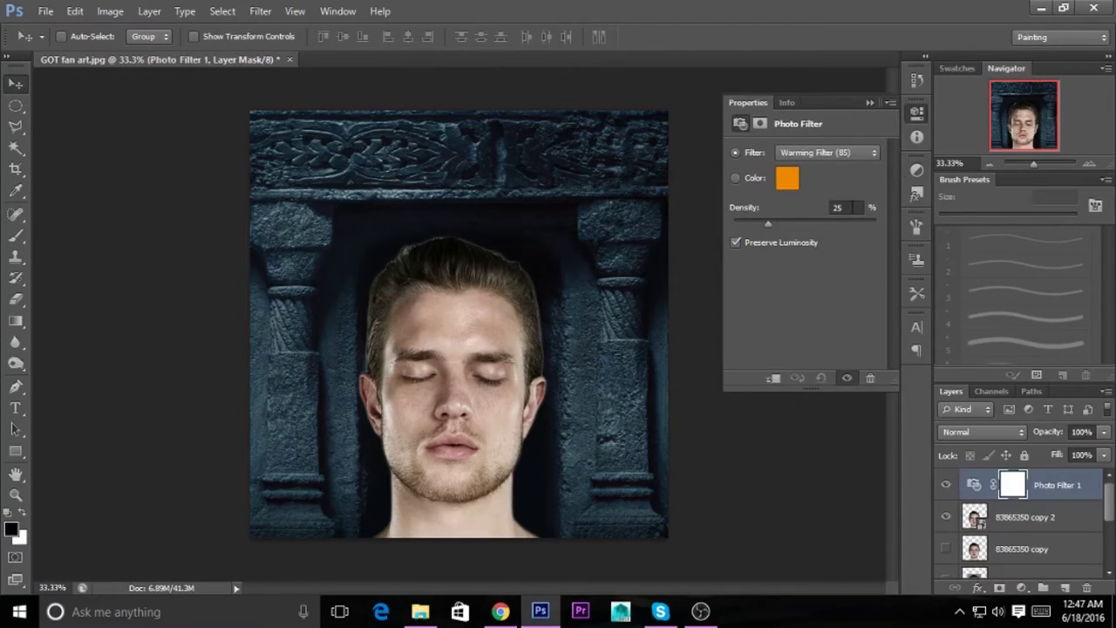
click(841, 153)
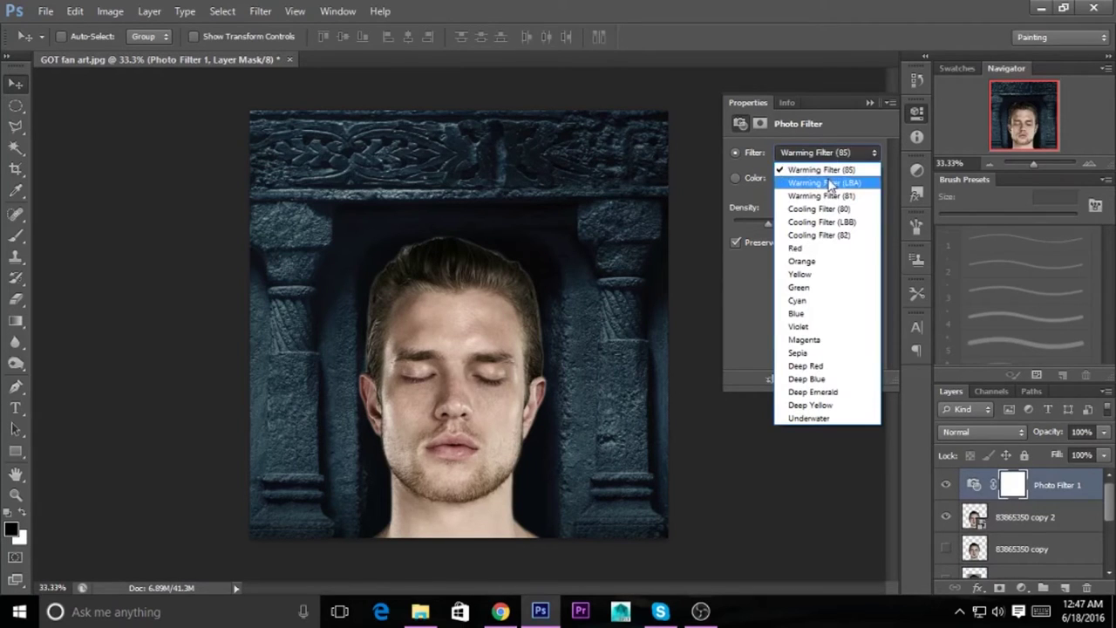
click(825, 183)
Set the filter to Cooling Filter (82) and clip it to the face copy only
key(Down)
key(Down)
key(Down)
key(Down)
key(Down)
key(Up)
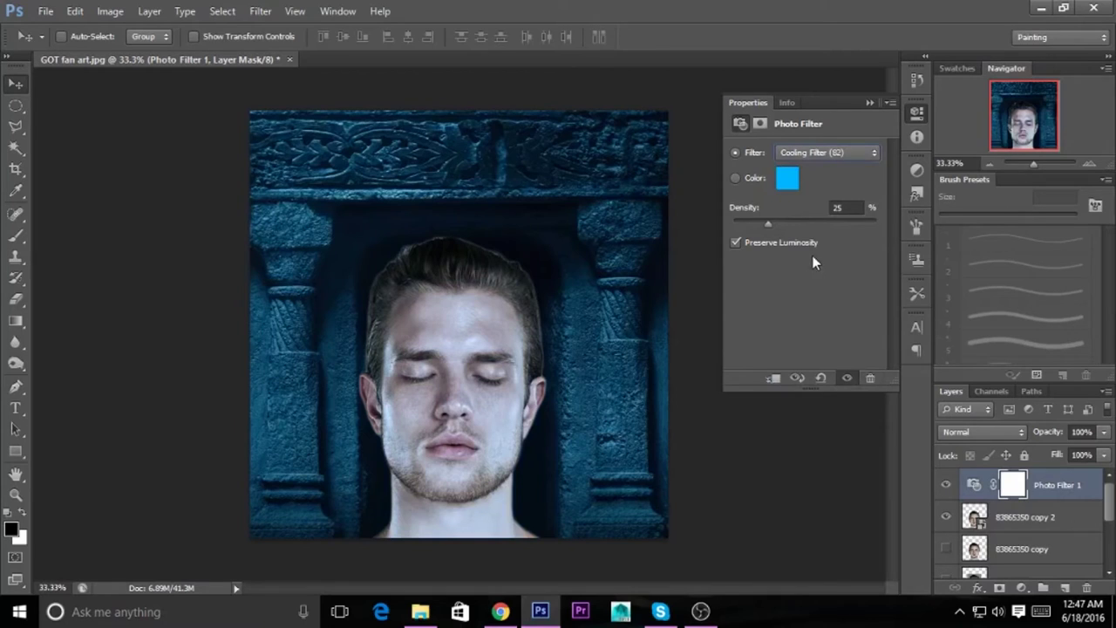
click(870, 102)
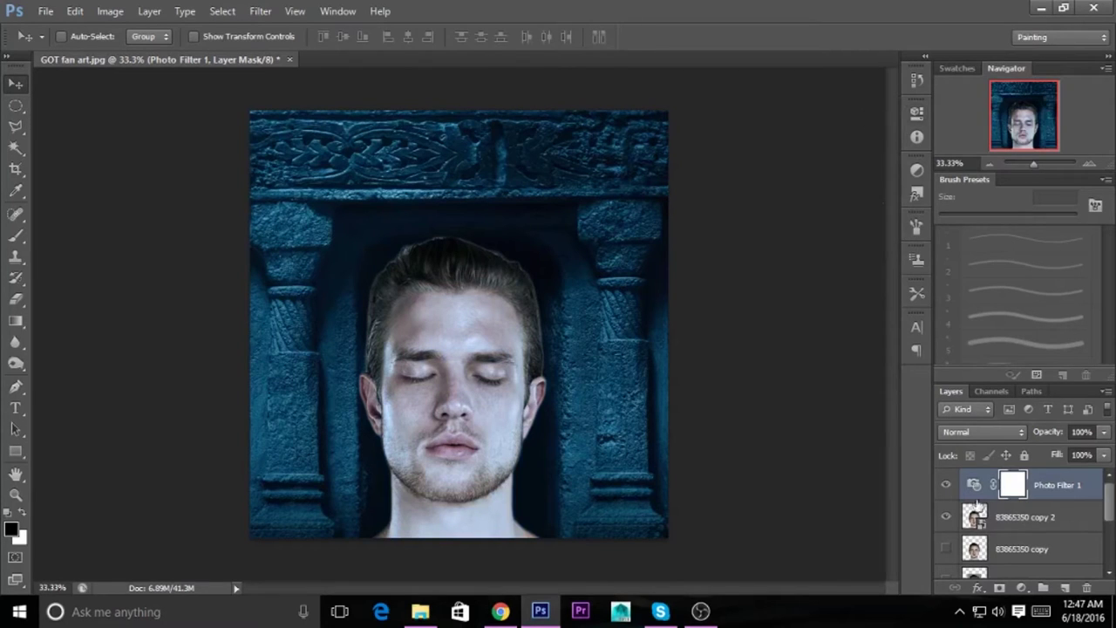
key(alt)
key(alt)
alt+click(976, 495)
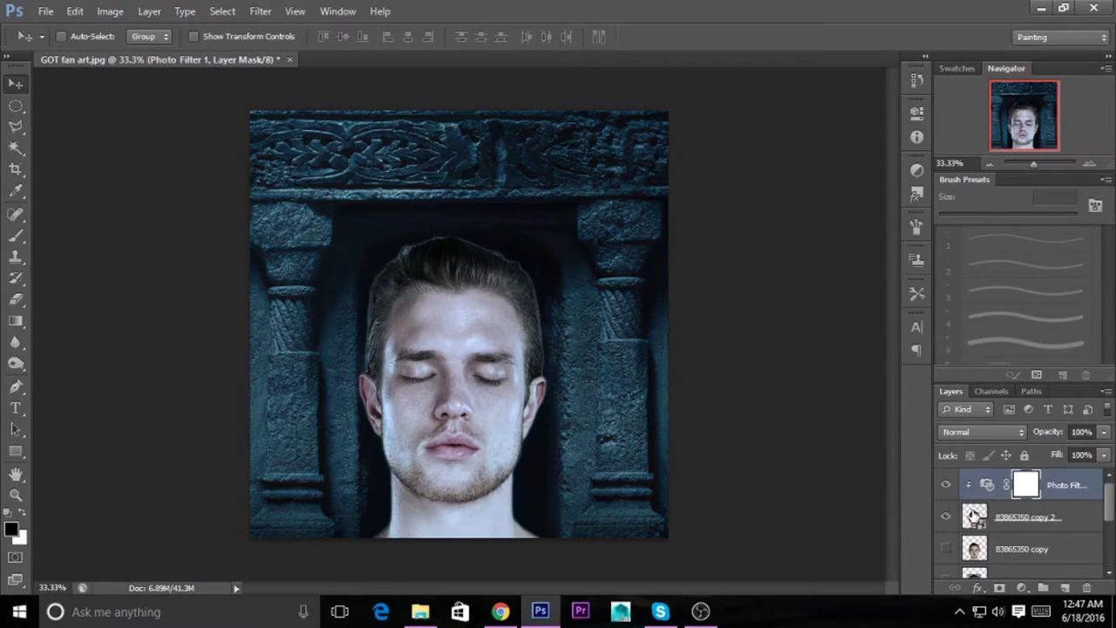
click(974, 517)
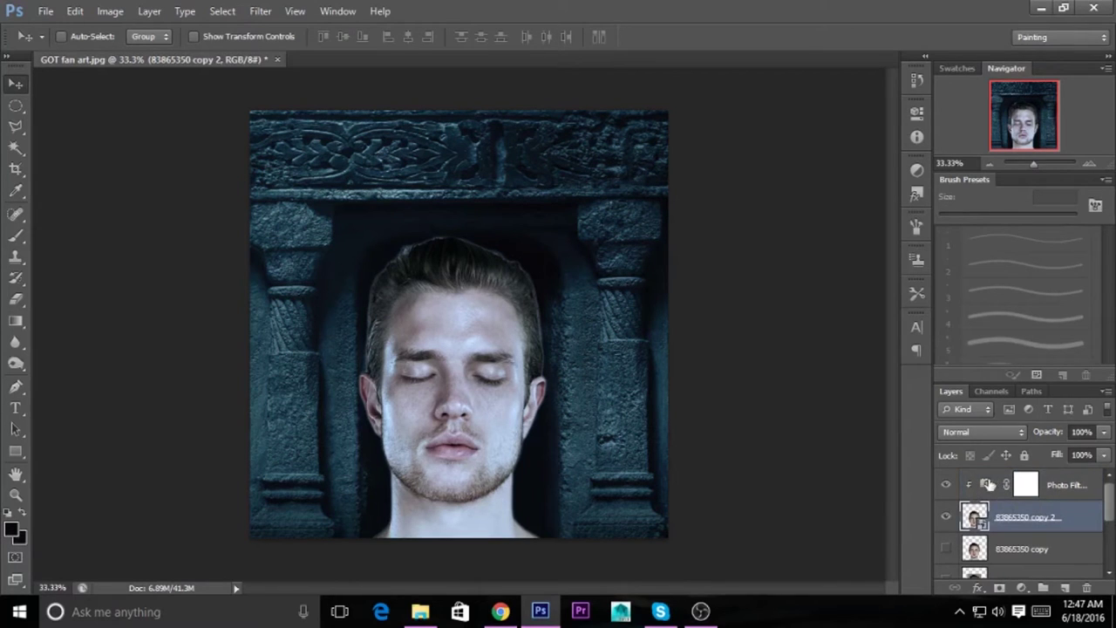
click(994, 486)
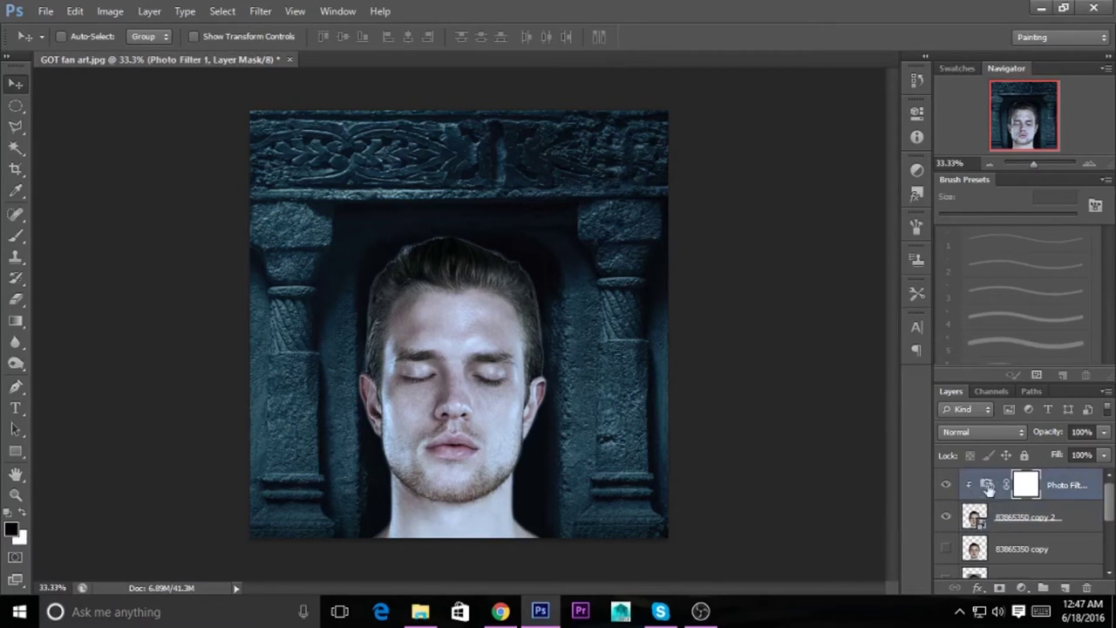
Compare the cooling, cyan and blue filter presets with density around 43%
double_click(986, 485)
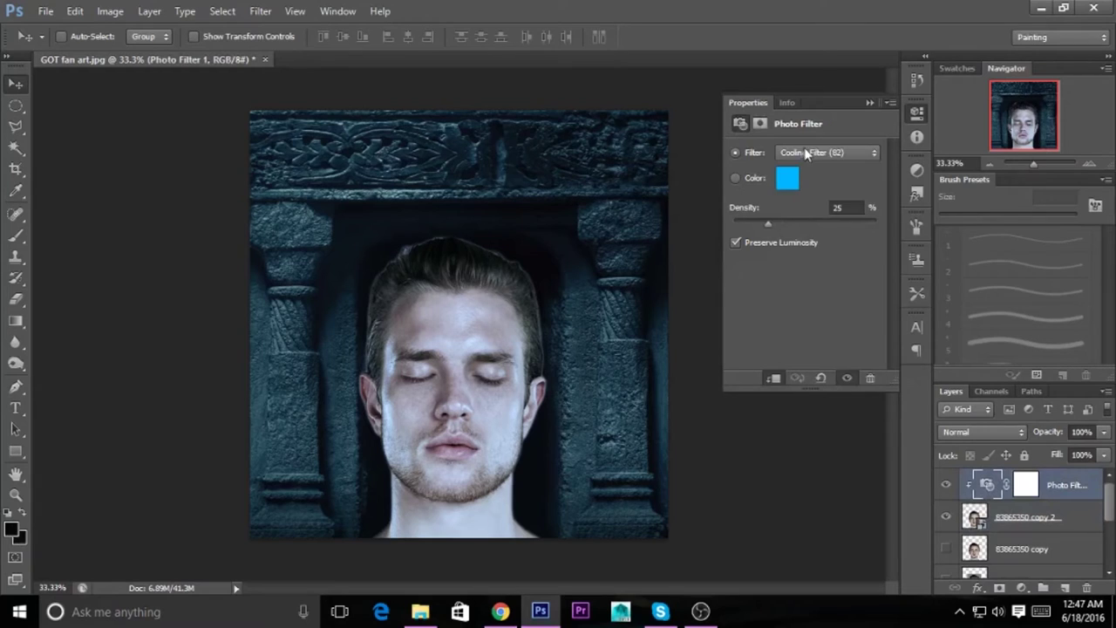
click(803, 154)
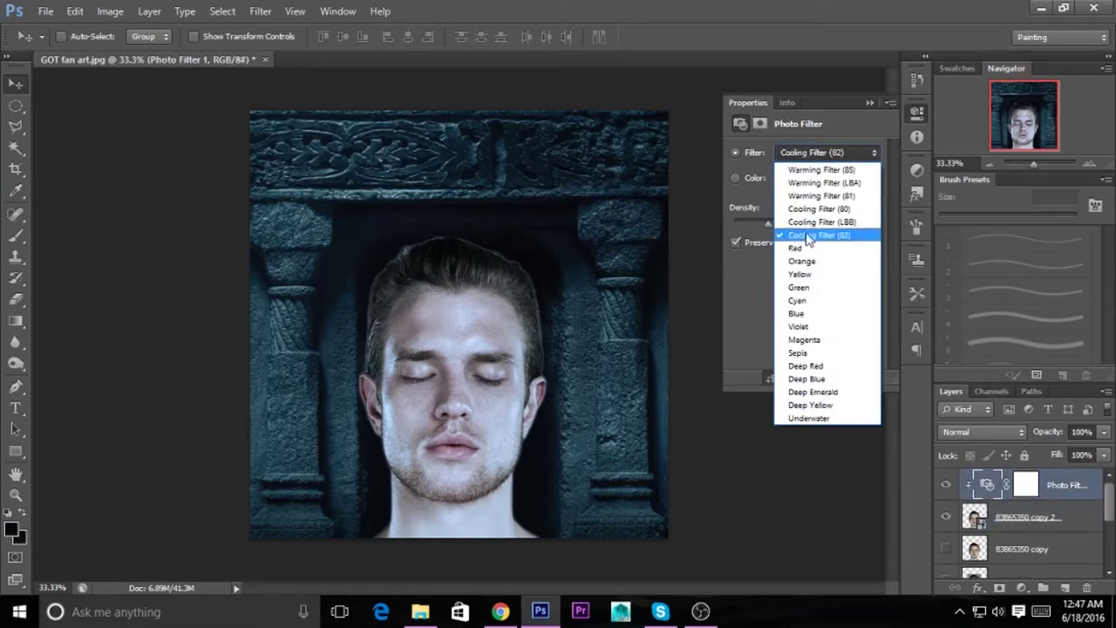
click(820, 221)
key(Down)
key(Down)
key(Down)
key(Down)
key(Down)
key(Down)
key(Down)
key(Down)
key(Down)
key(Down)
key(Down)
key(Down)
key(Down)
key(Down)
key(Down)
key(Up)
key(Up)
key(Up)
key(Up)
key(Down)
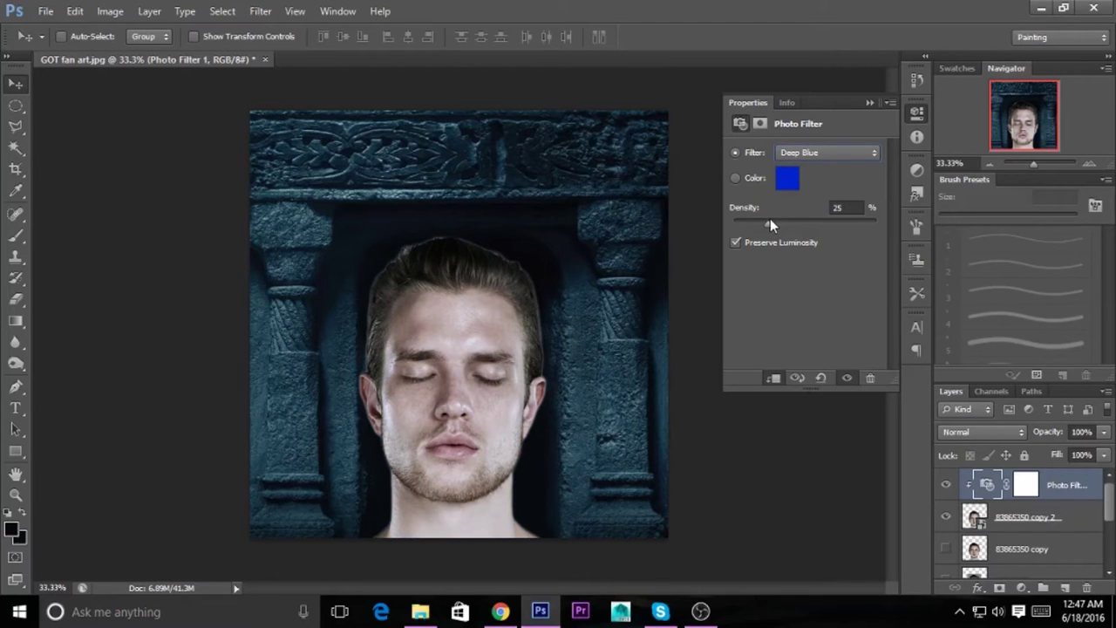
drag(783, 229, 793, 229)
key(Up)
key(Up)
key(Up)
key(Up)
key(Up)
key(Up)
key(Down)
key(Down)
key(Up)
key(Up)
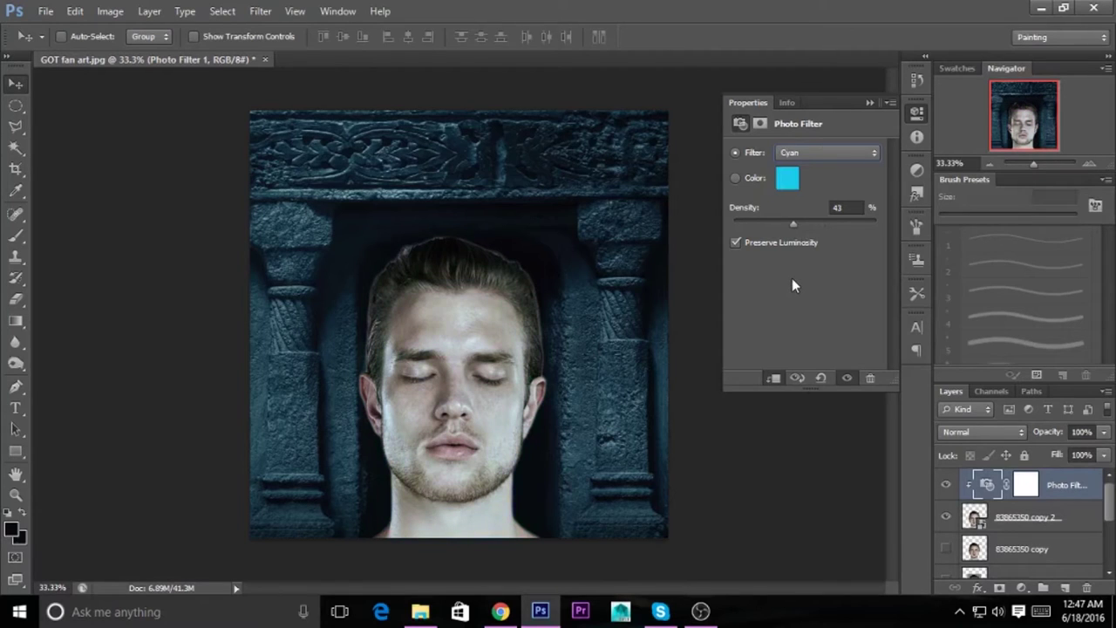
key(Up)
key(Up)
key(Up)
Settle on Cooling Filter (82) at about 40% density and select 83865350 copy 2
key(Up)
key(Up)
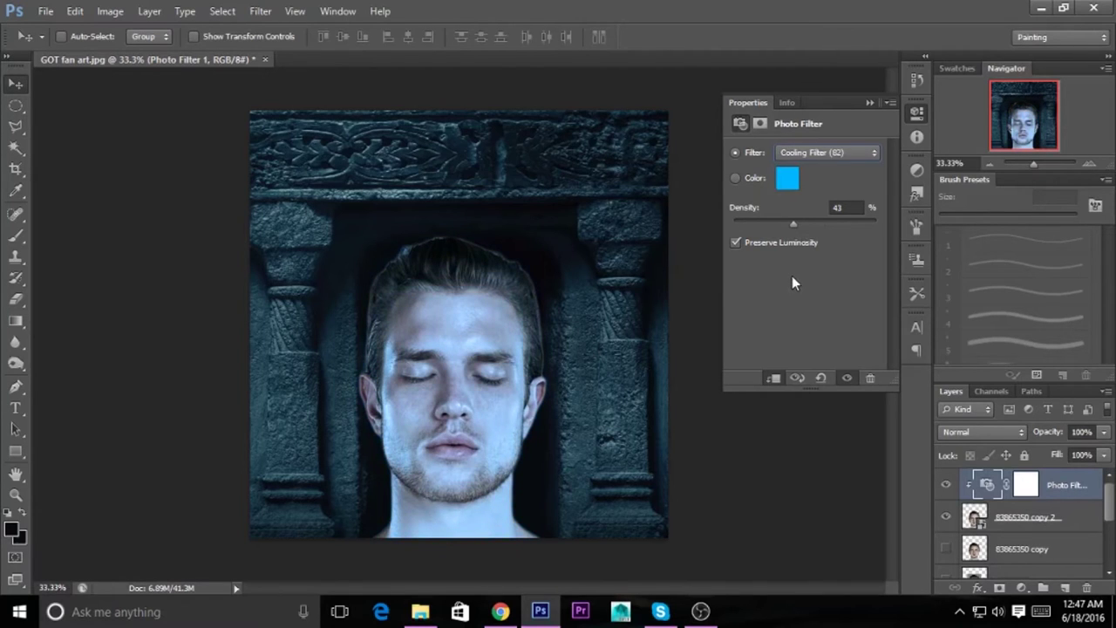
drag(835, 225, 786, 229)
key(Up)
key(Up)
key(Down)
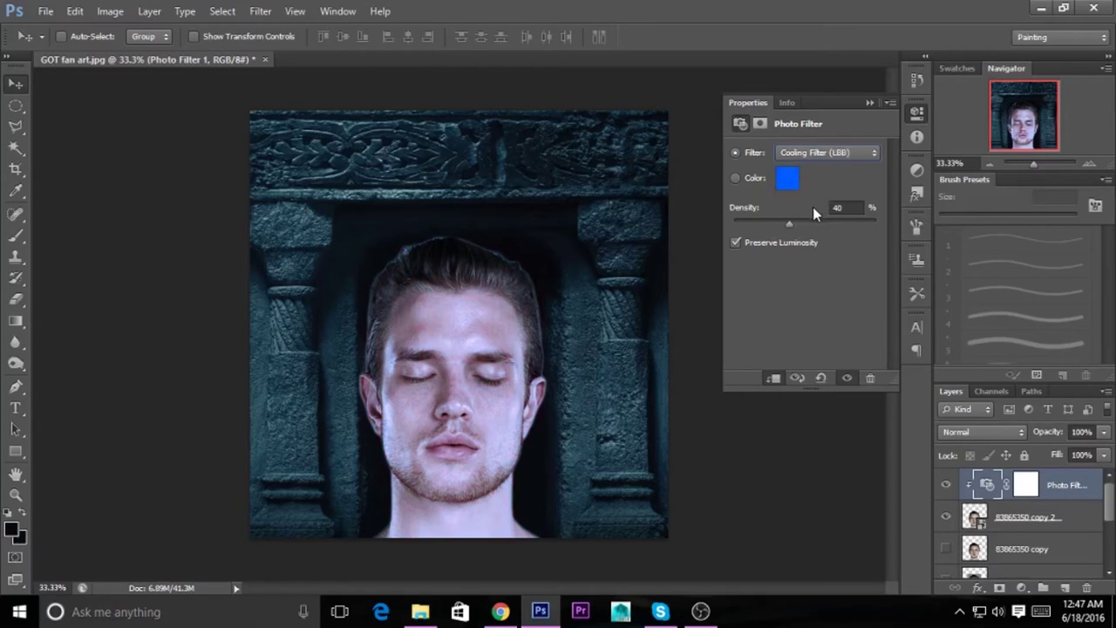
key(Down)
click(869, 103)
click(976, 520)
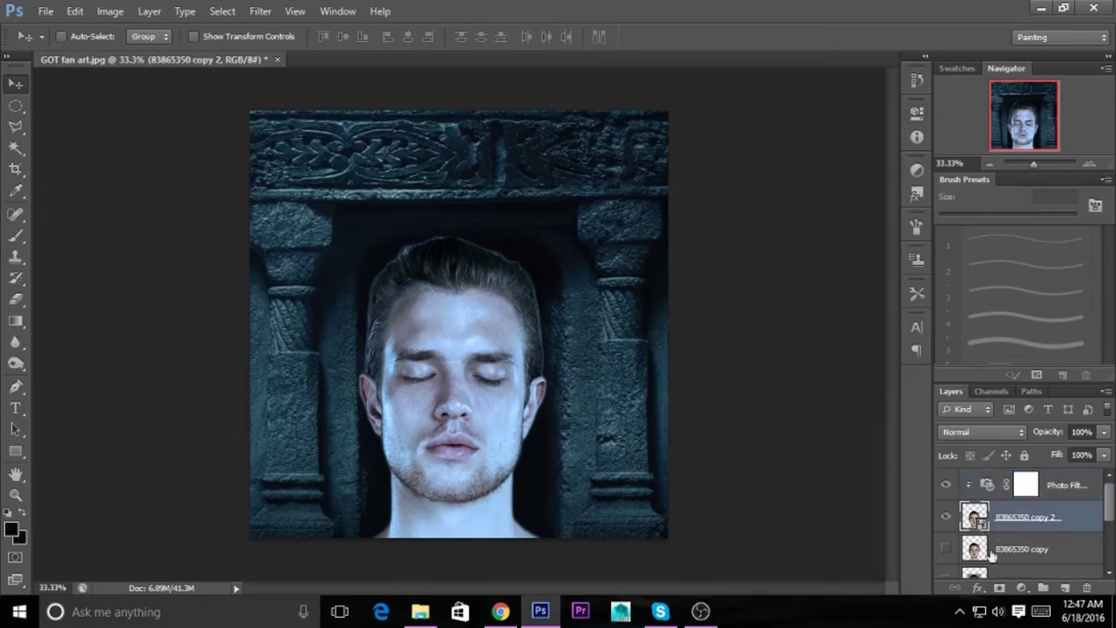
click(1022, 589)
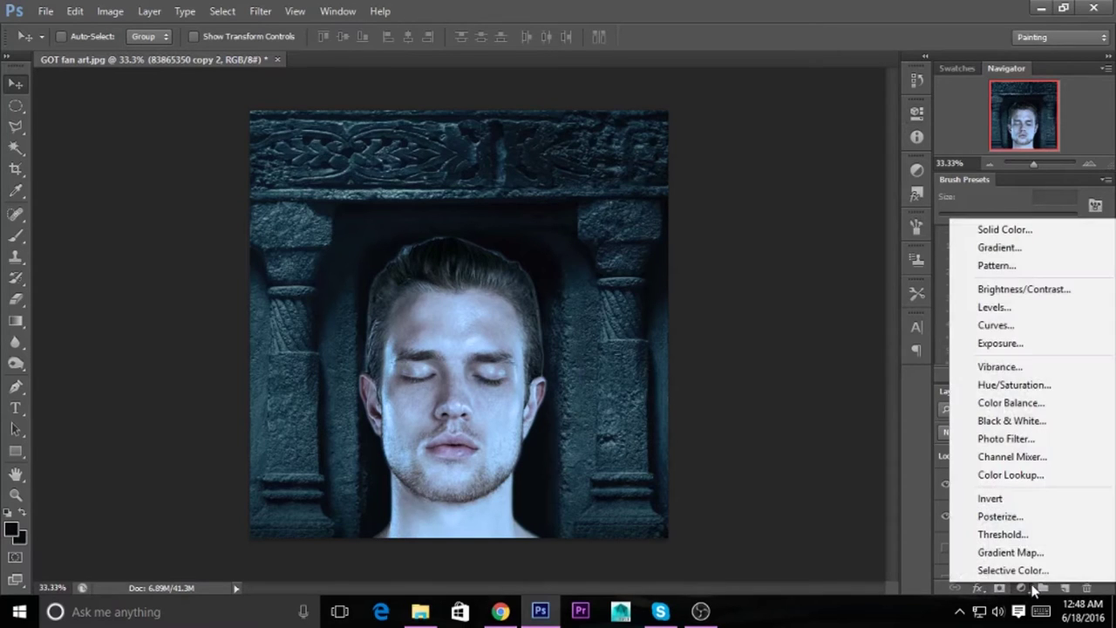
Add a Hue/Saturation adjustment layer, shifting the face's hue and darkening lightness to about -18
key(Escape)
click(946, 485)
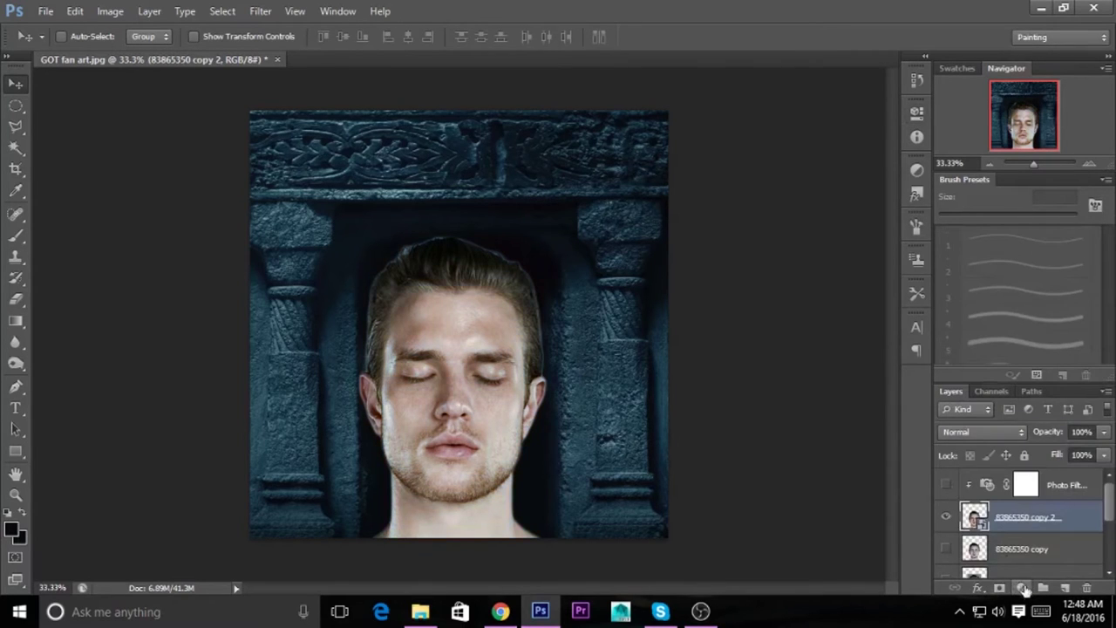
click(1022, 589)
click(1005, 389)
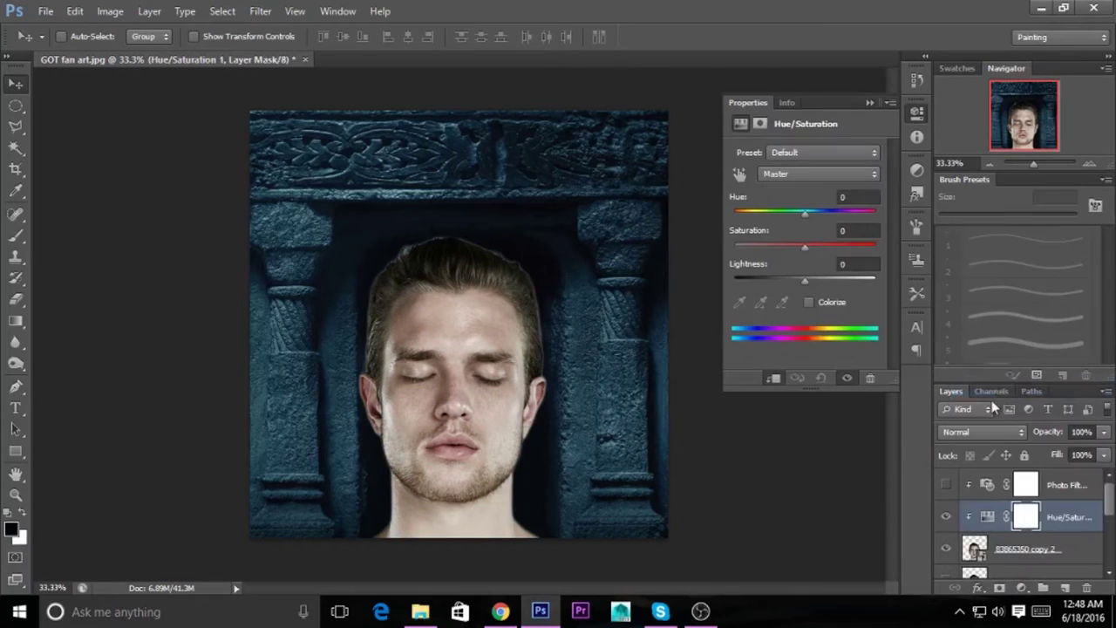
mouse_move(805, 211)
mouse_down()
mouse_move(793, 213)
mouse_move(812, 218)
mouse_move(803, 214)
mouse_move(787, 252)
mouse_move(759, 253)
mouse_up()
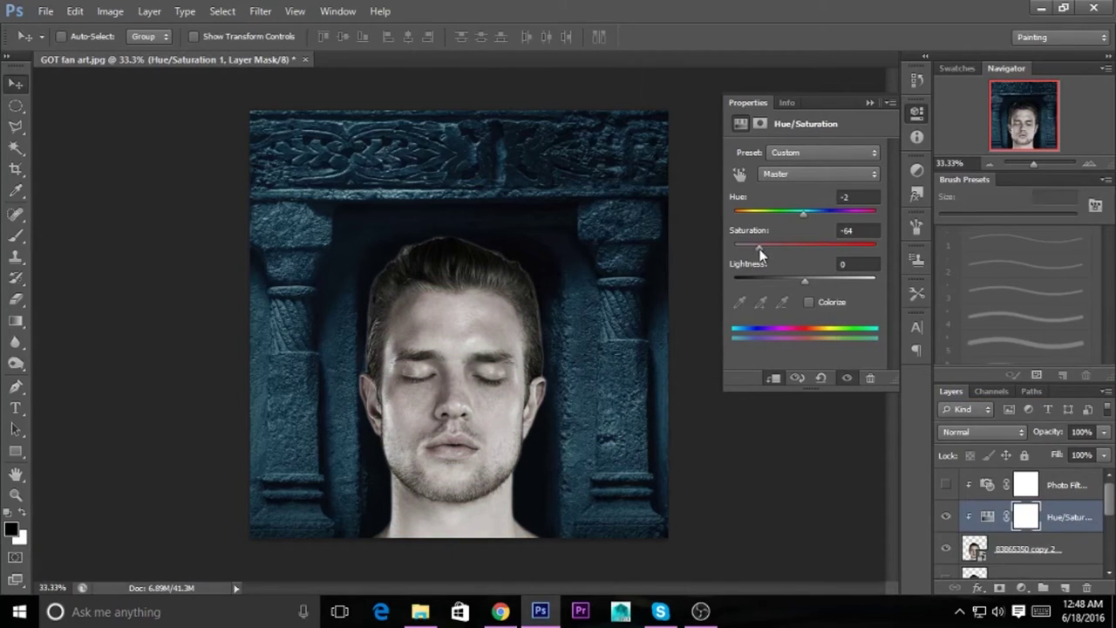
drag(806, 282, 789, 281)
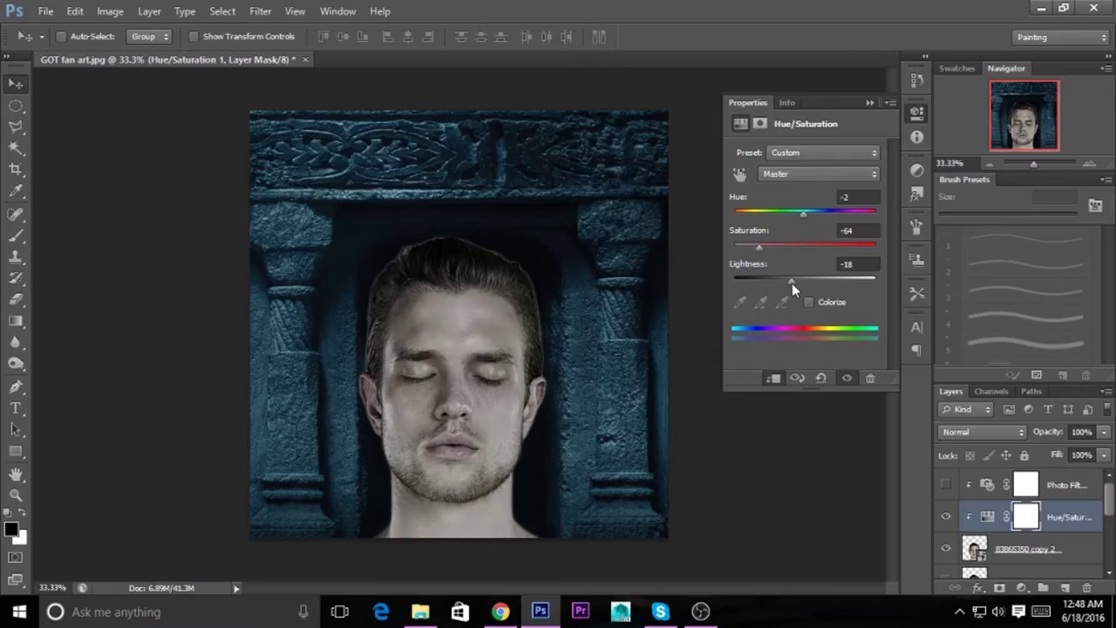
drag(811, 214, 749, 218)
click(869, 102)
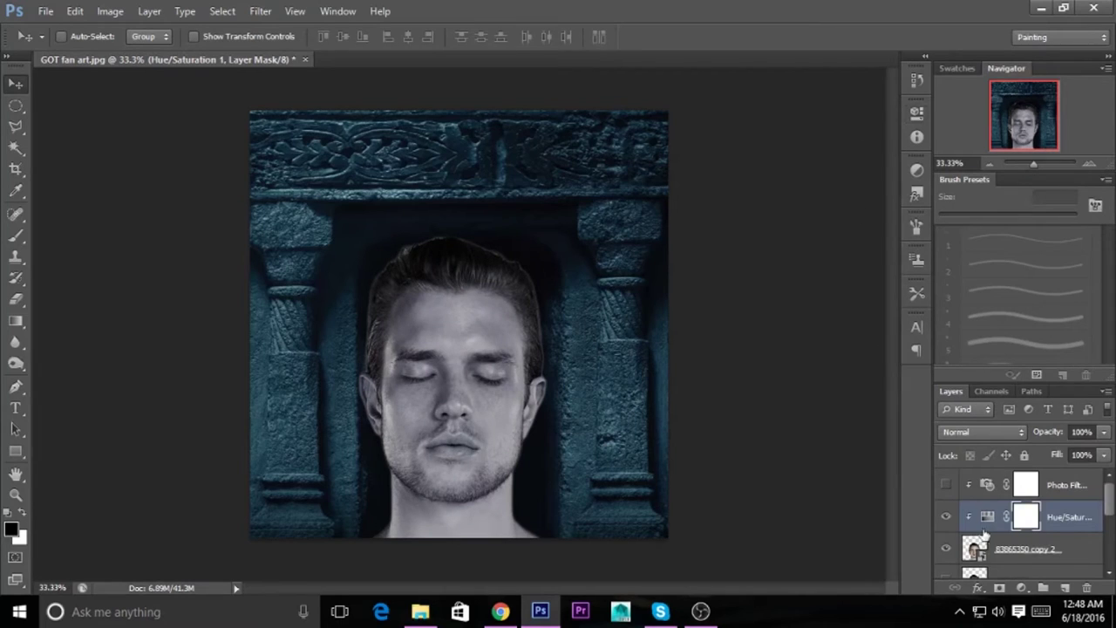
Turn the cooling Photo Filter back on and set its layer opacity to 68%
click(946, 484)
click(1060, 485)
click(1104, 432)
drag(1102, 450, 1059, 454)
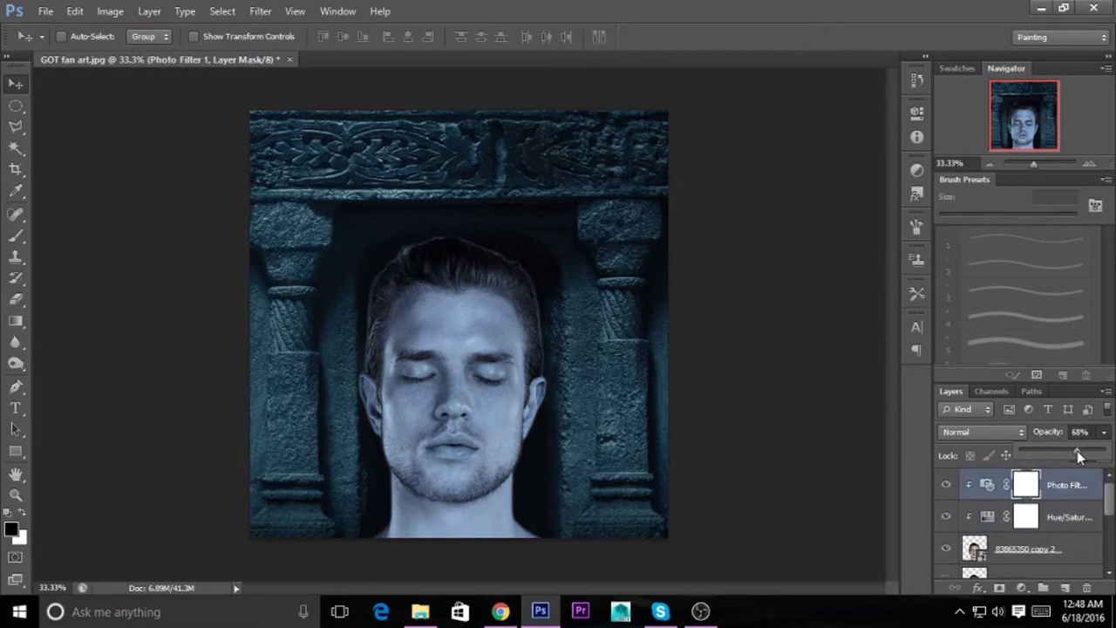
click(1104, 431)
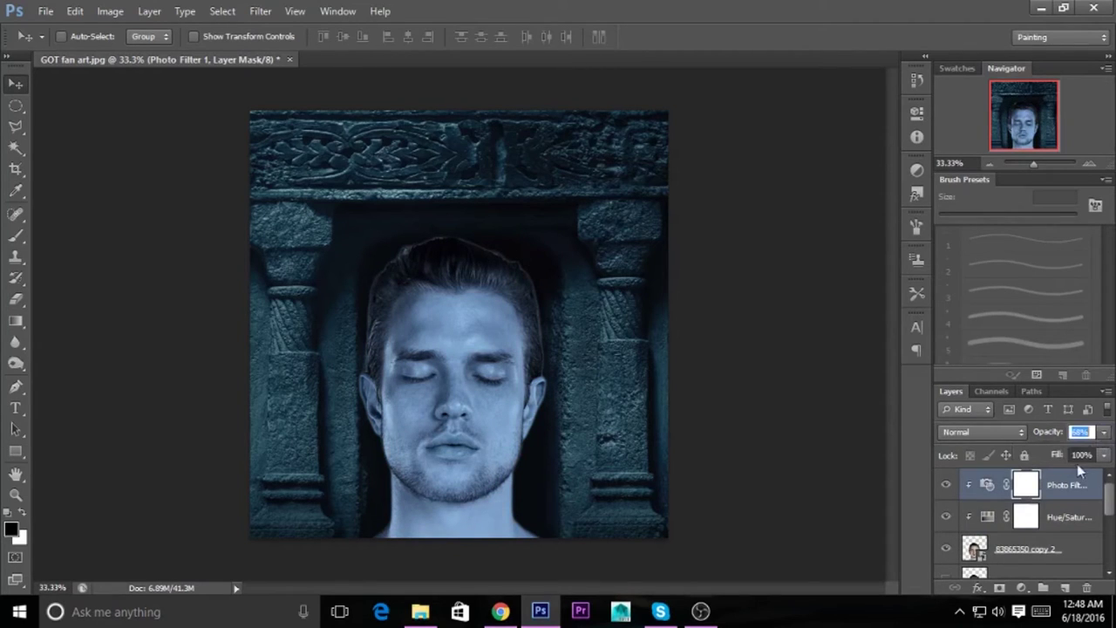
Retune Hue/Saturation to a positive hue shift with less desaturation
double_click(986, 517)
mouse_move(760, 213)
mouse_down()
mouse_move(792, 218)
mouse_move(746, 218)
mouse_move(835, 217)
mouse_move(815, 216)
mouse_up()
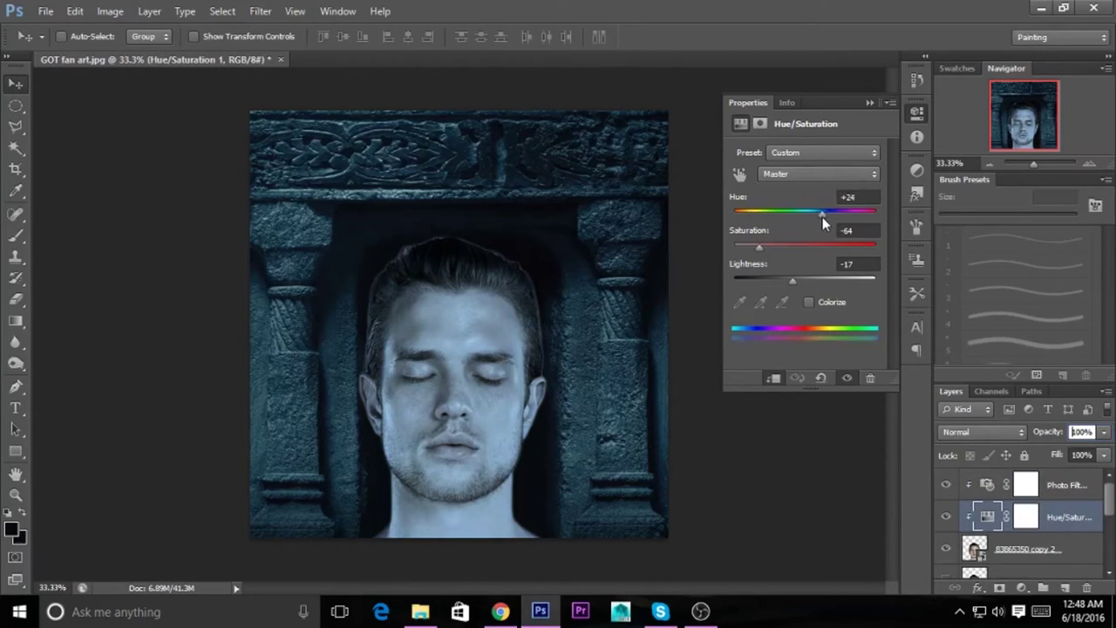
drag(816, 215, 812, 216)
mouse_move(811, 214)
mouse_down()
mouse_move(869, 213)
mouse_move(854, 213)
mouse_up()
mouse_move(757, 247)
mouse_down()
mouse_move(790, 248)
mouse_move(746, 249)
mouse_move(754, 246)
mouse_up()
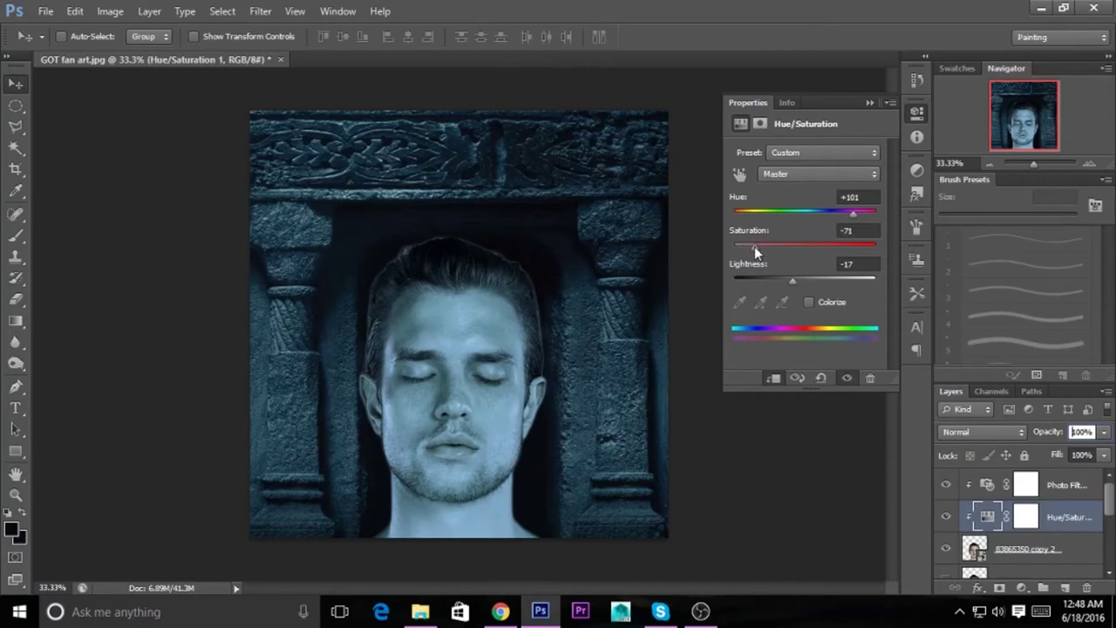
click(870, 103)
Move the face lower in the doorway and select 83865350 copy 2
mouse_move(574, 404)
mouse_down()
mouse_move(450, 410)
mouse_move(453, 398)
mouse_move(455, 415)
mouse_up()
click(981, 549)
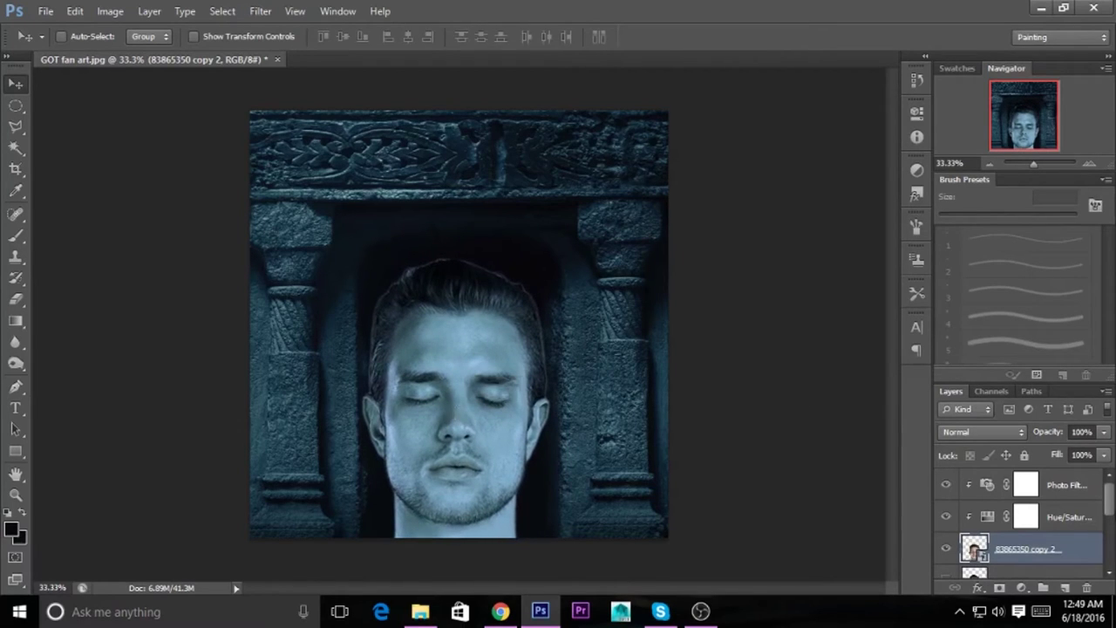
drag(1109, 503, 1109, 520)
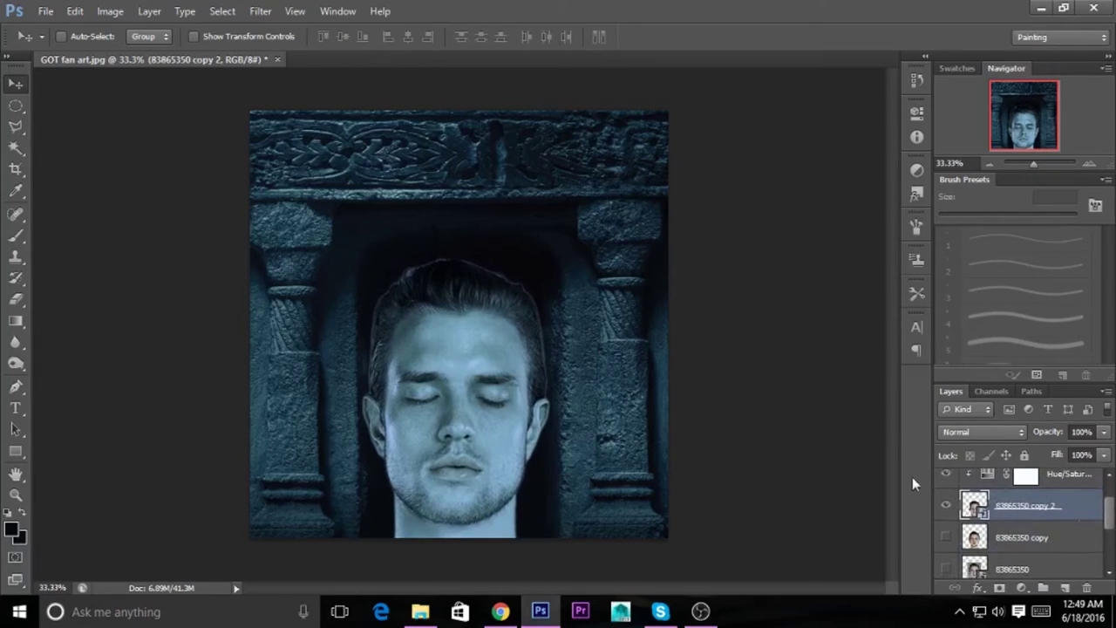
Add a layer mask to the face layer and set the Gradient tool to Radial
click(999, 588)
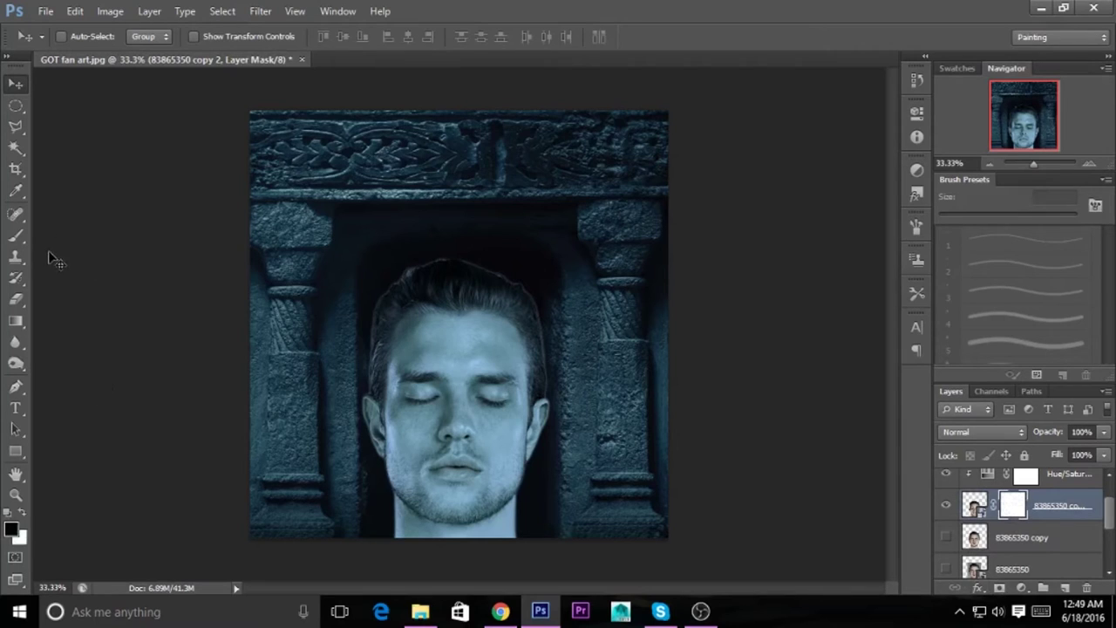
click(16, 321)
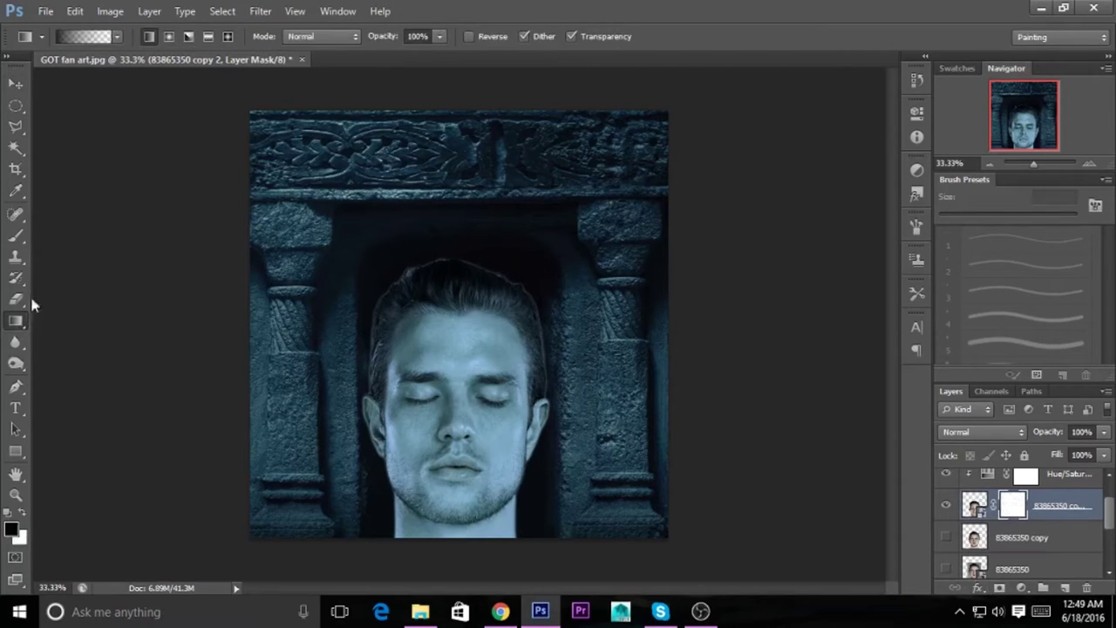
drag(464, 403, 610, 409)
key(ctrl+z)
click(169, 36)
drag(455, 417, 601, 407)
key(ctrl+z)
Edit the gradient to run from transparent on the left to black on the right
click(116, 37)
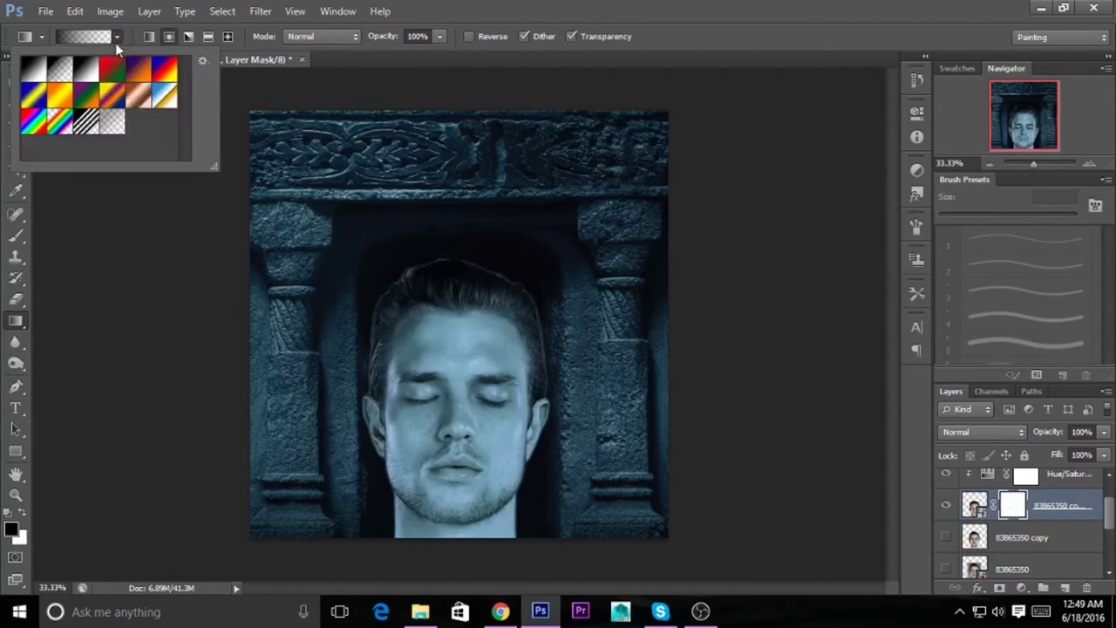
double_click(63, 74)
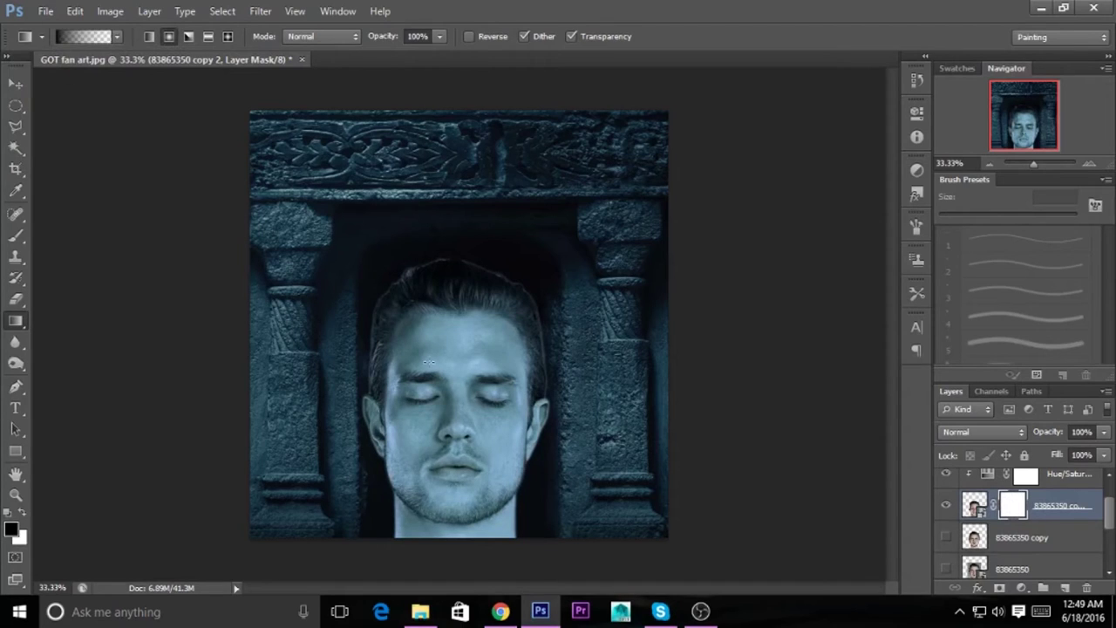
key(x)
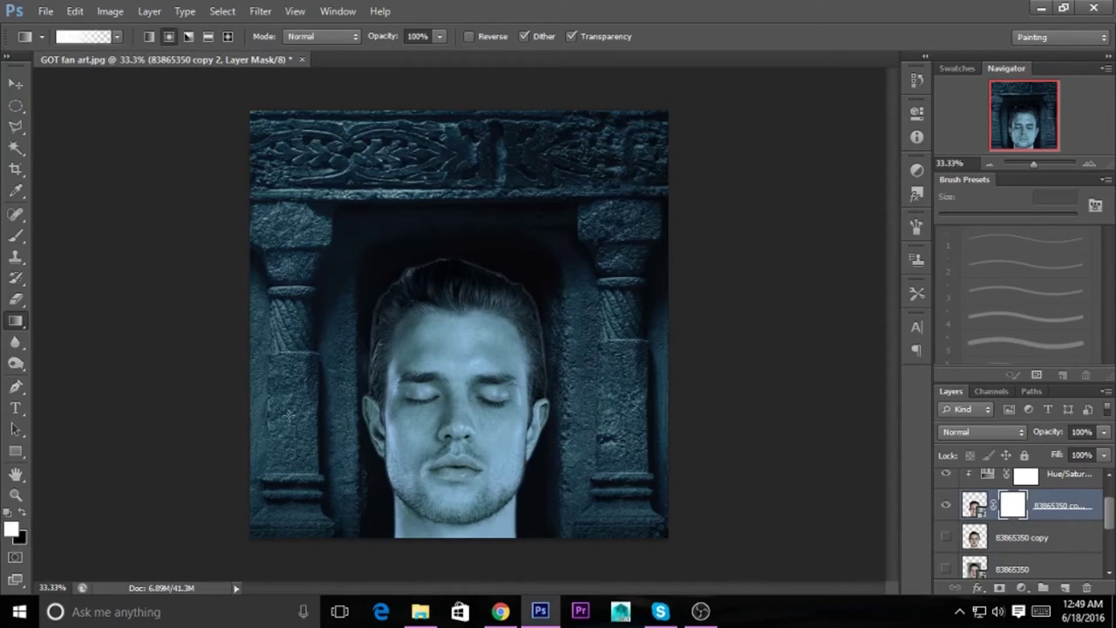
key(x)
click(87, 37)
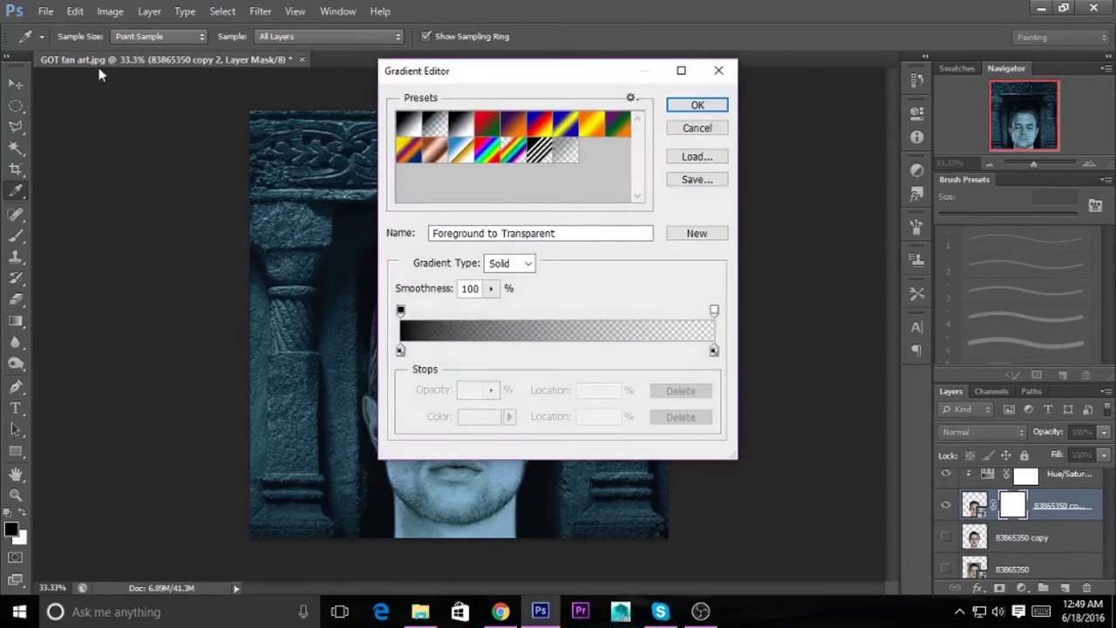
drag(406, 311, 636, 311)
drag(713, 311, 400, 311)
drag(638, 312, 713, 312)
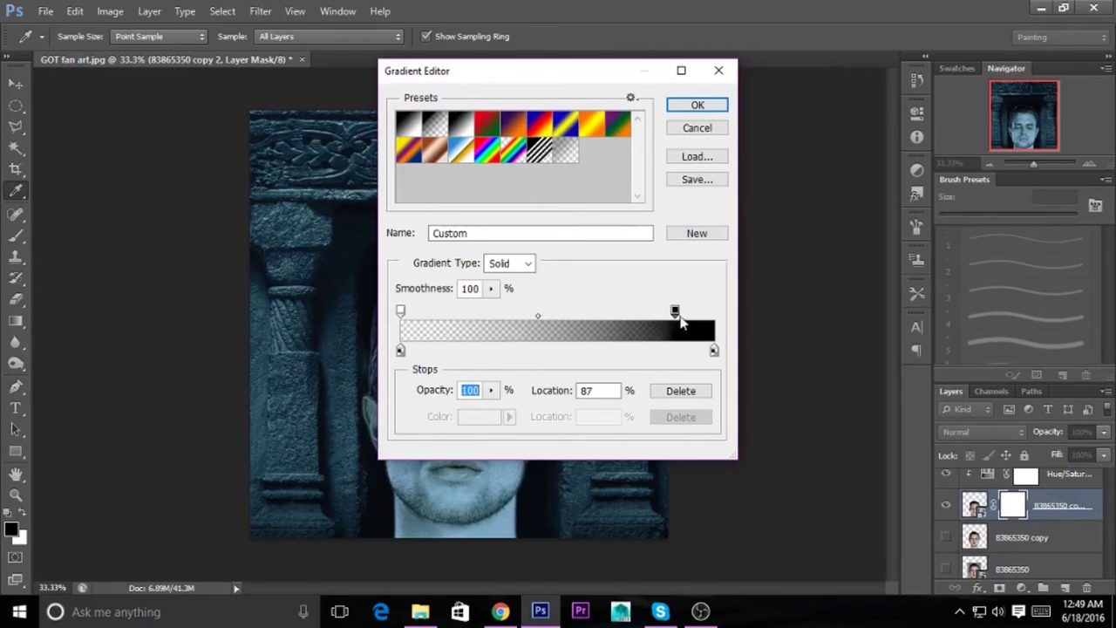
click(401, 312)
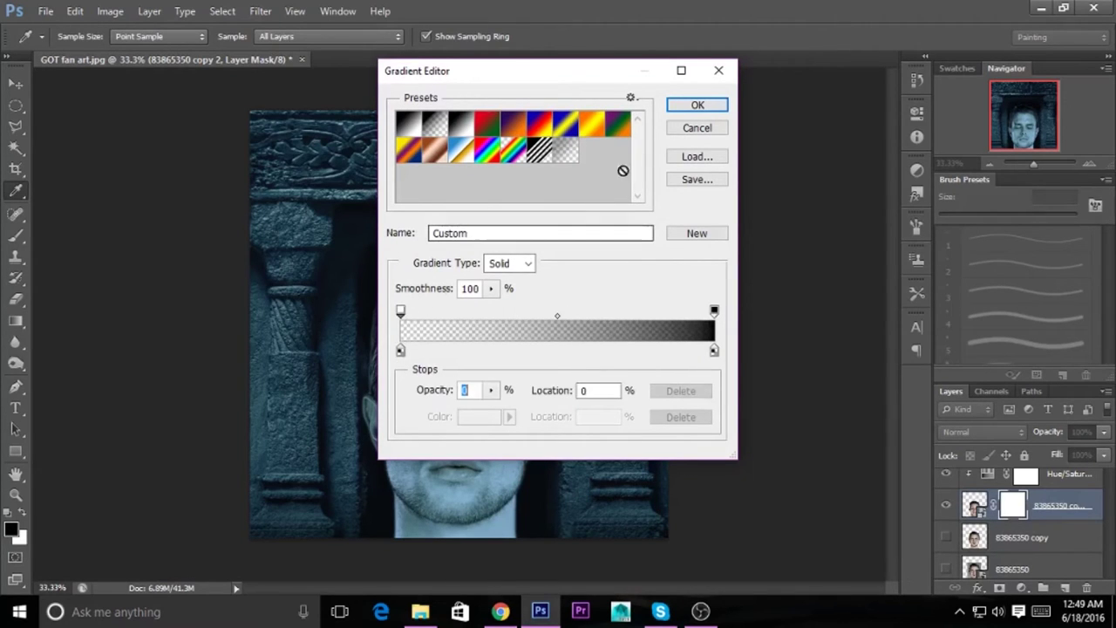
click(697, 105)
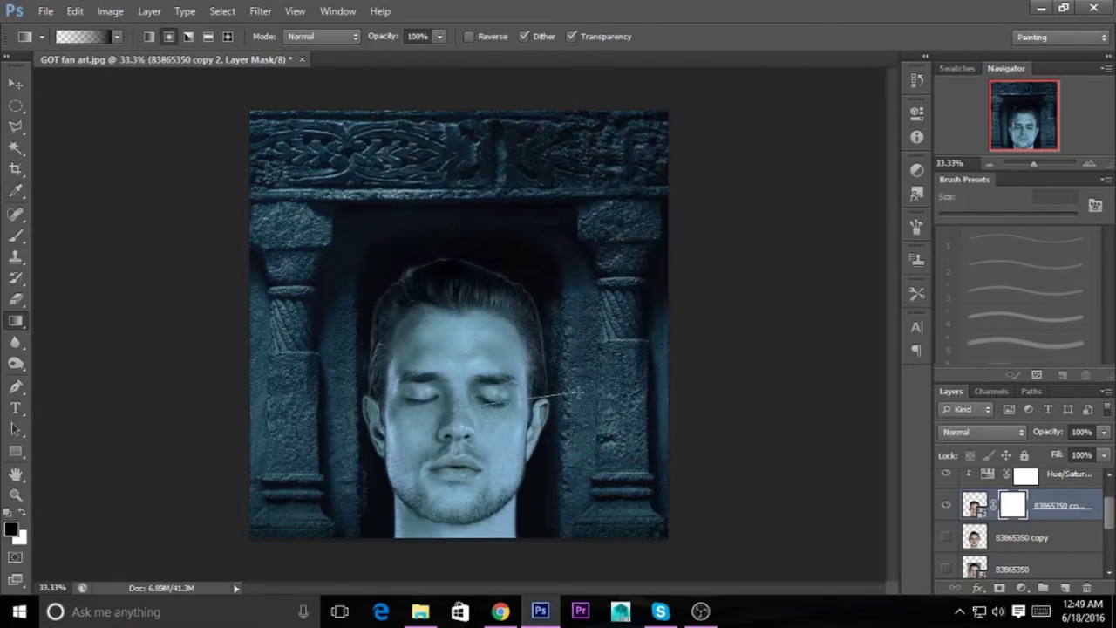
Test a radial fade on the face mask, undo it, and view the GOT fan art reference
drag(454, 405, 591, 396)
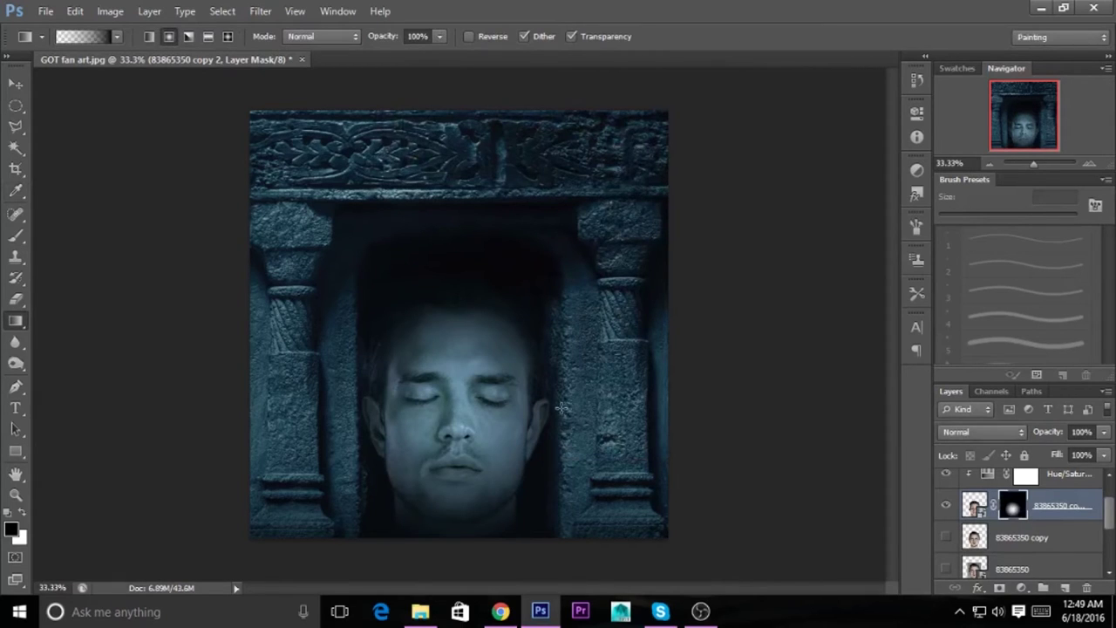
key(ctrl+z)
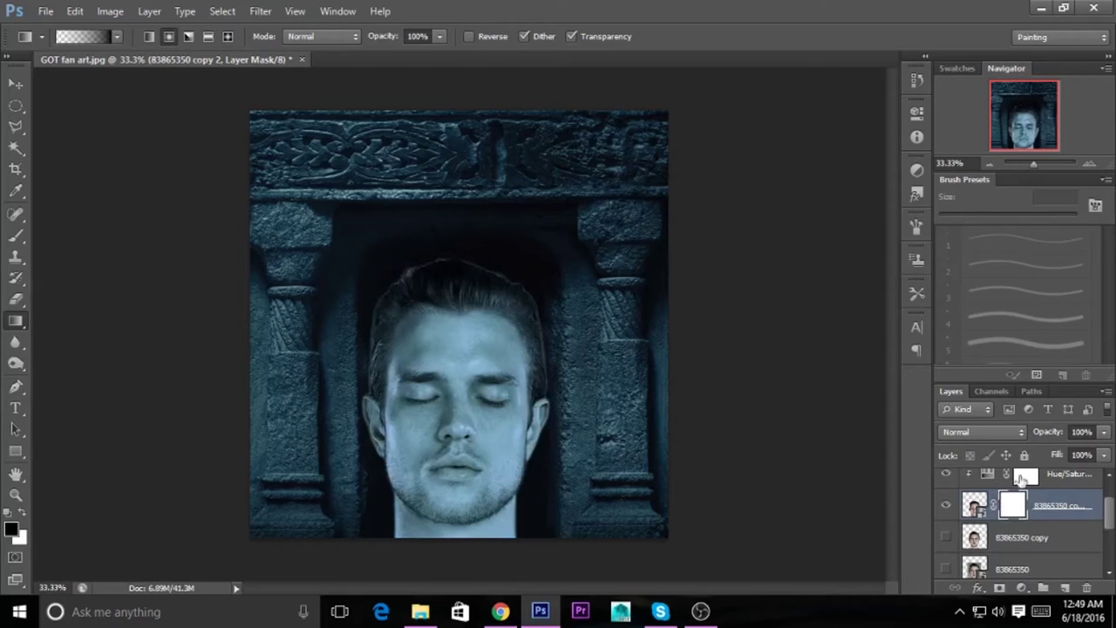
click(419, 611)
double_click(362, 118)
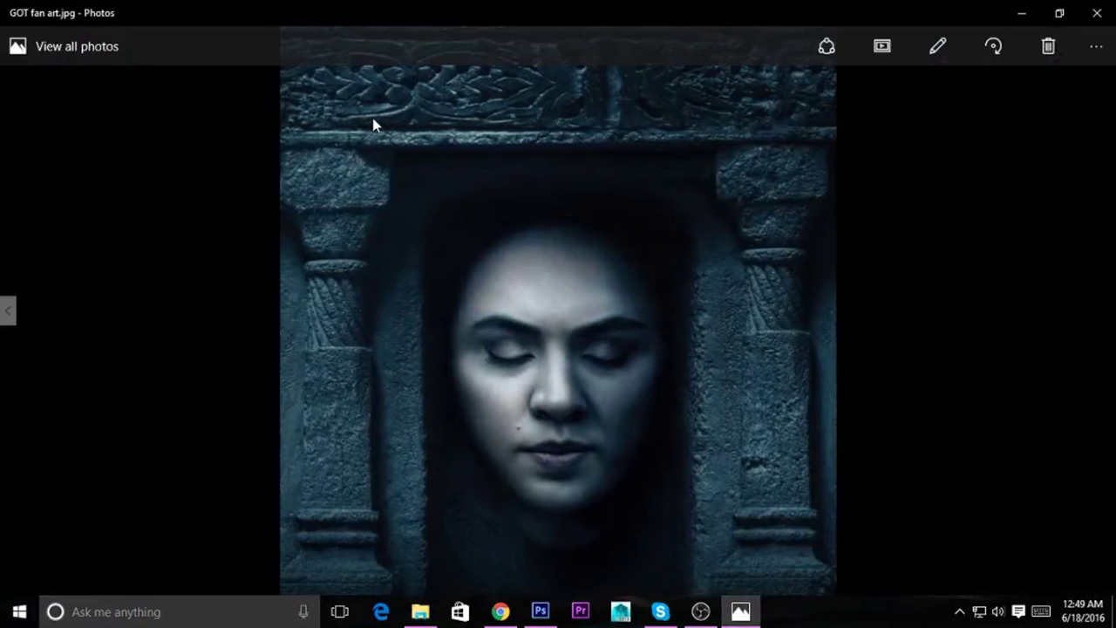
click(1022, 13)
click(541, 611)
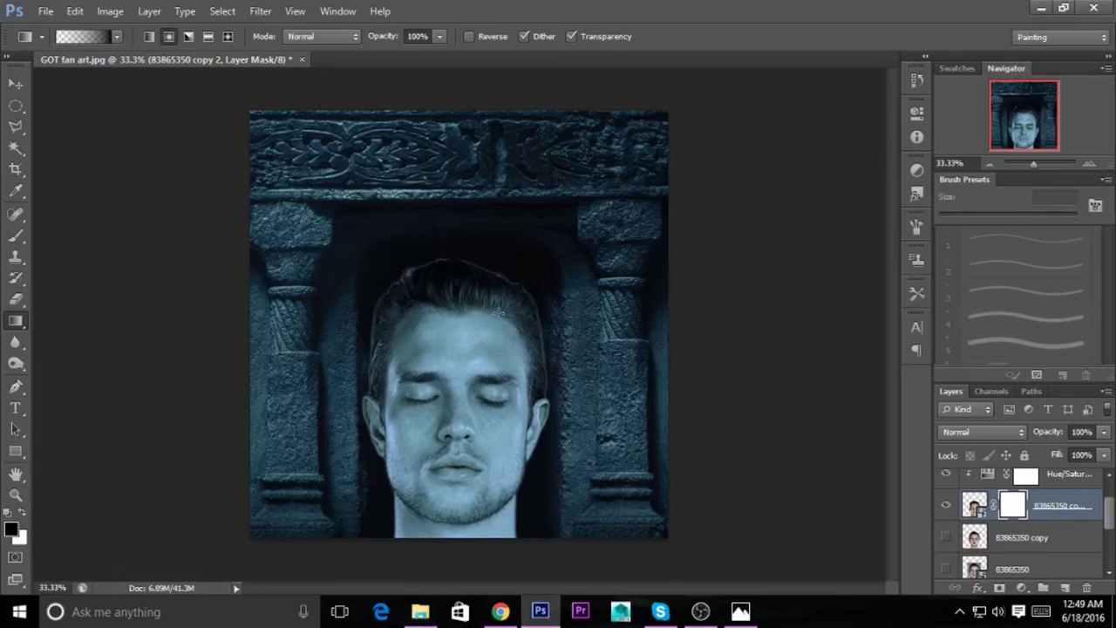
Draw radial gradients on the face mask to fade the head's edges into darkness
drag(456, 238, 498, 346)
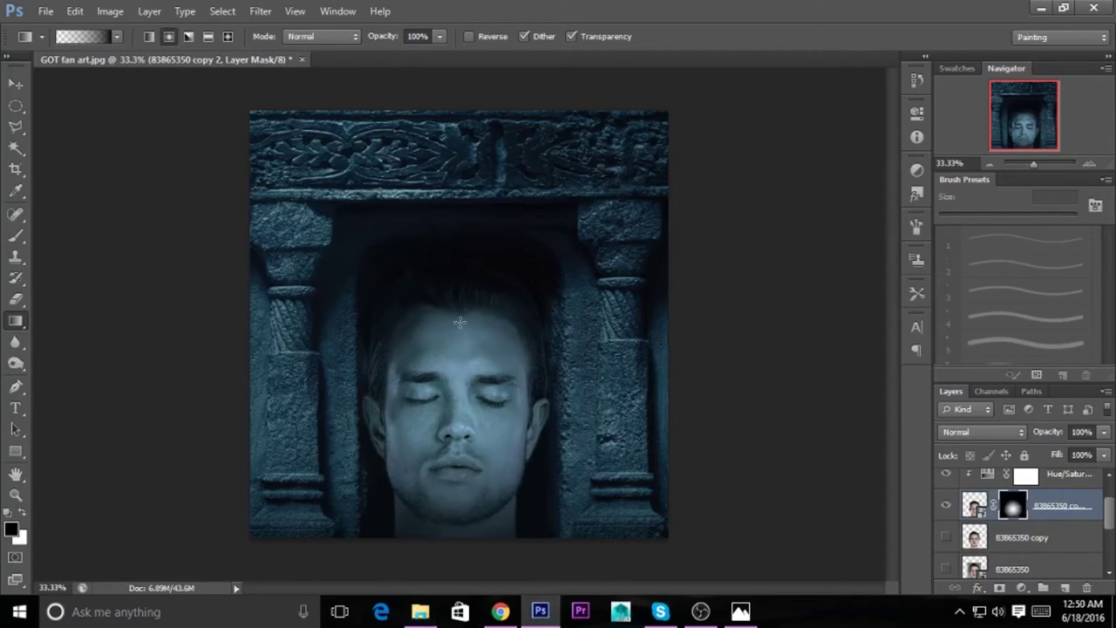
drag(462, 342, 470, 195)
drag(469, 319, 481, 349)
mouse_move(455, 512)
mouse_down()
mouse_move(458, 325)
mouse_move(473, 361)
mouse_up()
drag(463, 403, 479, 302)
drag(491, 346, 450, 435)
drag(468, 295, 472, 305)
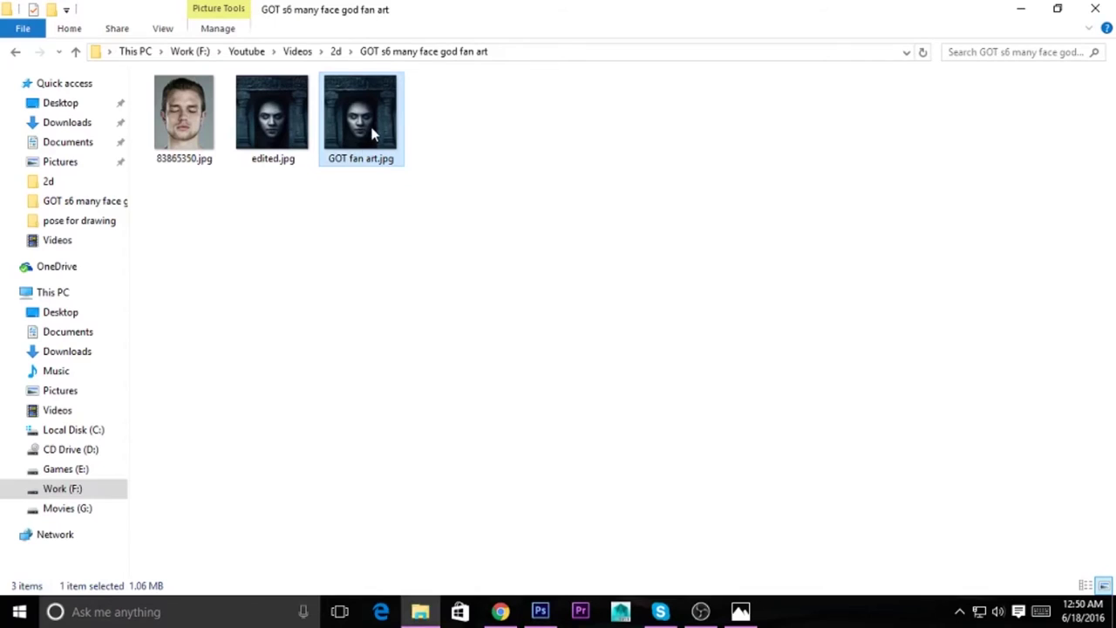
Check the GOT fan art reference, then open Lens Correction on the face layer's pixels
double_click(373, 136)
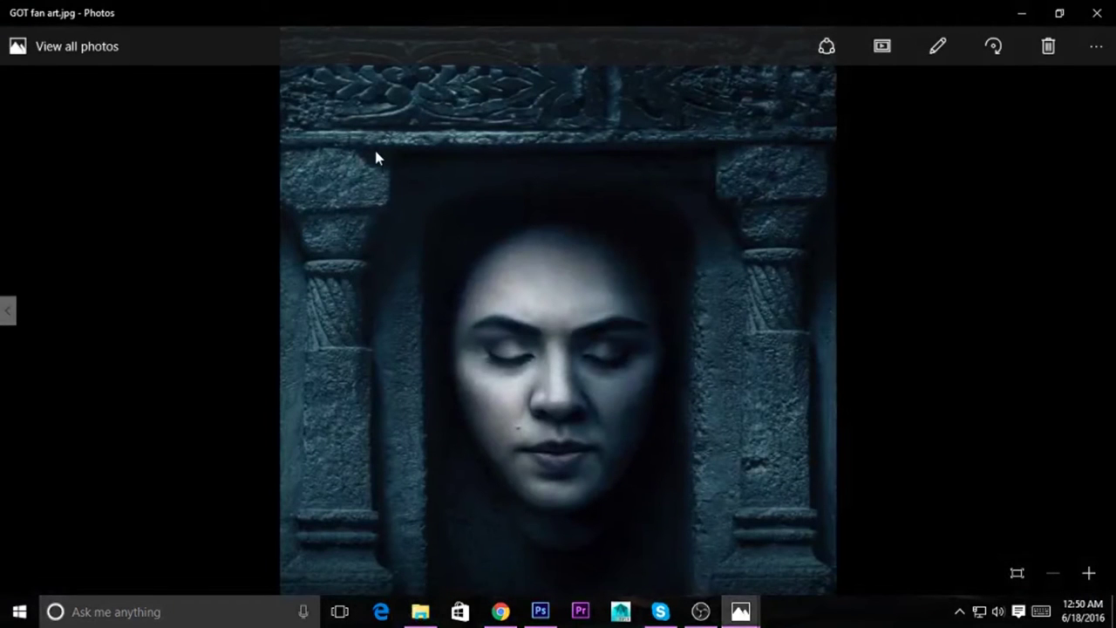
click(1021, 13)
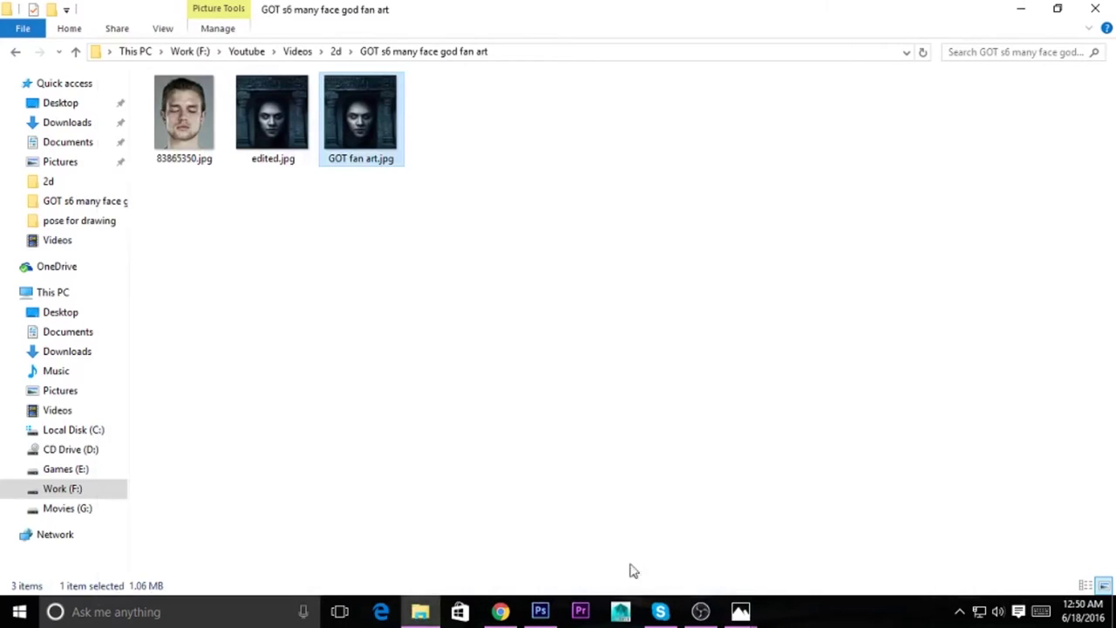
click(541, 611)
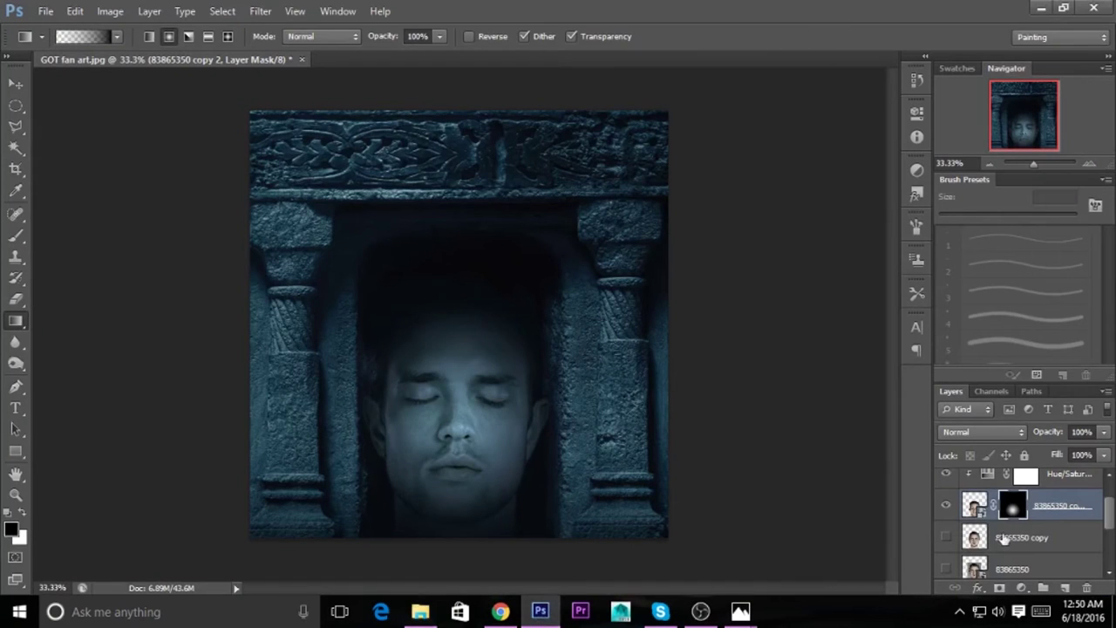
click(974, 505)
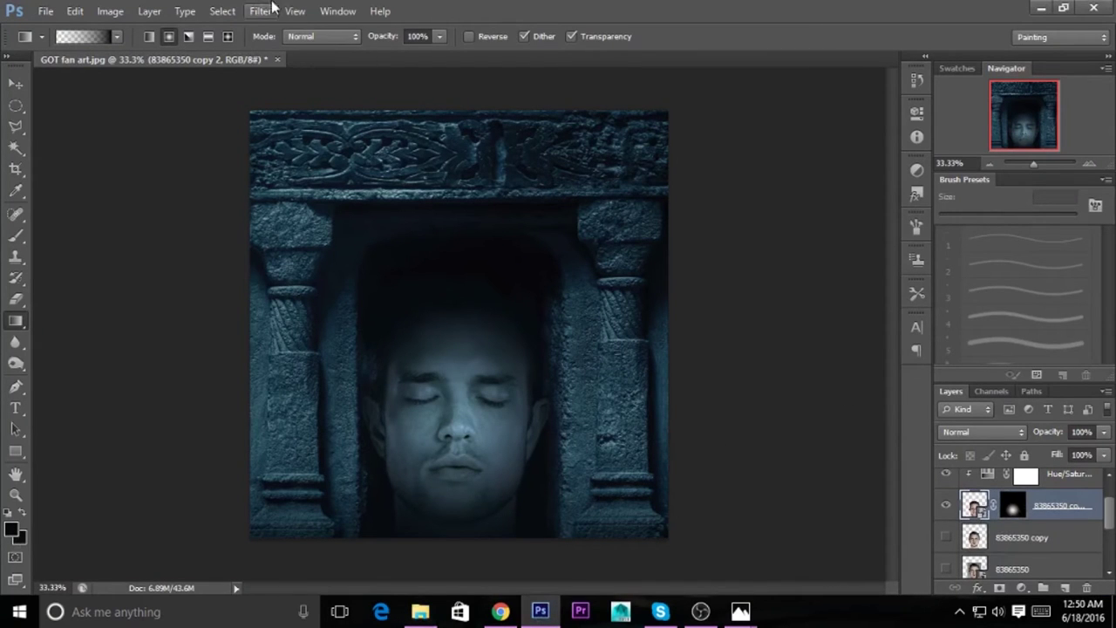
click(260, 10)
click(282, 105)
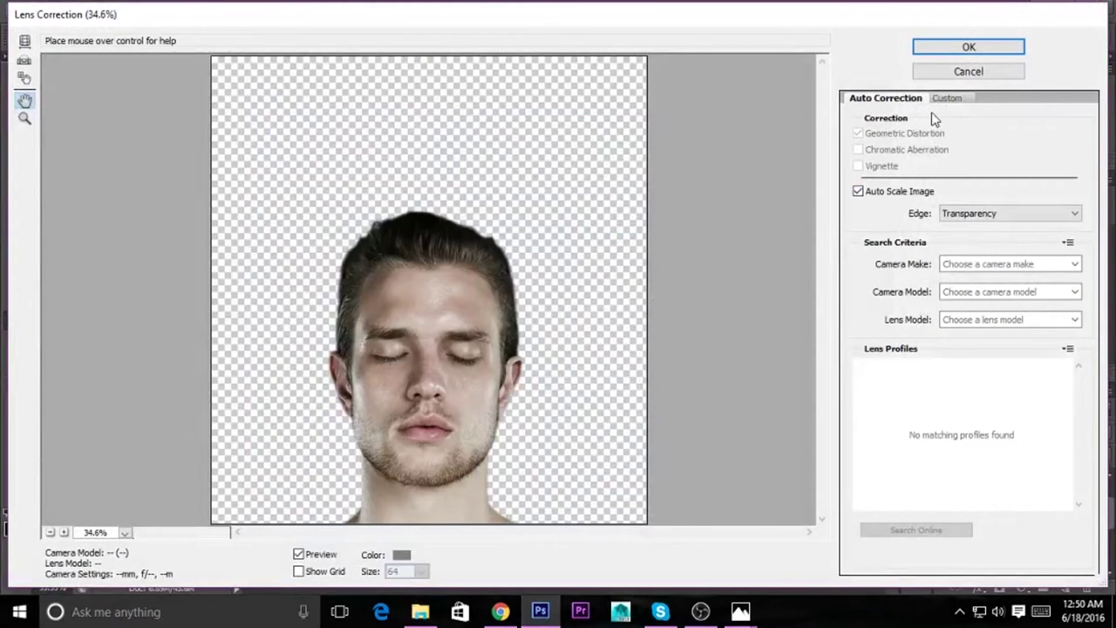
Set Remove Distortion to -15 on the Custom tab and apply the Lens Correction
click(964, 214)
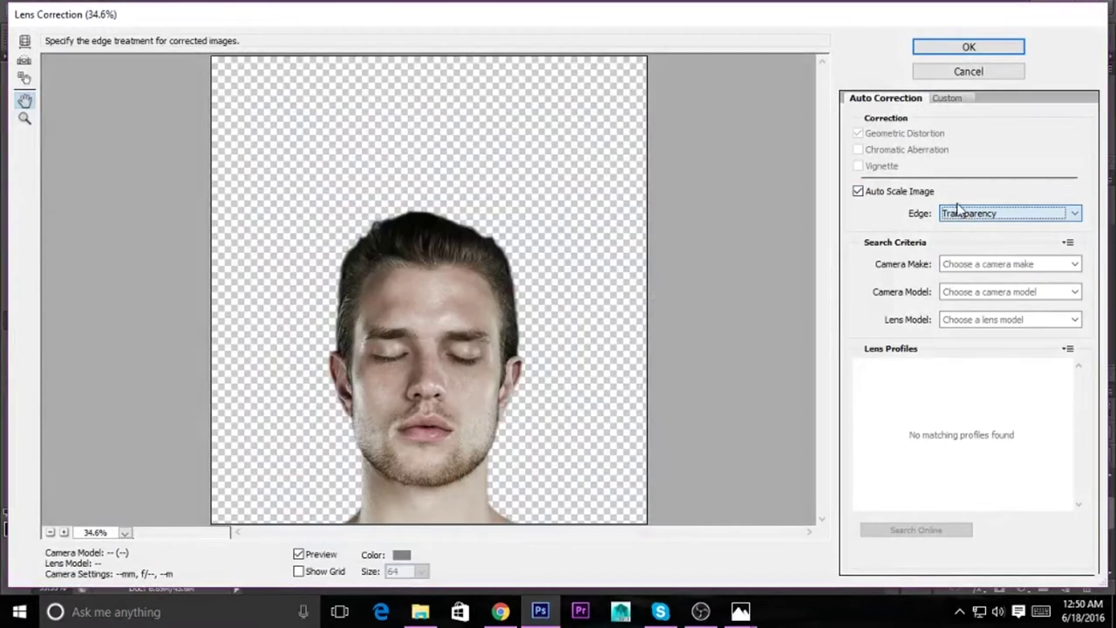
click(952, 99)
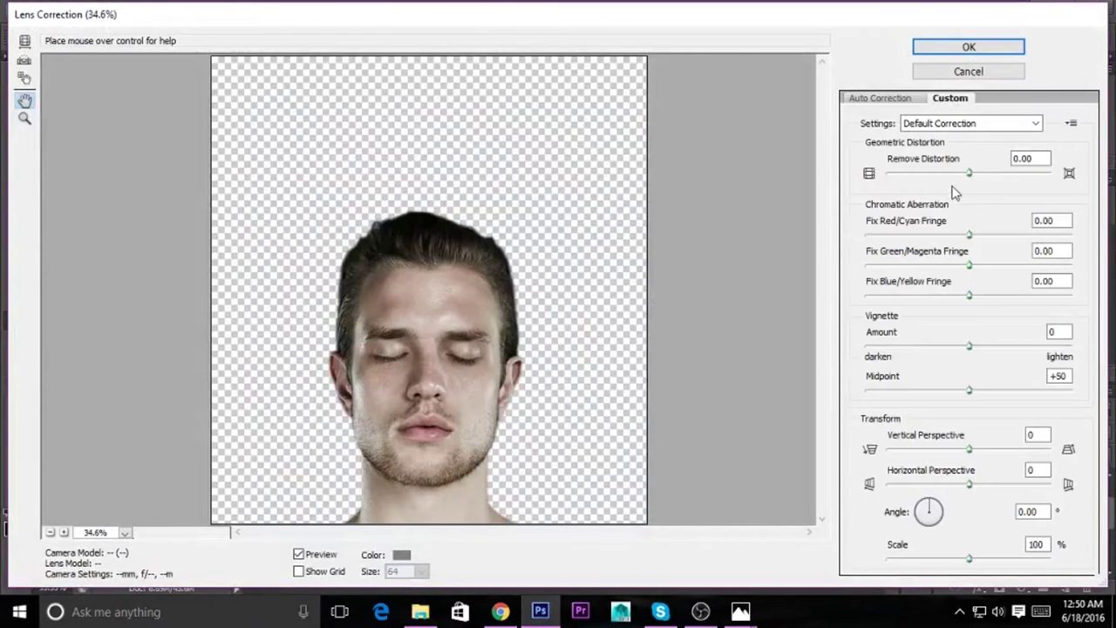
mouse_move(969, 172)
mouse_down()
mouse_move(992, 174)
mouse_move(942, 175)
mouse_move(957, 176)
mouse_up()
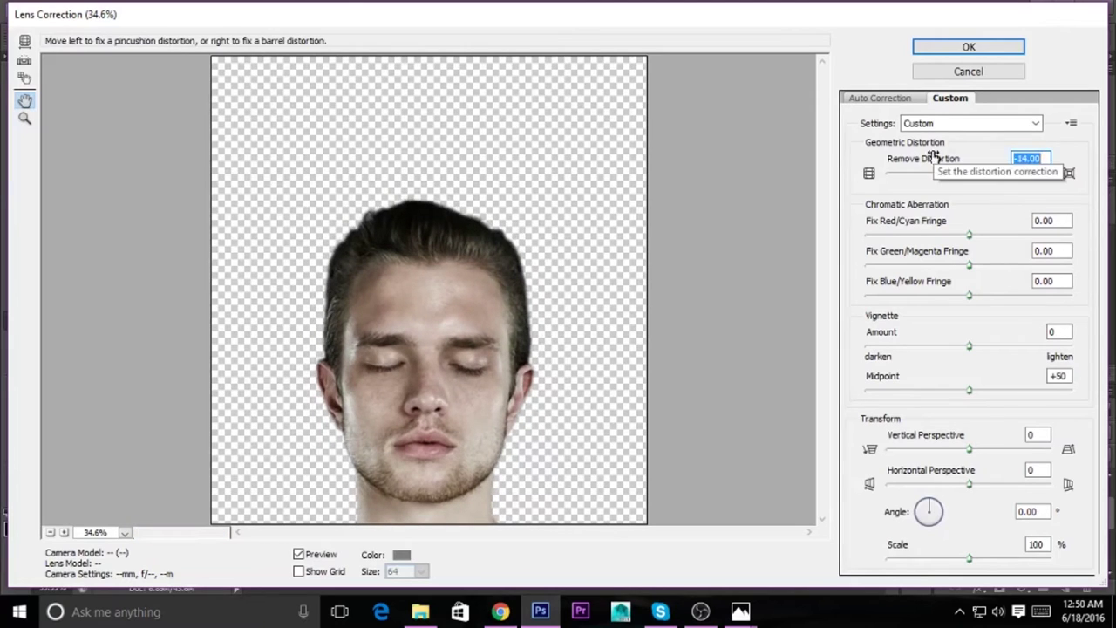
text(20)
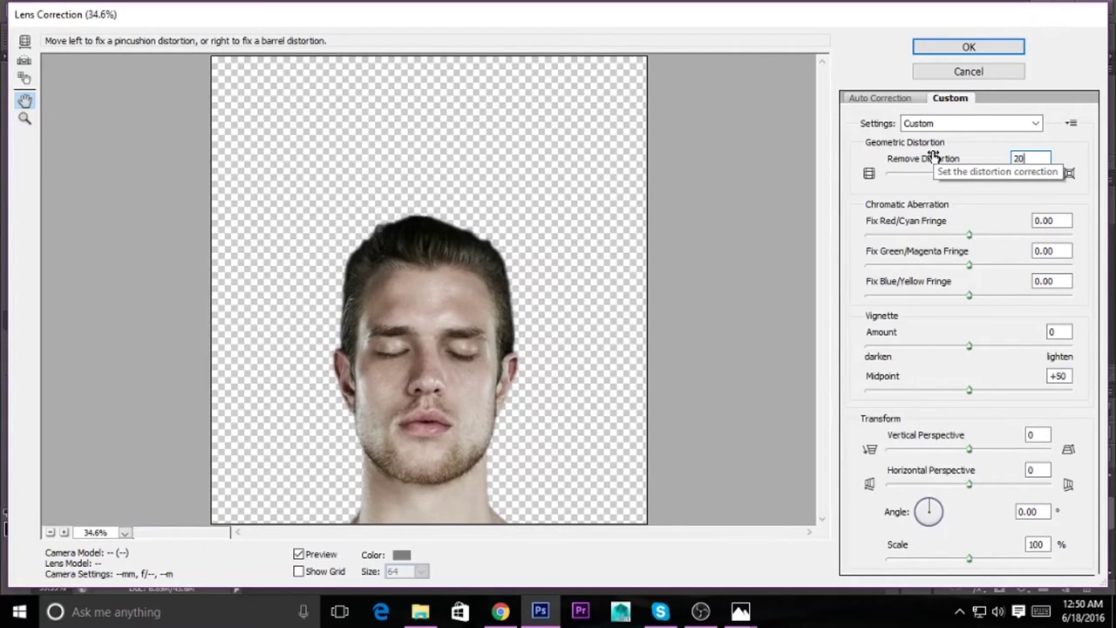
text(-20)
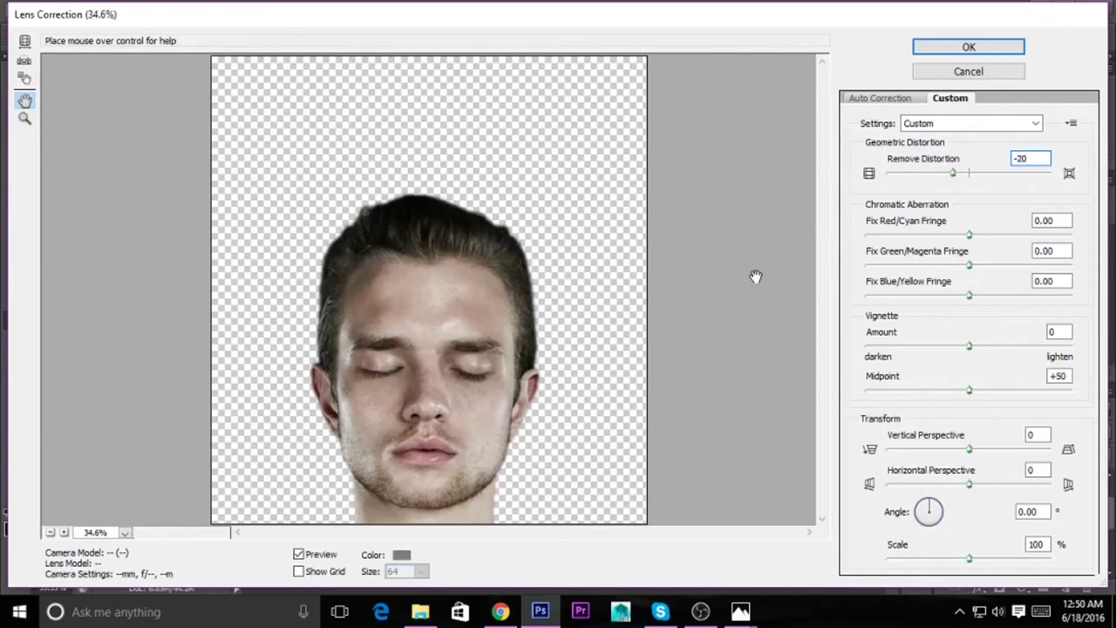
key(Delete)
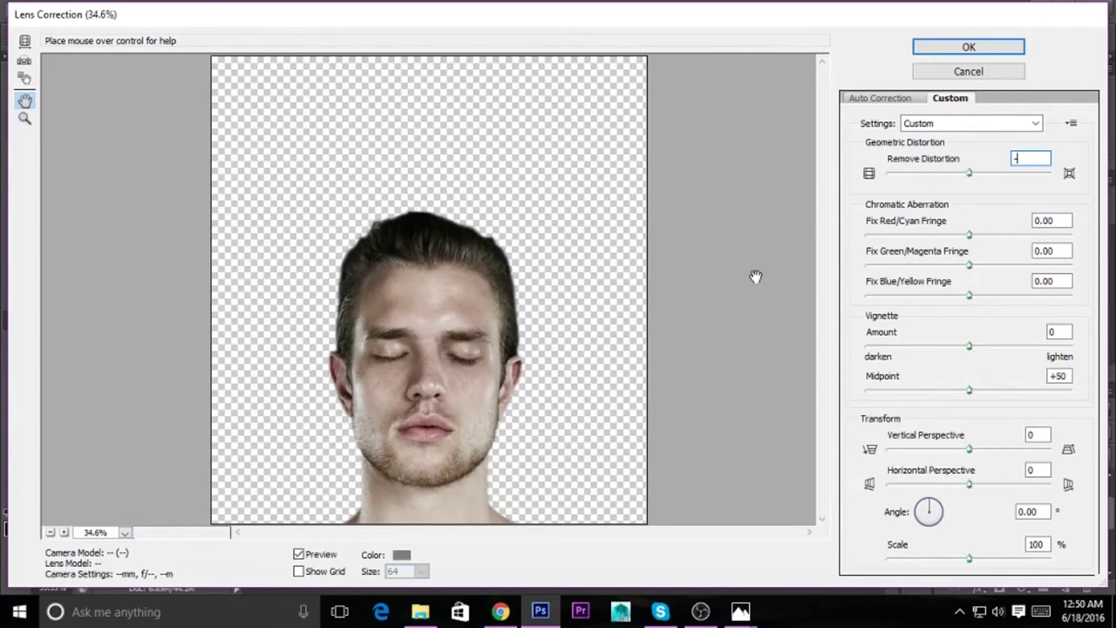
text(15)
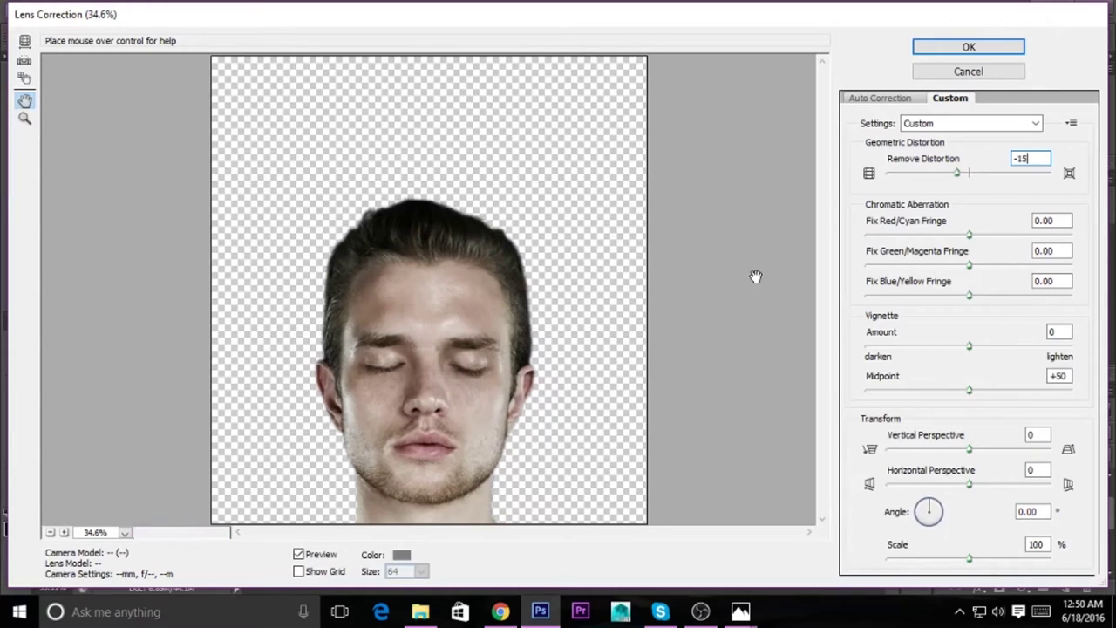
click(924, 47)
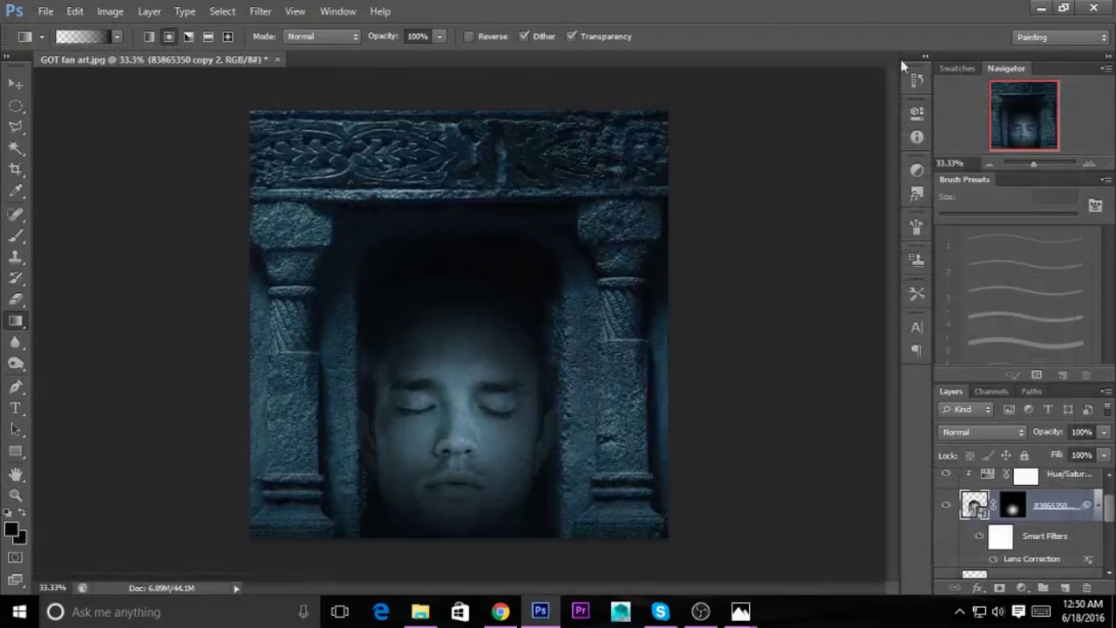
Scale the face to about 95% and shift it higher and slightly right in the doorway
click(19, 85)
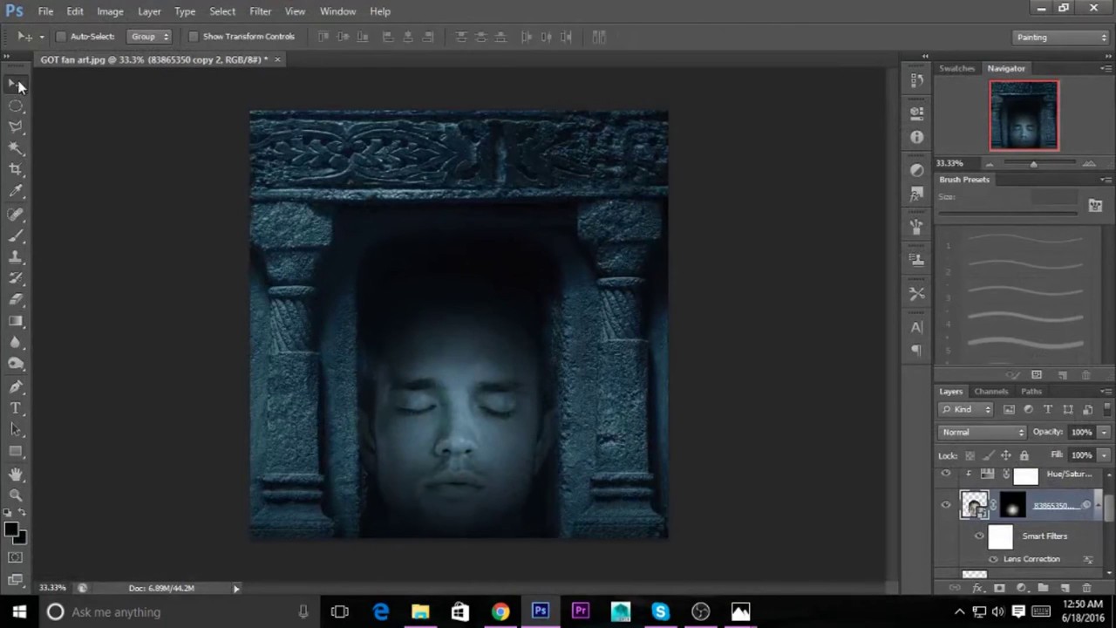
drag(428, 389, 427, 372)
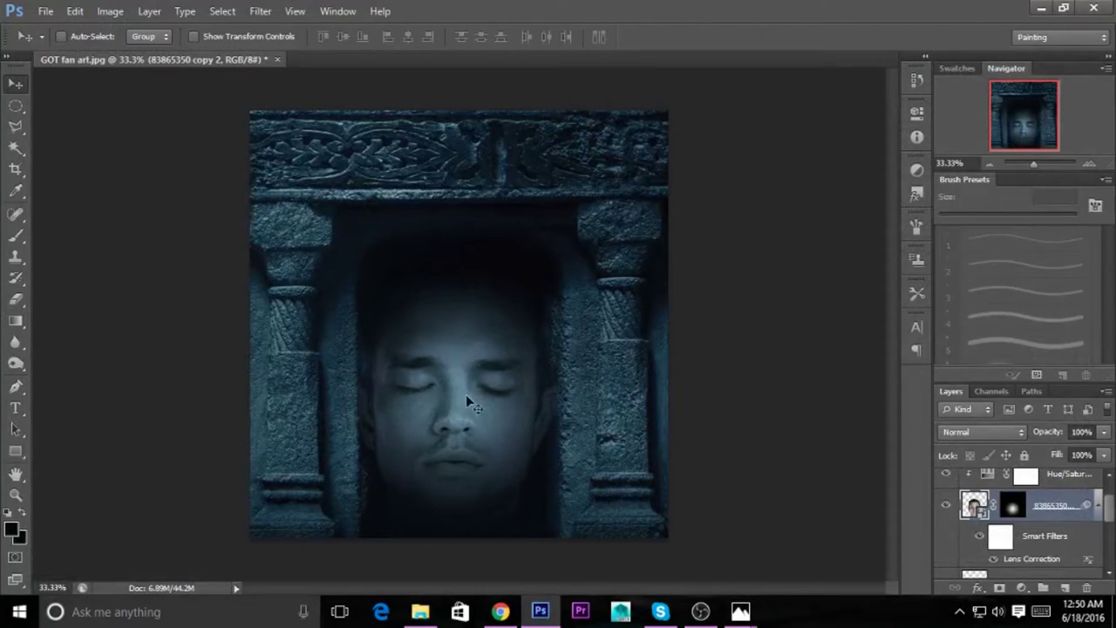
key(ctrl+t)
click(597, 261)
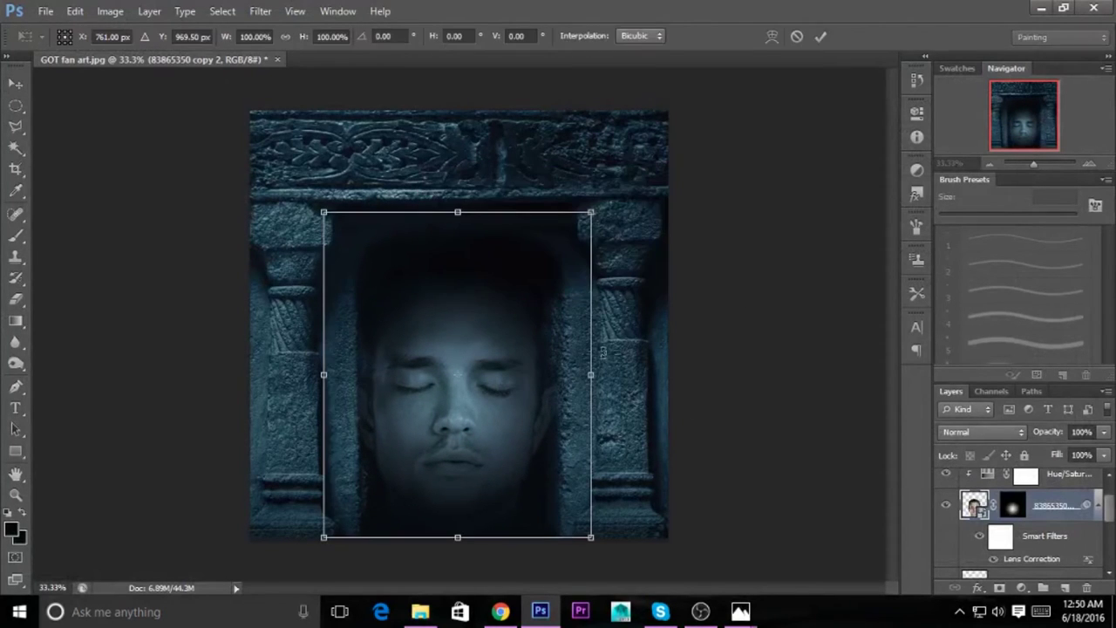
drag(593, 211, 577, 227)
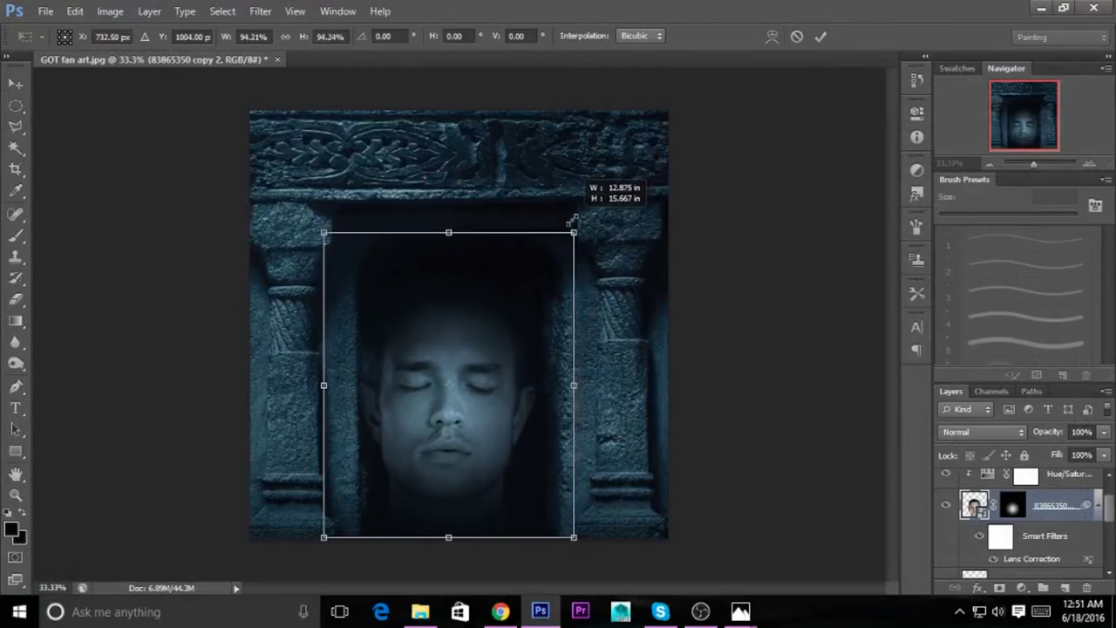
mouse_move(467, 397)
mouse_down()
mouse_move(480, 379)
mouse_move(478, 393)
mouse_up()
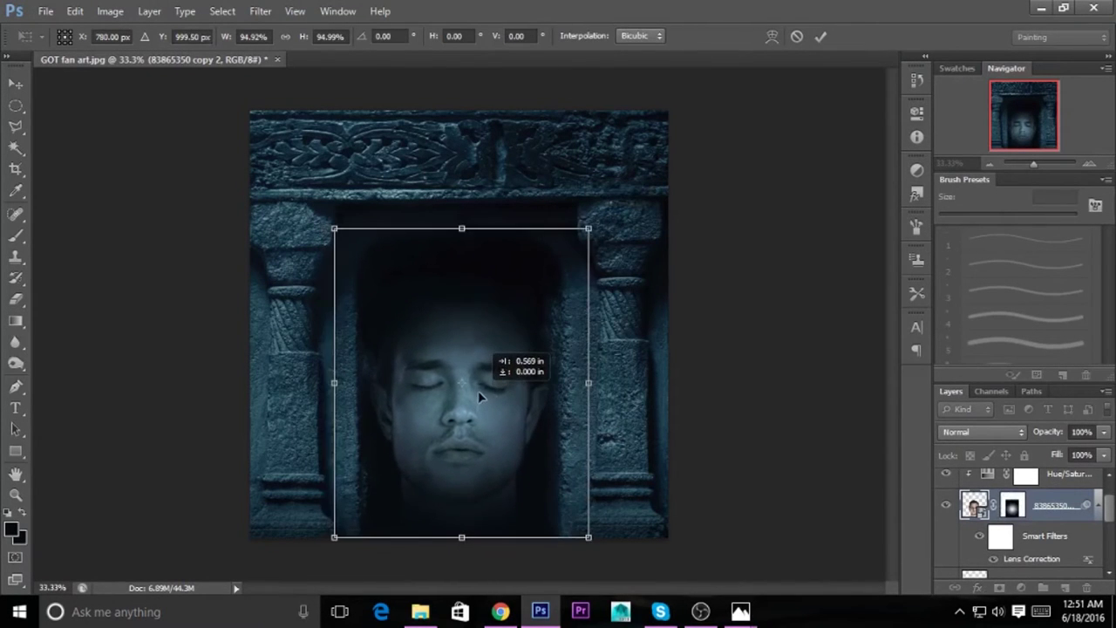
key(Return)
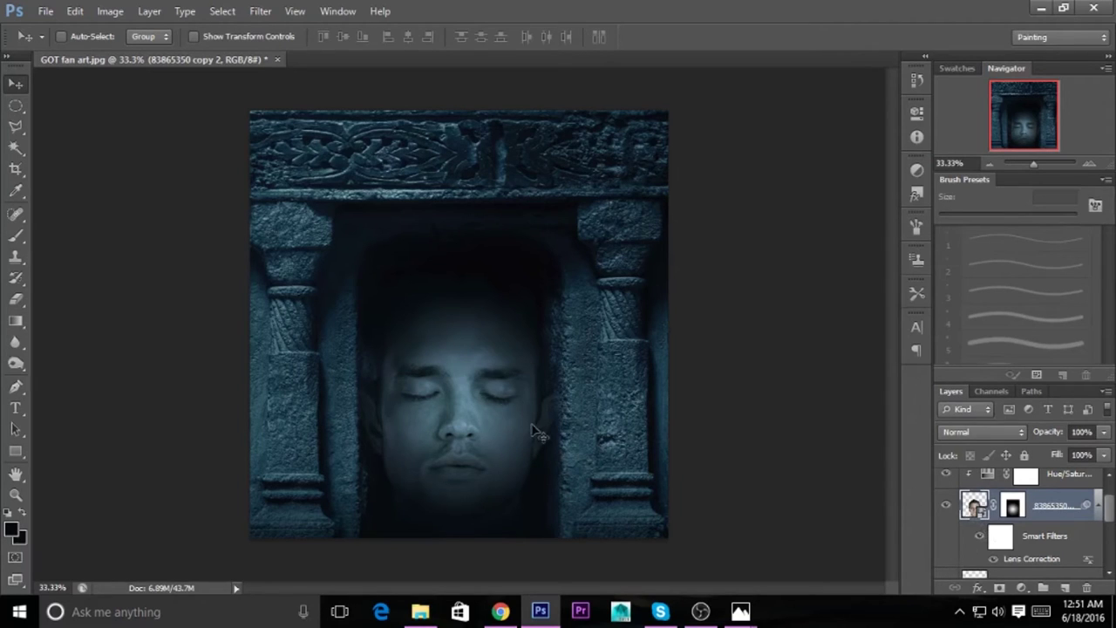
drag(484, 418, 479, 391)
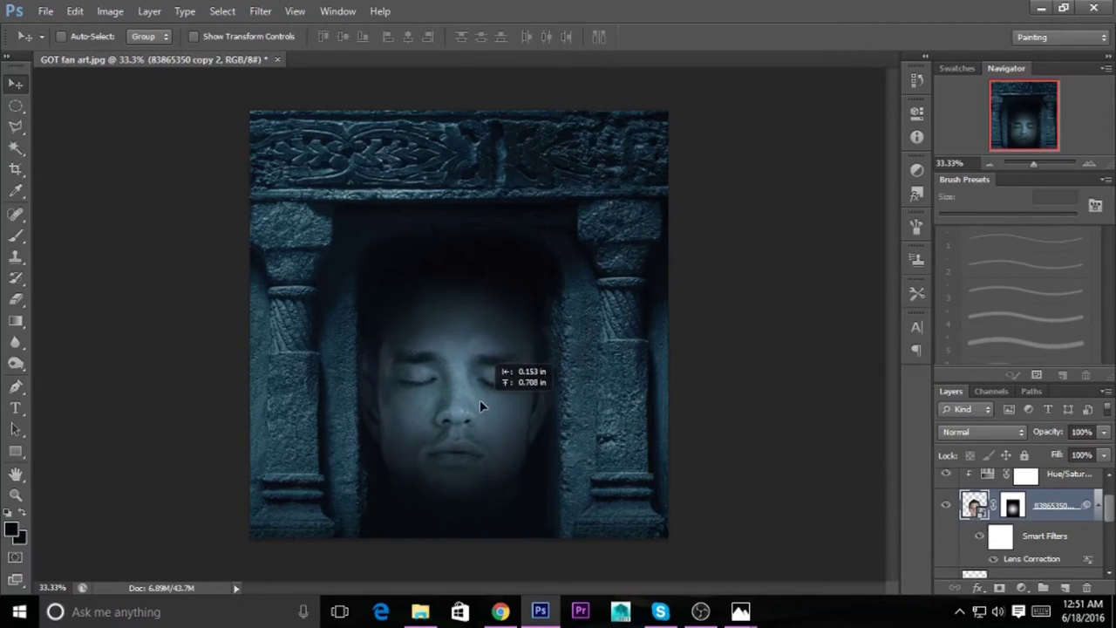
drag(478, 395, 480, 393)
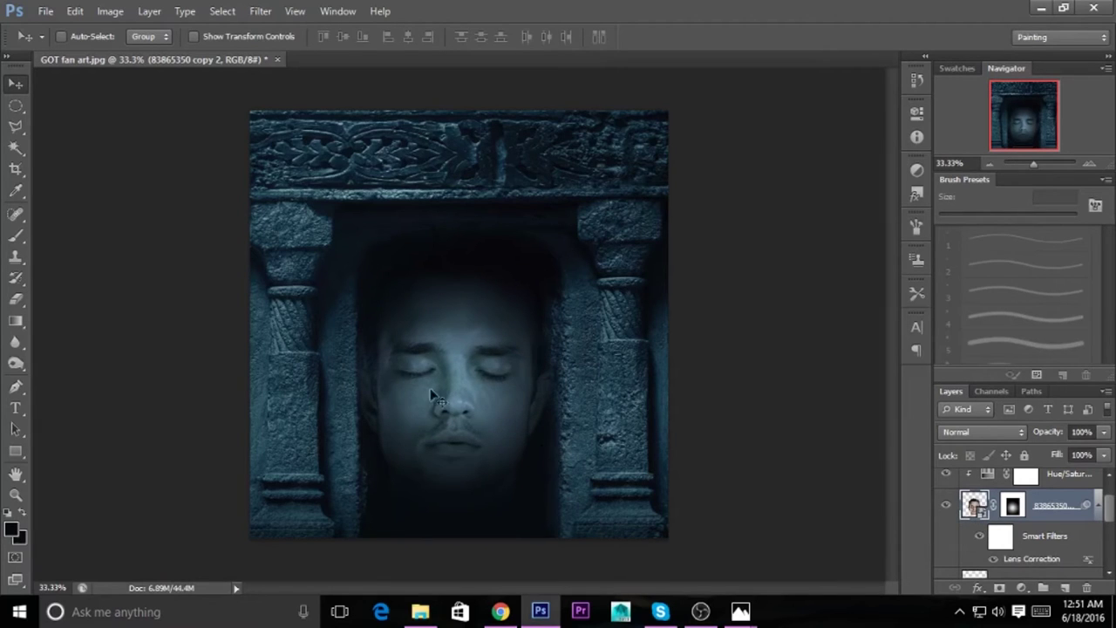
click(15, 299)
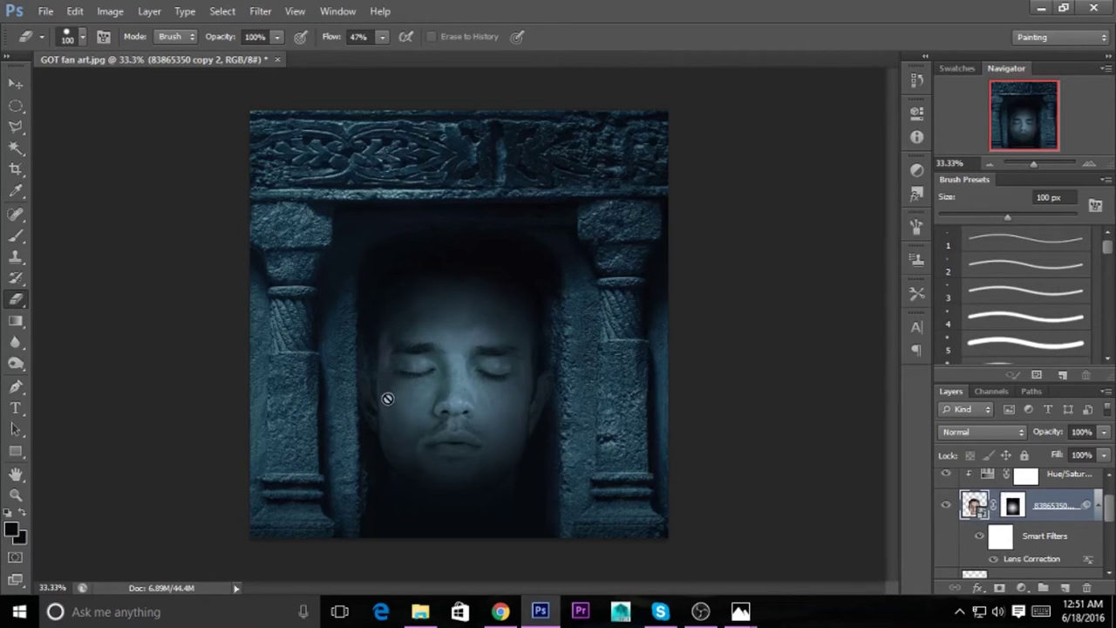
Switch to the Brush, target the face layer's mask, and set the brush to 40 px
key(b)
click(1011, 505)
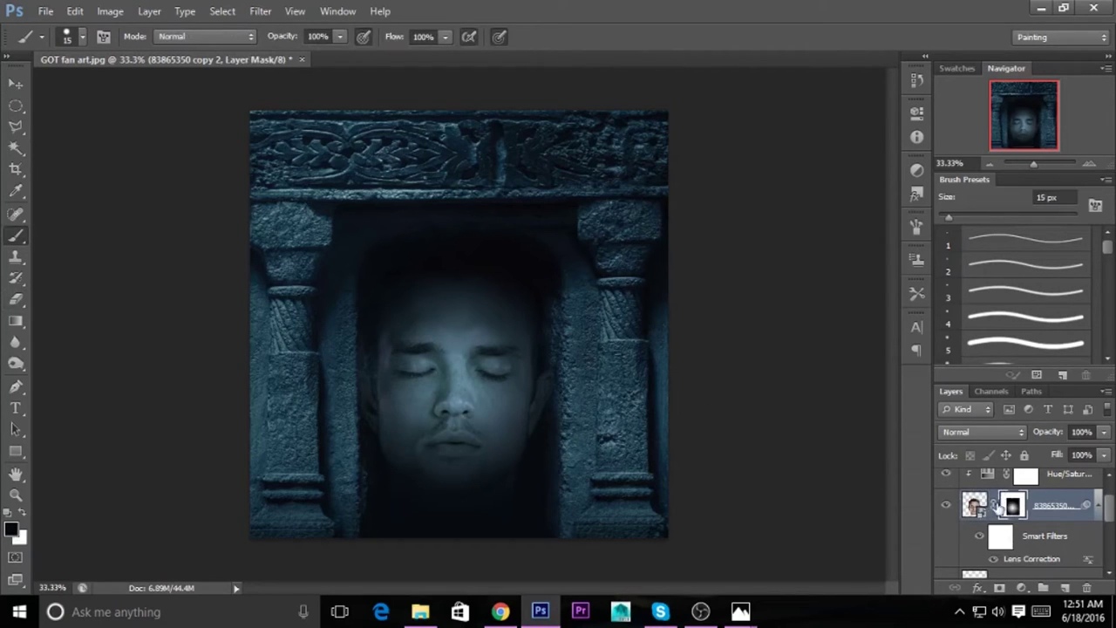
key(bracketright)
key(bracketright)
key(bracketright)
key(bracketleft)
key(bracketleft)
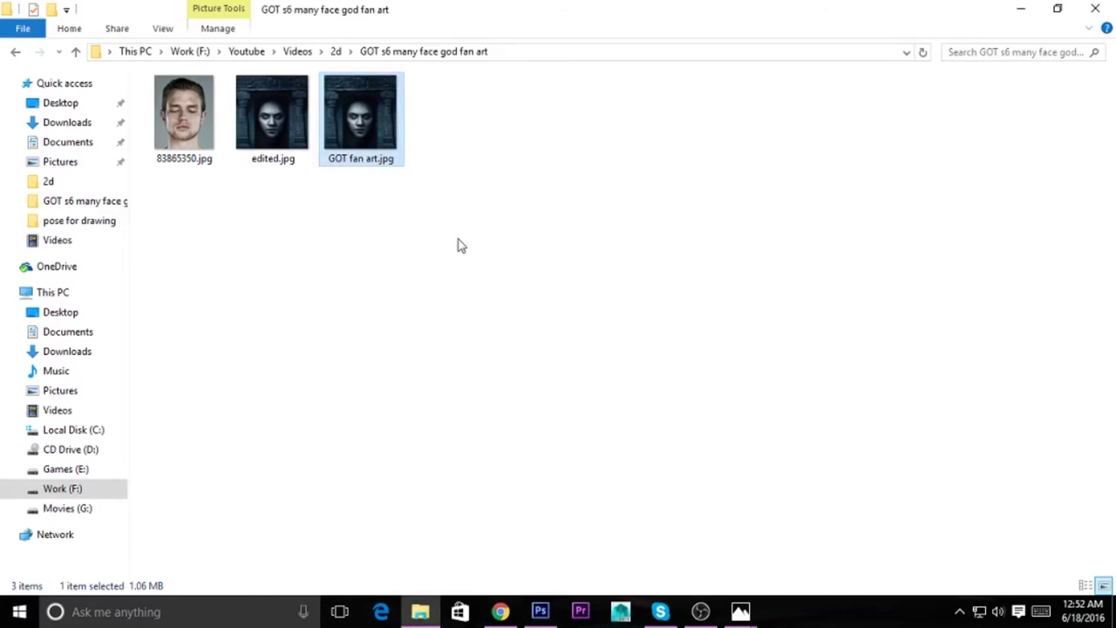
Open GOT fan art.jpg in Photos and close the duplicate photo windows
double_click(367, 122)
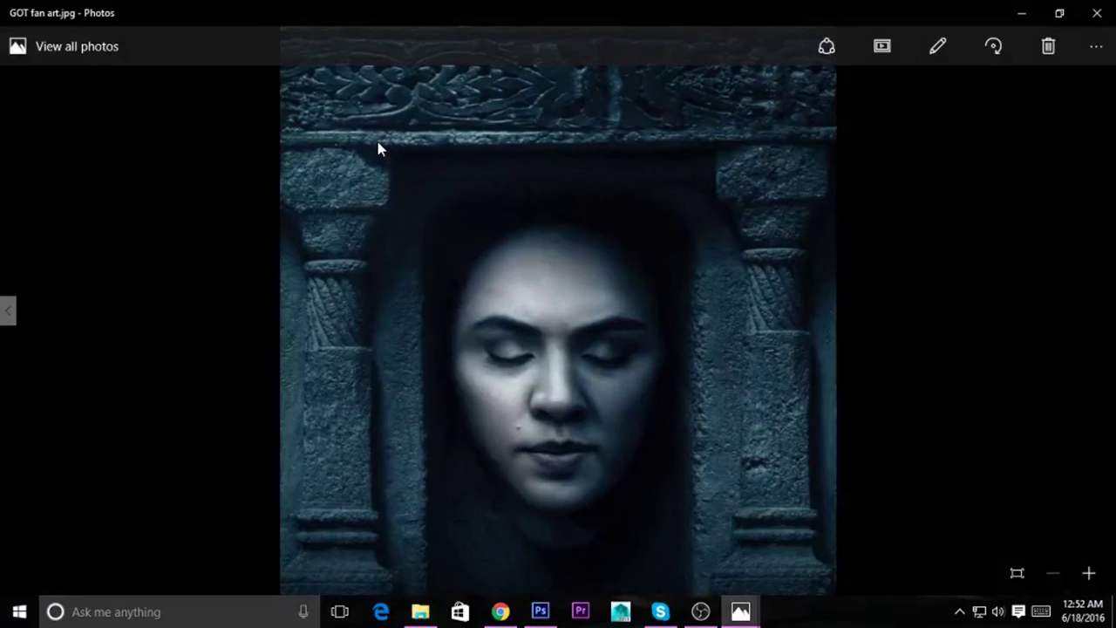
click(1021, 12)
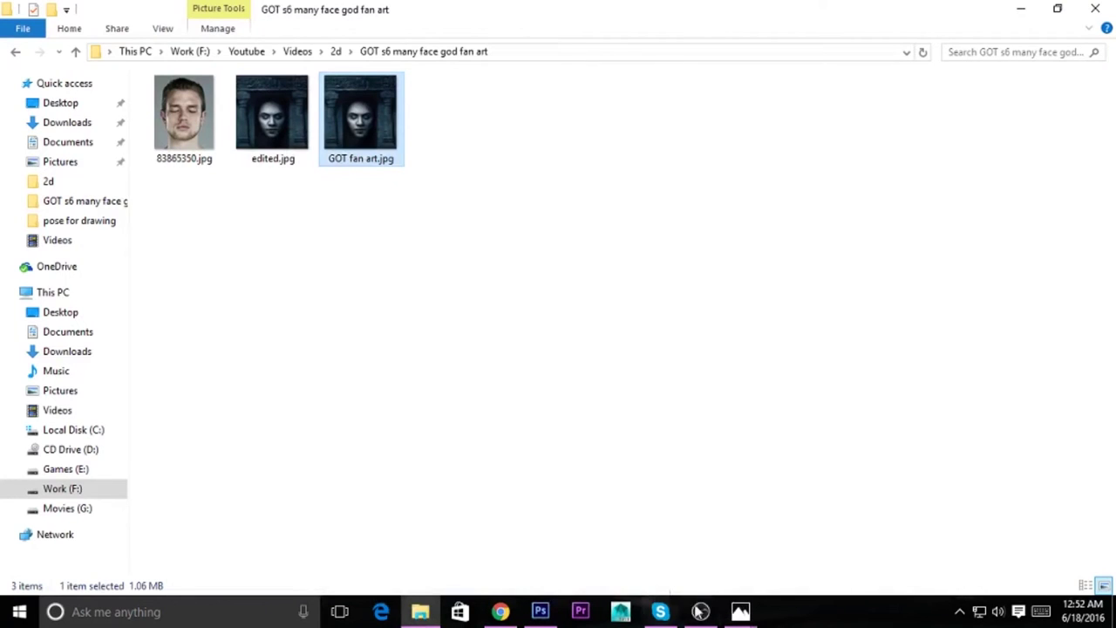
click(539, 611)
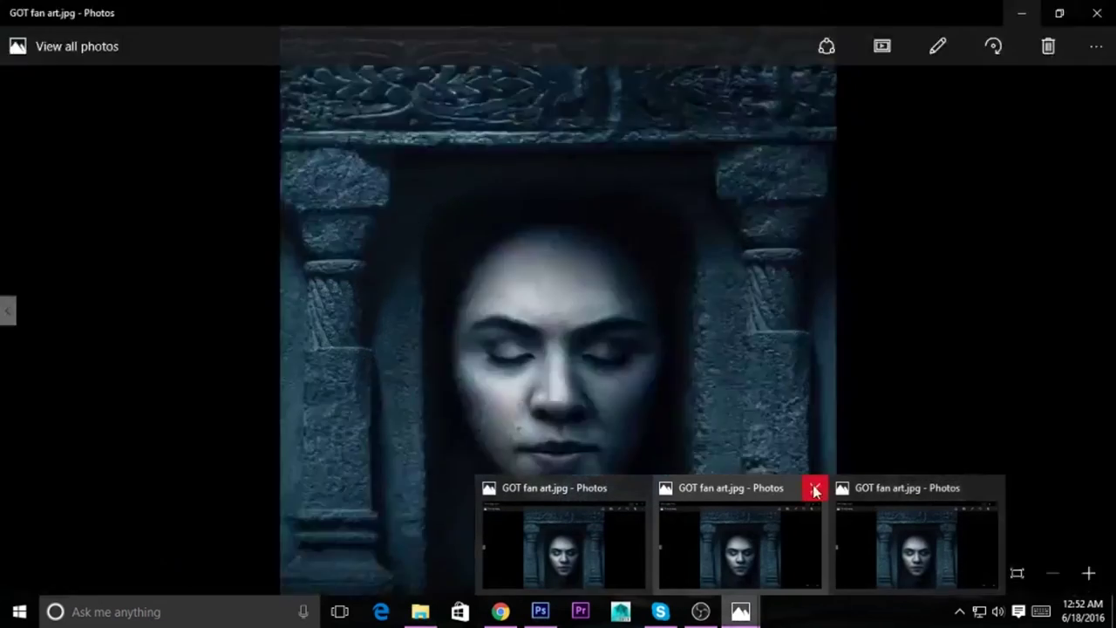
mouse_move(740, 611)
click(812, 488)
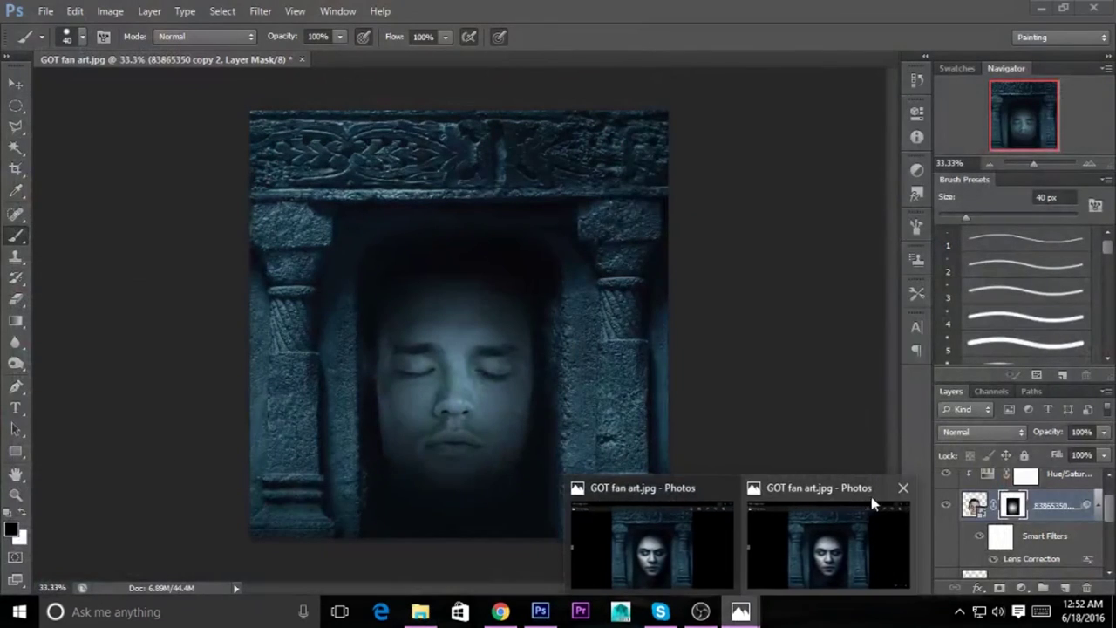
click(902, 488)
click(773, 535)
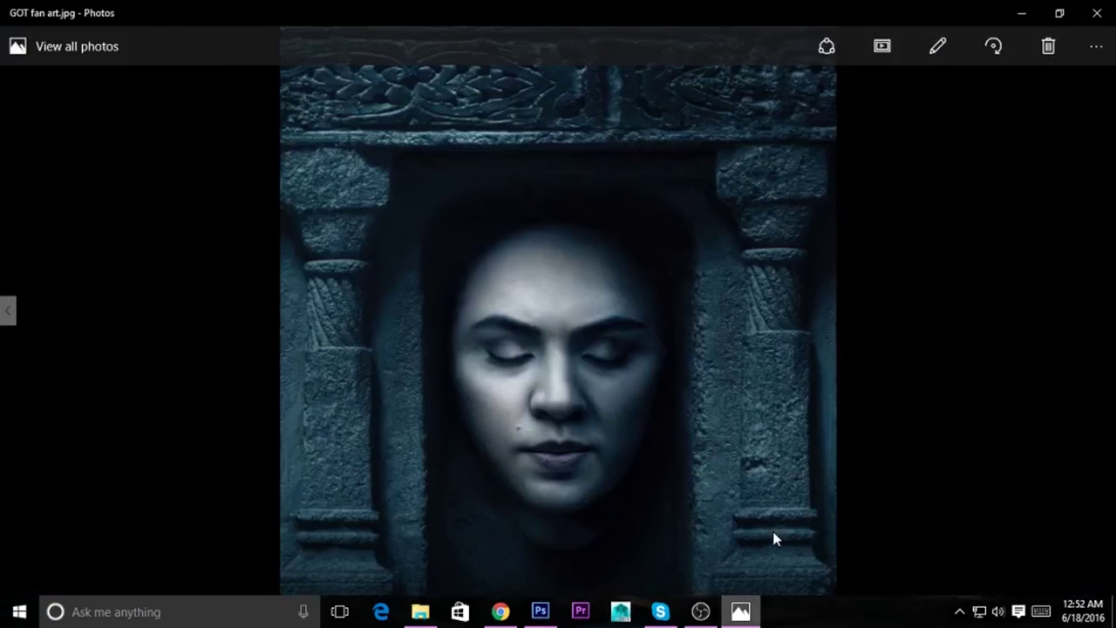
click(1059, 12)
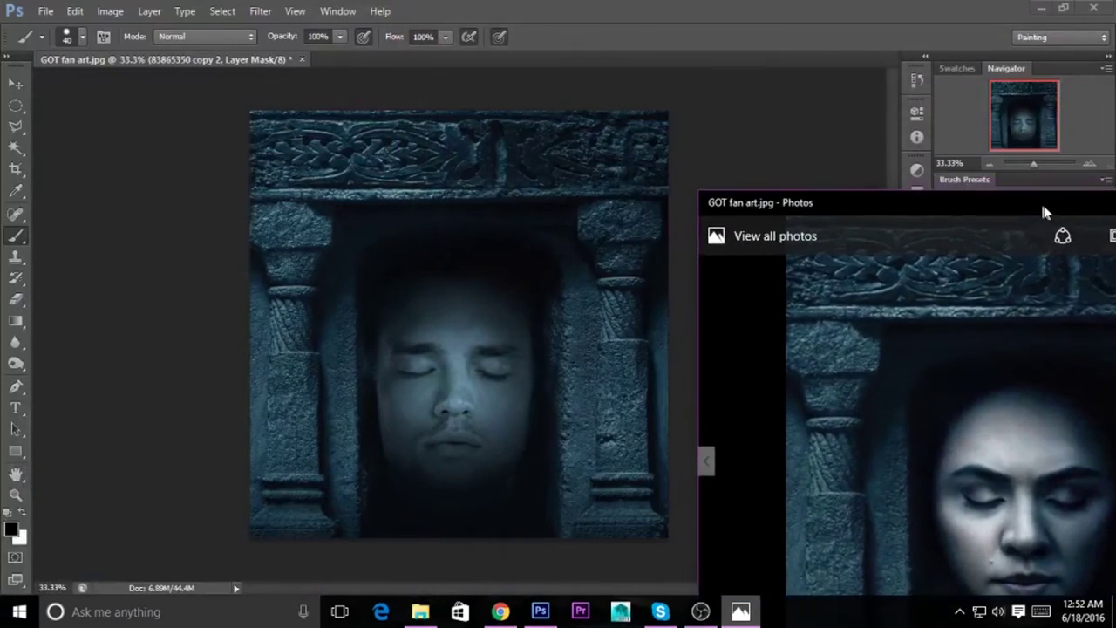
Snap the reference right and Photoshop left, then widen the Photoshop half
drag(742, 17, 1115, 233)
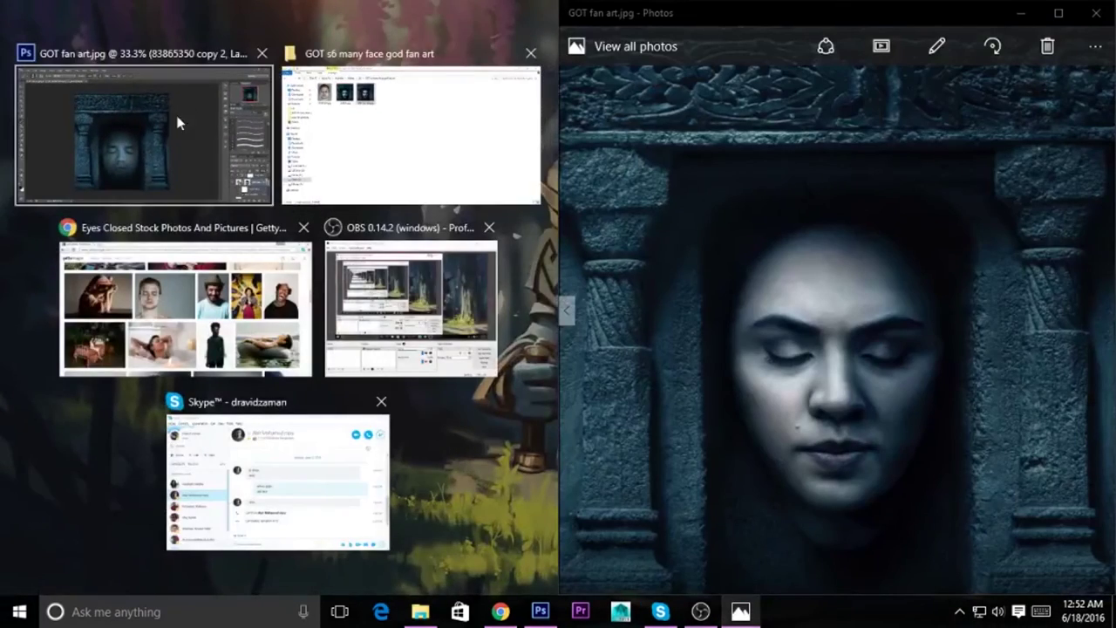
click(143, 131)
drag(233, 376, 187, 358)
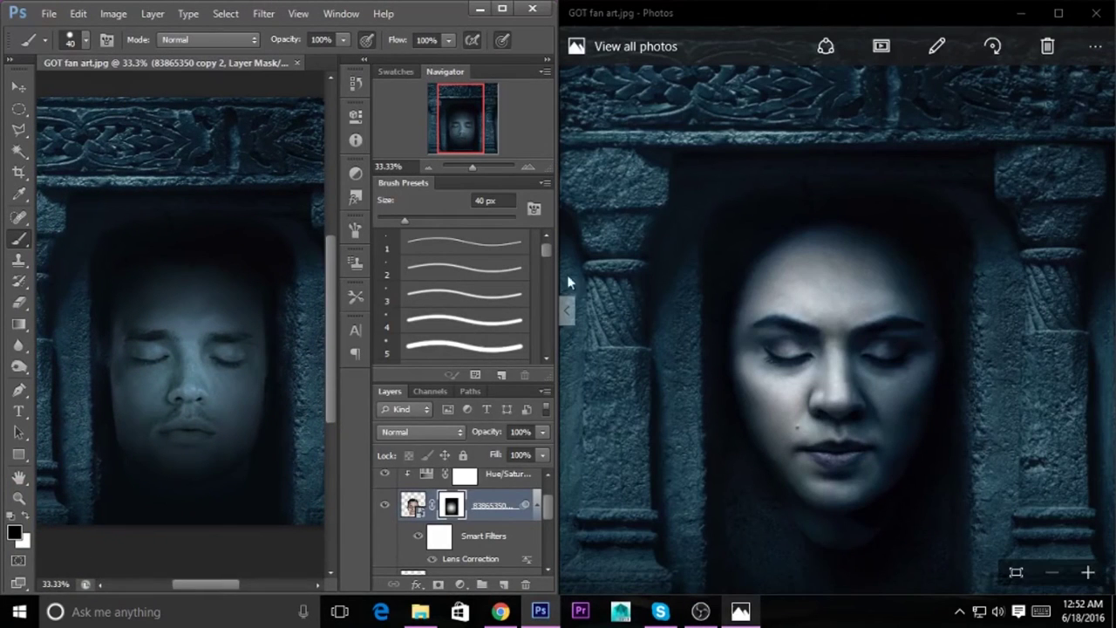
click(564, 209)
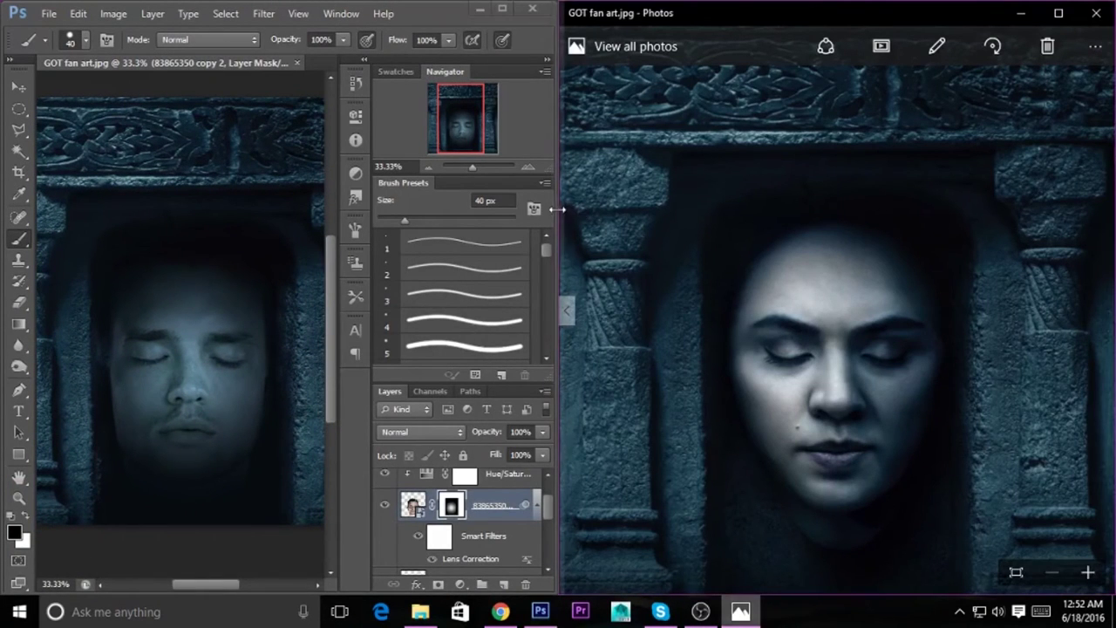
drag(558, 209, 706, 214)
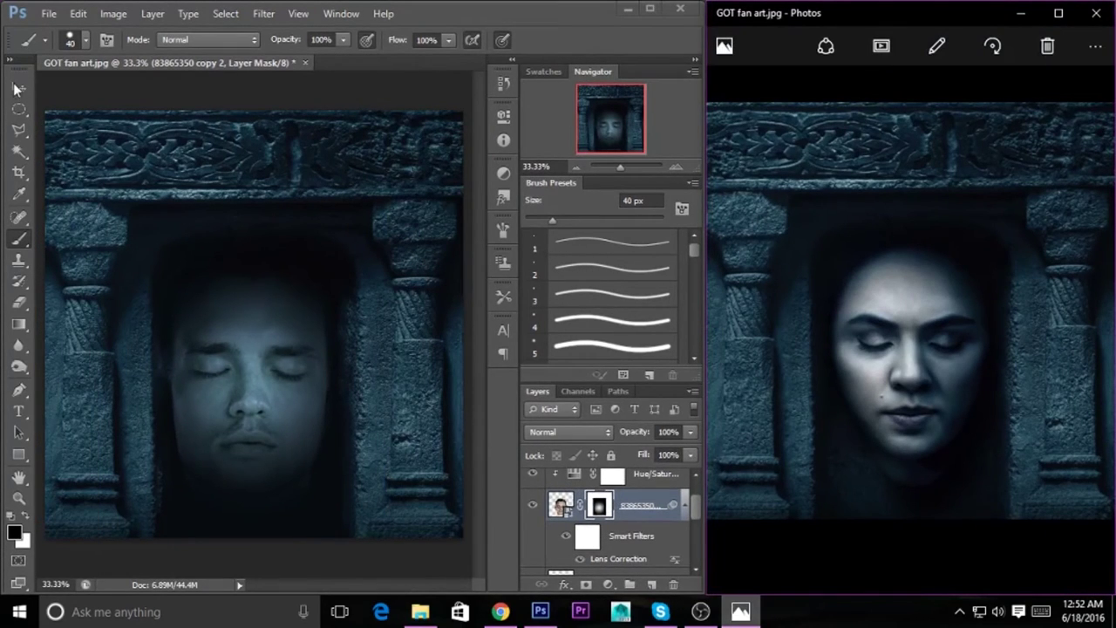
Lower the face layer's opacity to 56%
click(136, 227)
key(v)
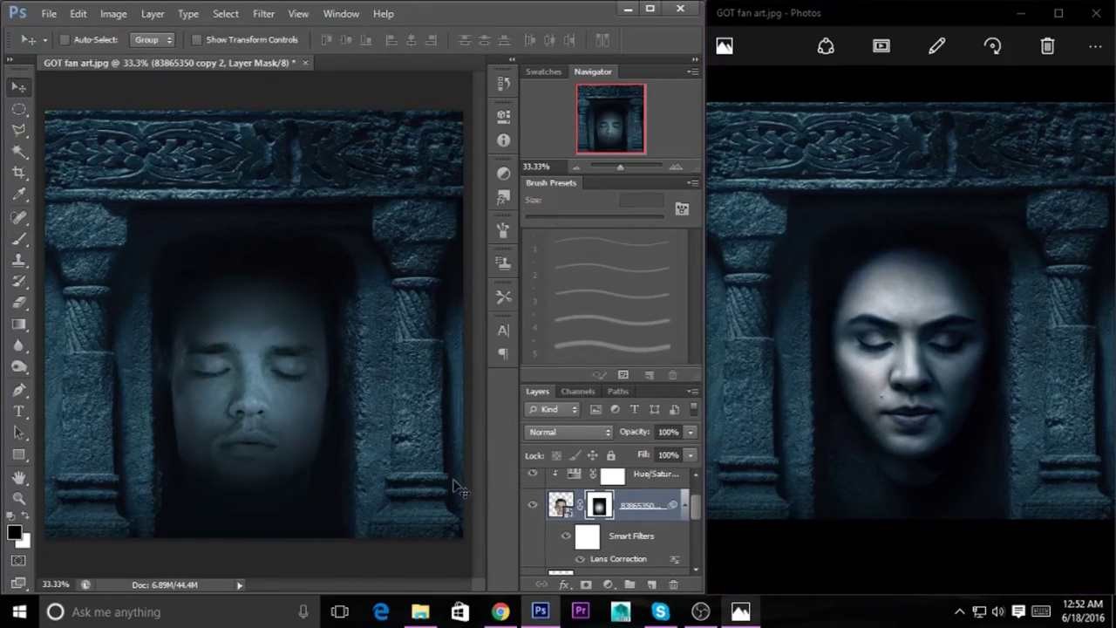
mouse_move(690, 431)
mouse_down()
mouse_move(652, 454)
mouse_move(697, 454)
mouse_move(695, 442)
mouse_up()
scroll(695, 512, up, 2)
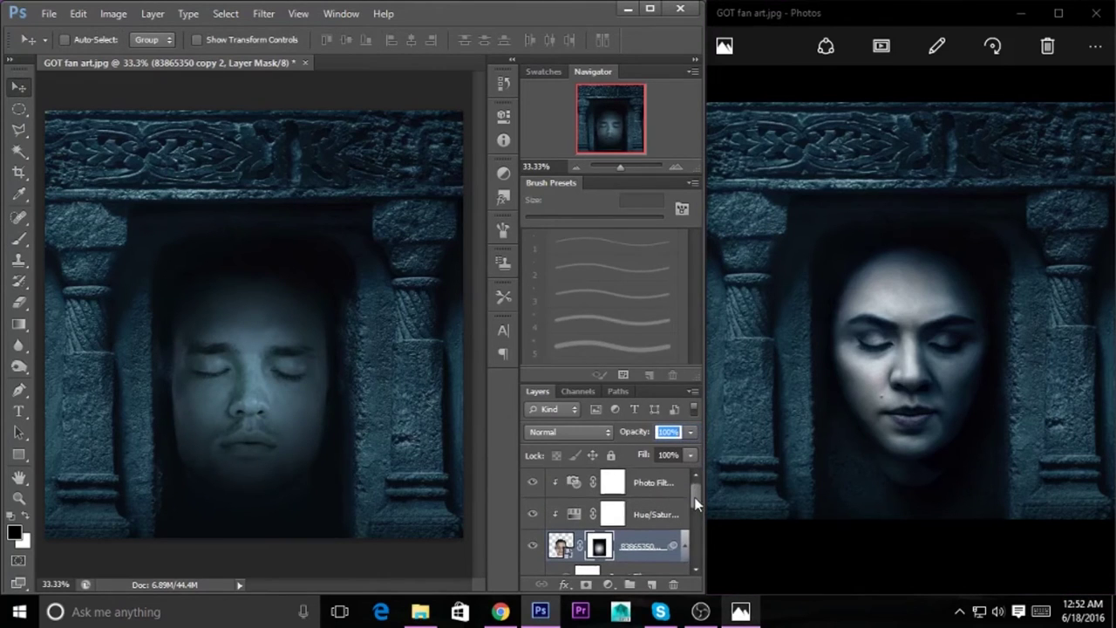
Retune the Hue/Saturation adjustment to Hue +28 and Saturation -24
double_click(573, 510)
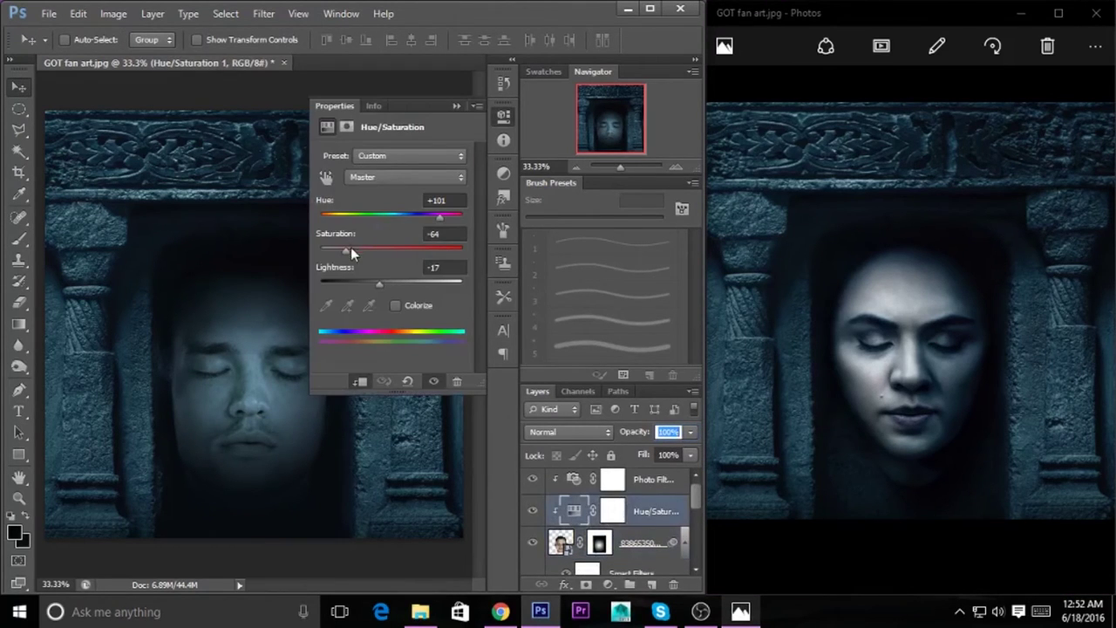
drag(373, 249, 381, 249)
drag(438, 215, 425, 224)
mouse_move(415, 221)
mouse_down()
mouse_move(398, 220)
mouse_move(409, 222)
mouse_up()
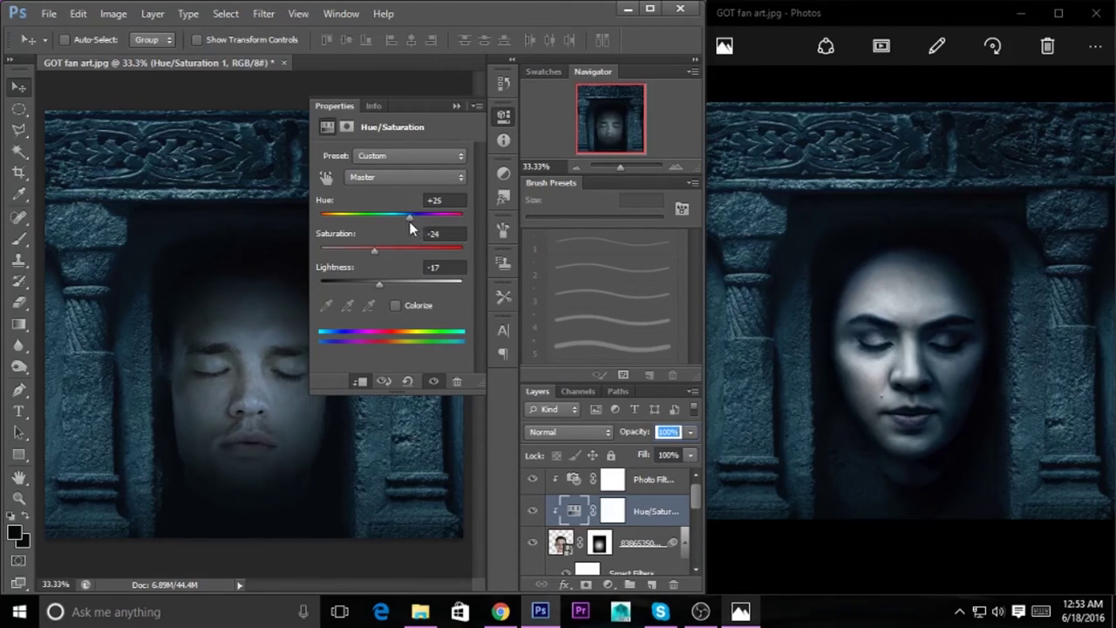
click(455, 104)
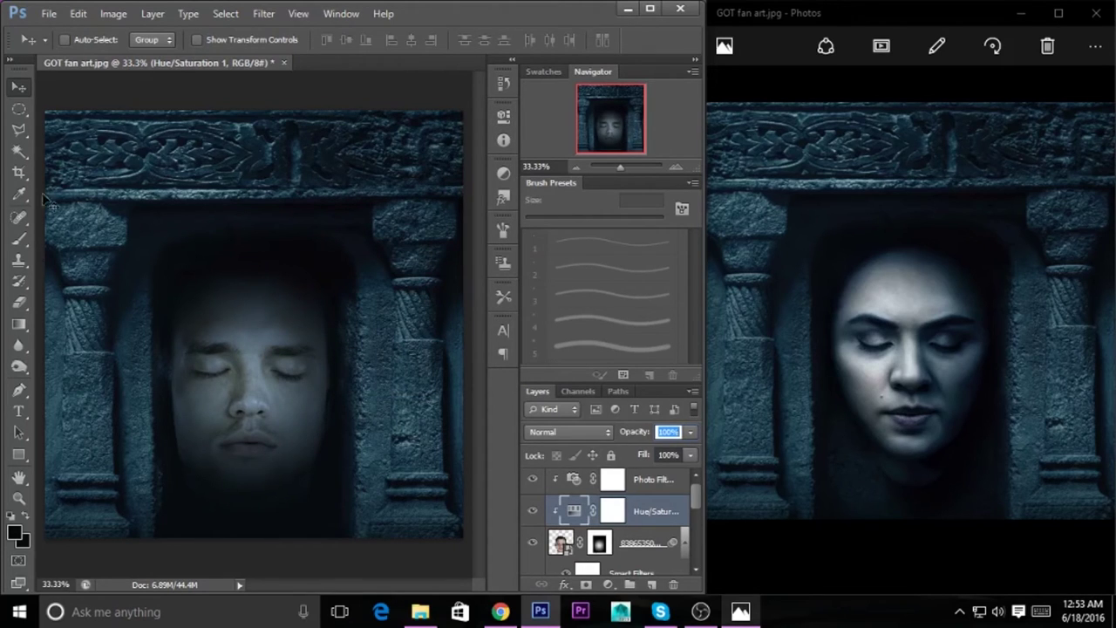
Choose the Brush tool with a soft round tip and target the face layer's mask
click(19, 238)
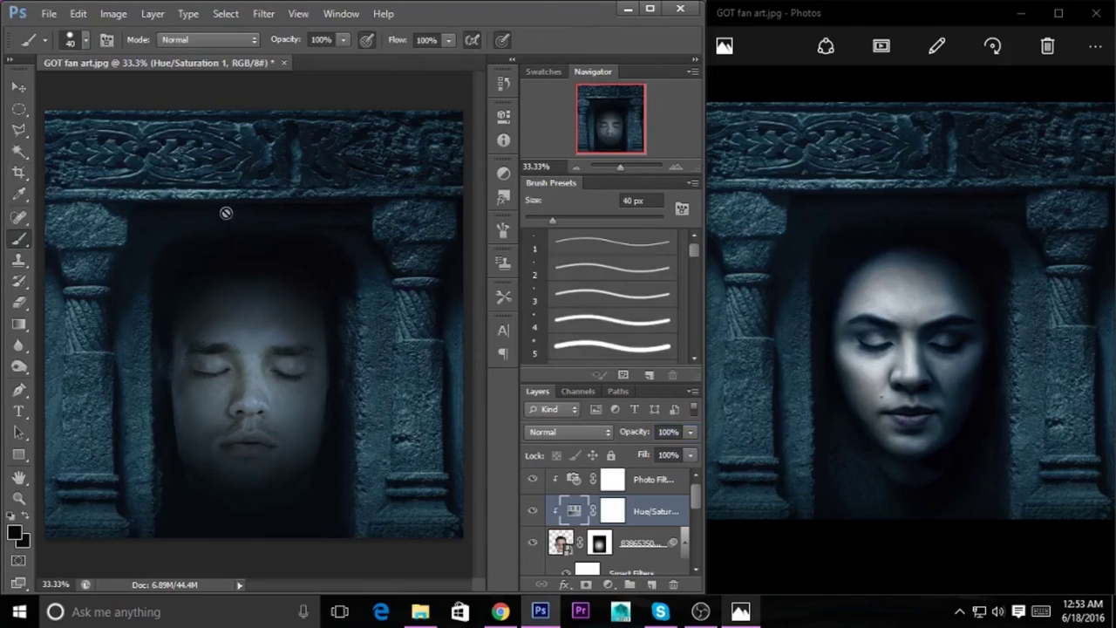
click(599, 542)
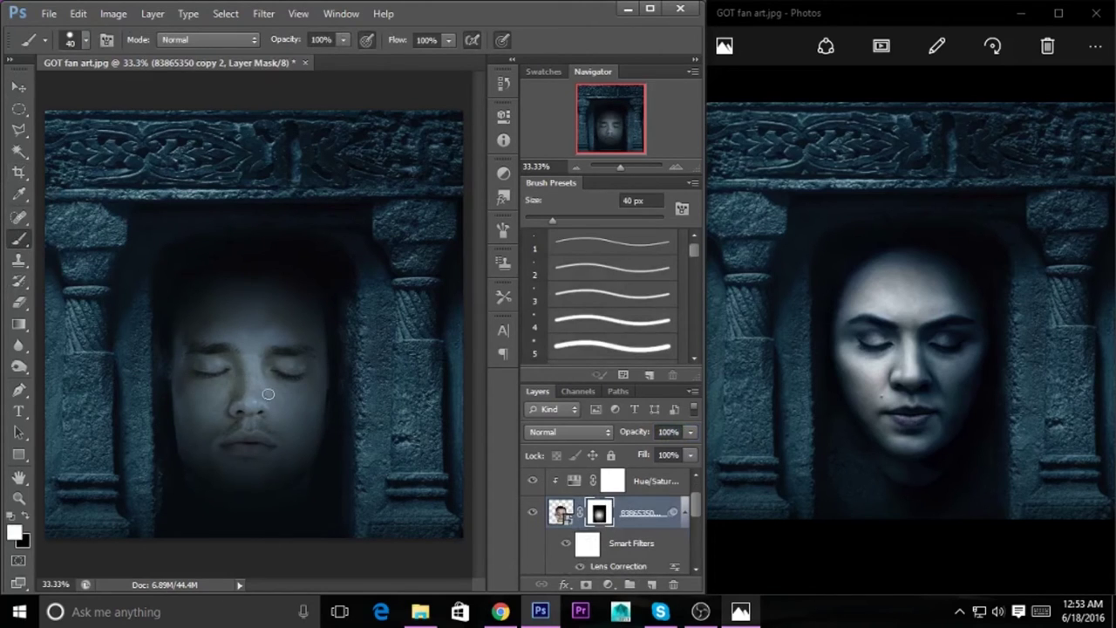
click(87, 40)
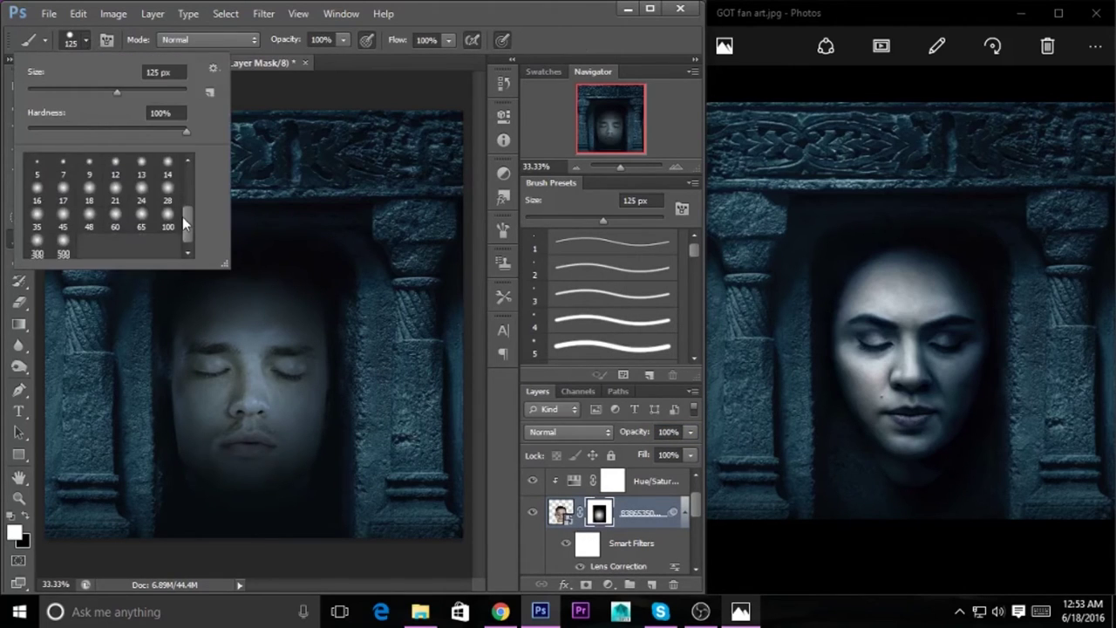
scroll(181, 217, down, 3)
scroll(182, 195, up, 3)
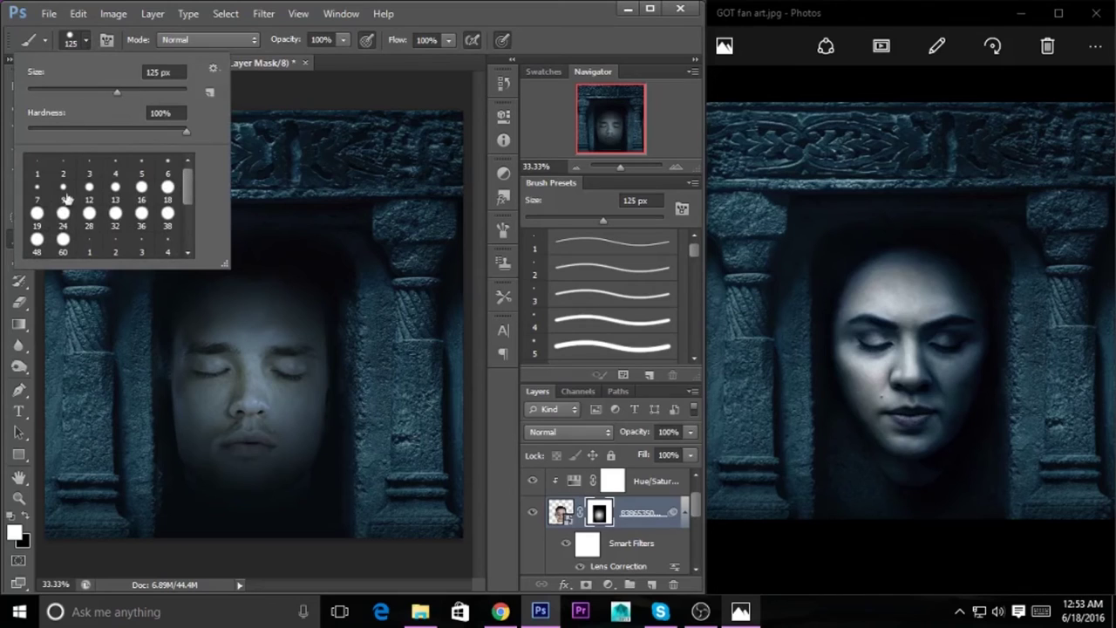
click(36, 215)
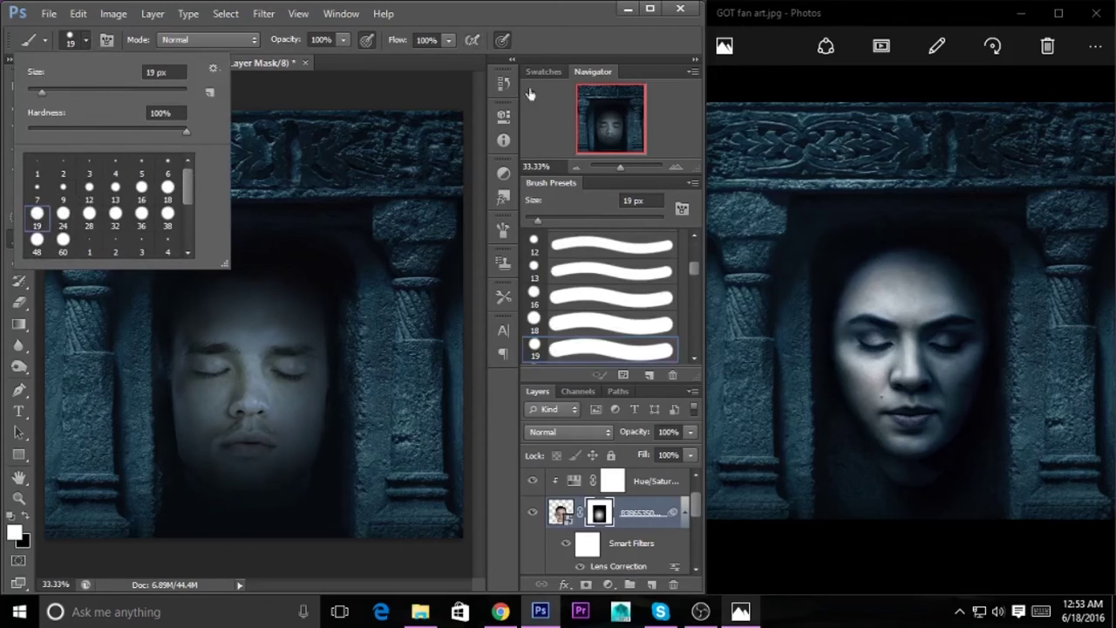
drag(695, 270, 694, 325)
click(638, 298)
Lighten the left forehead, then set a 250 px brush at 44% opacity on the face mask
key(bracketright)
key(bracketright)
key(bracketright)
key(bracketright)
drag(214, 327, 229, 366)
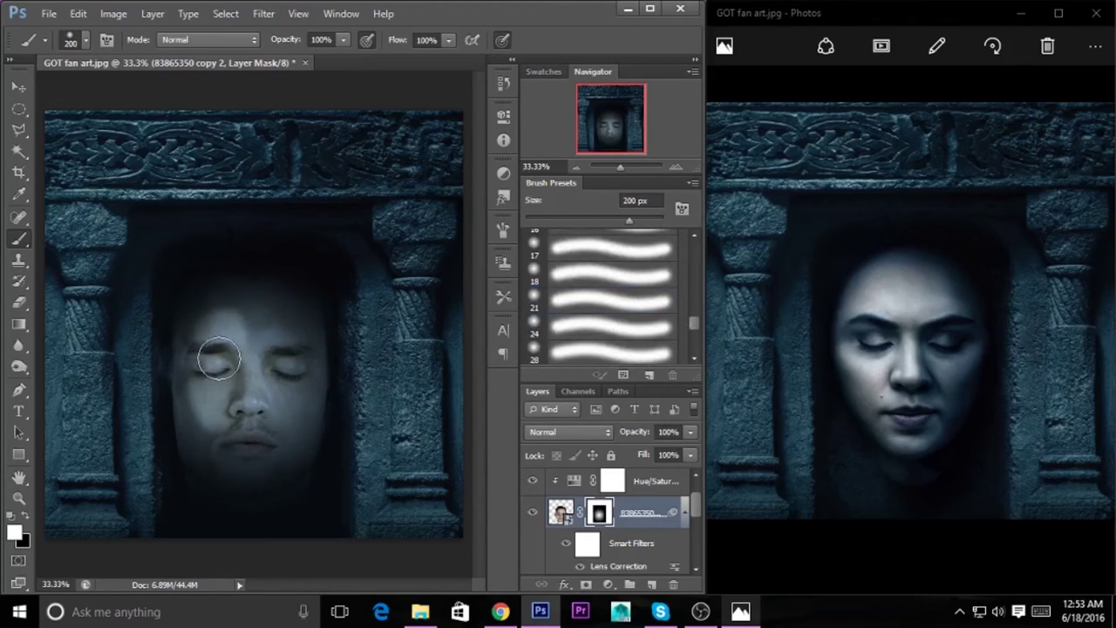
key(alt+bracketright)
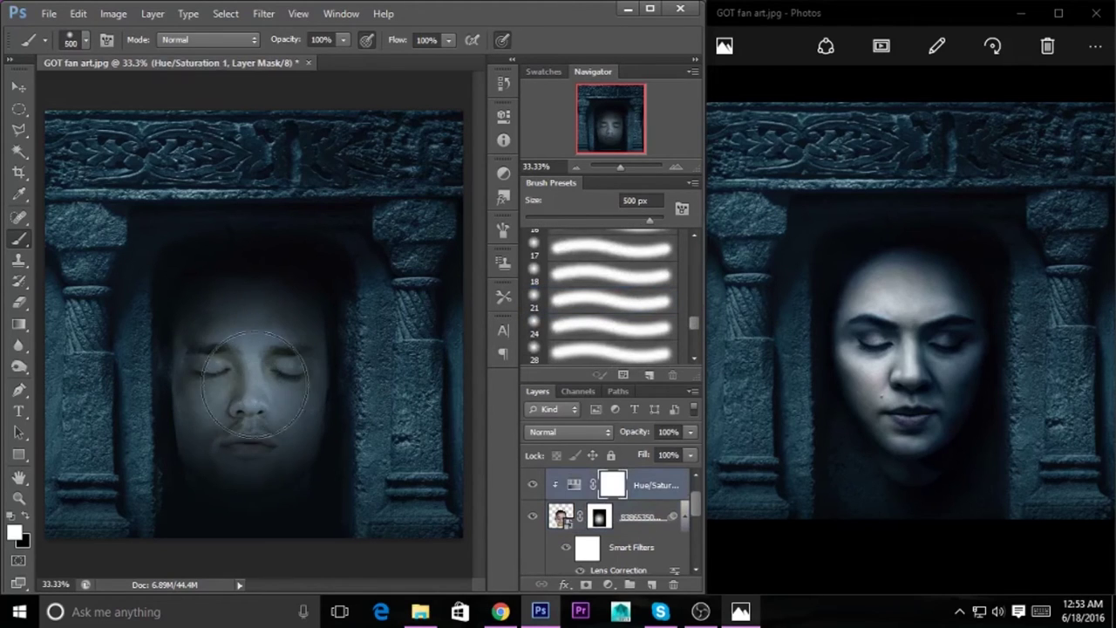
key(bracketright)
click(346, 37)
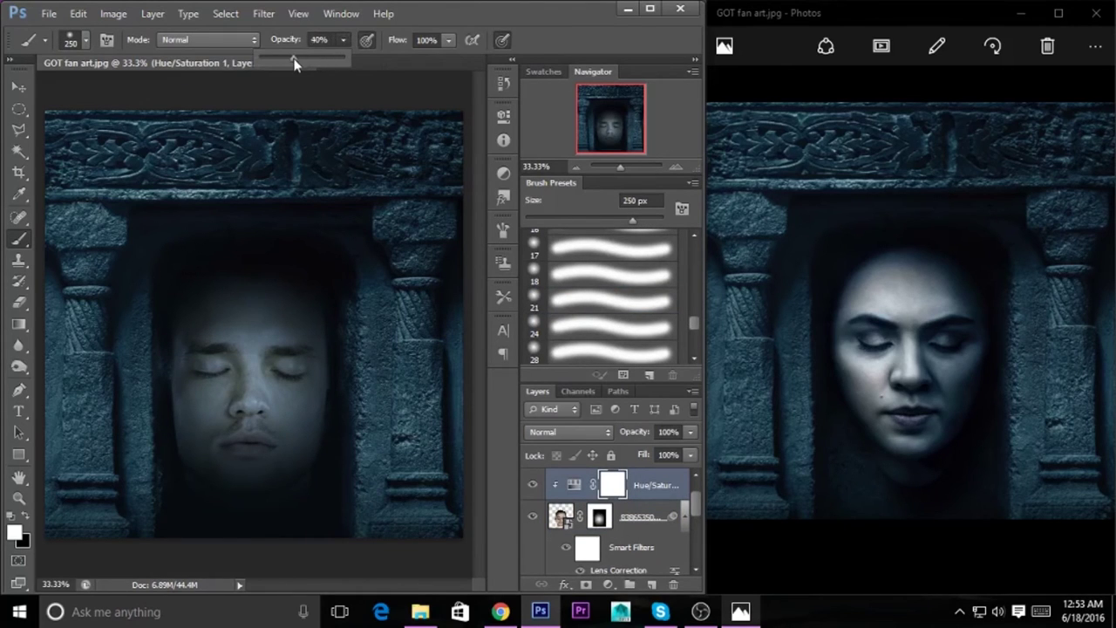
drag(294, 63, 298, 63)
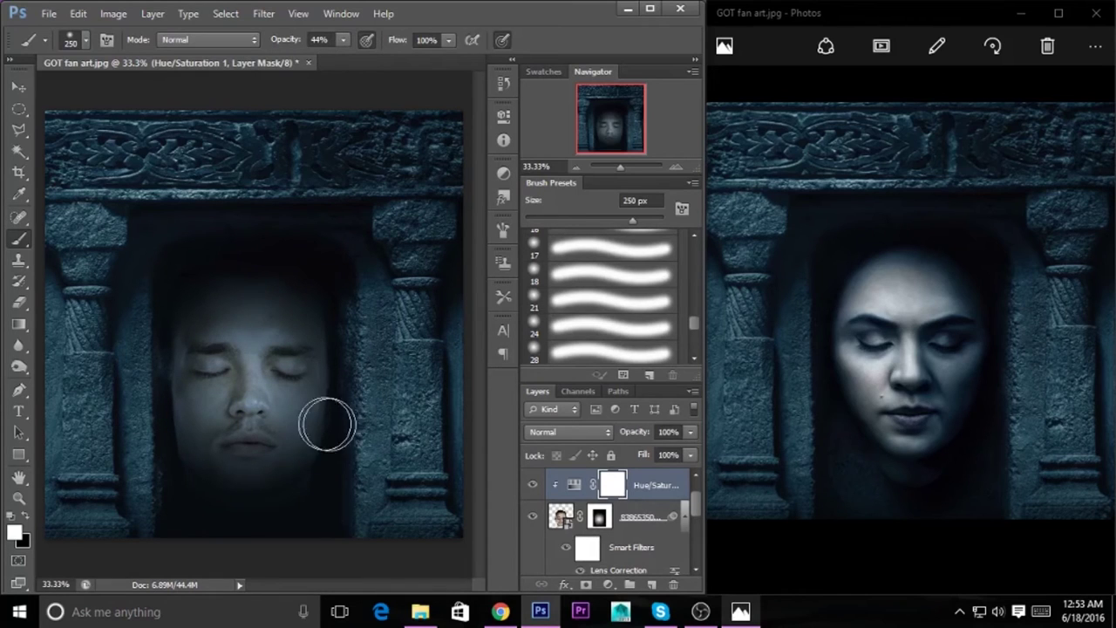
click(598, 520)
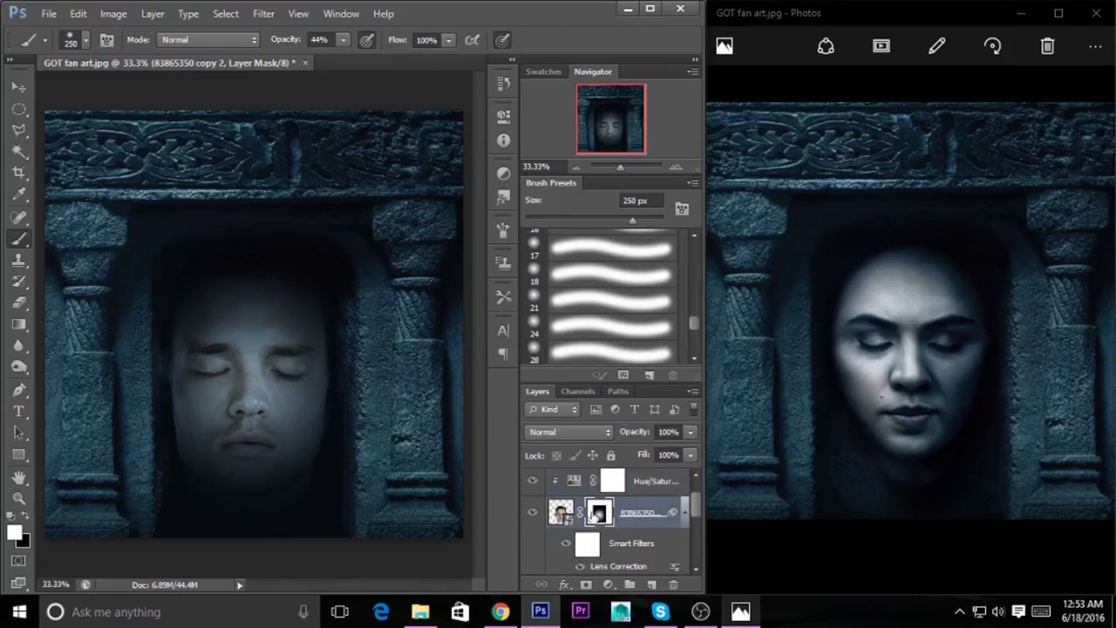
Reveal the forehead, left cheek, mouth, chin and right cheek, hiding part of the chin with black
drag(249, 323, 234, 314)
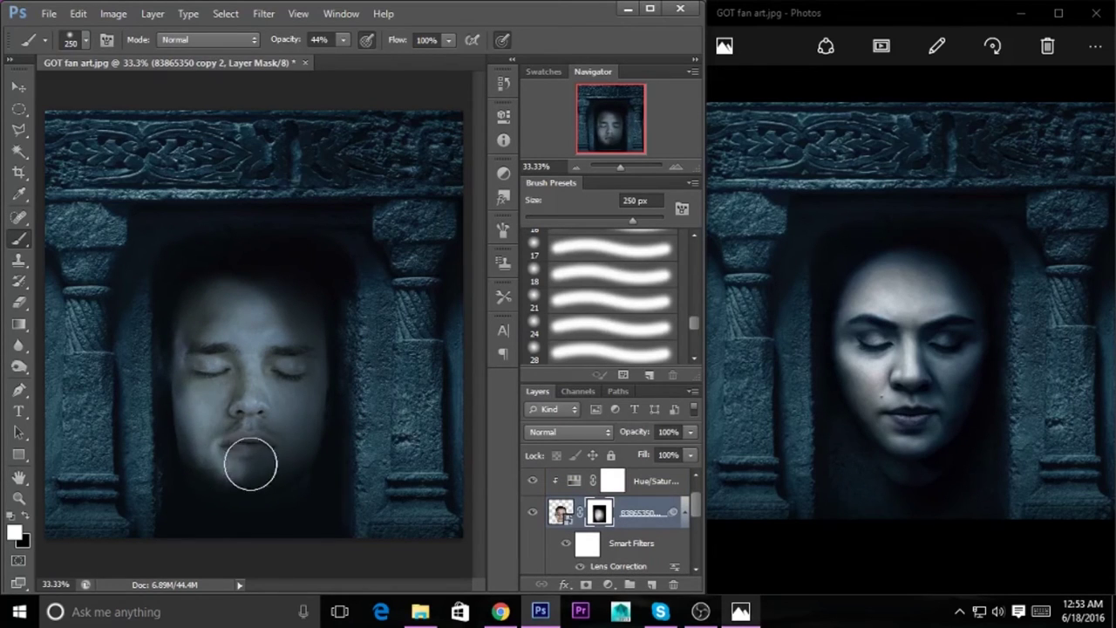
mouse_move(225, 468)
mouse_down()
mouse_move(236, 428)
mouse_move(236, 518)
mouse_up()
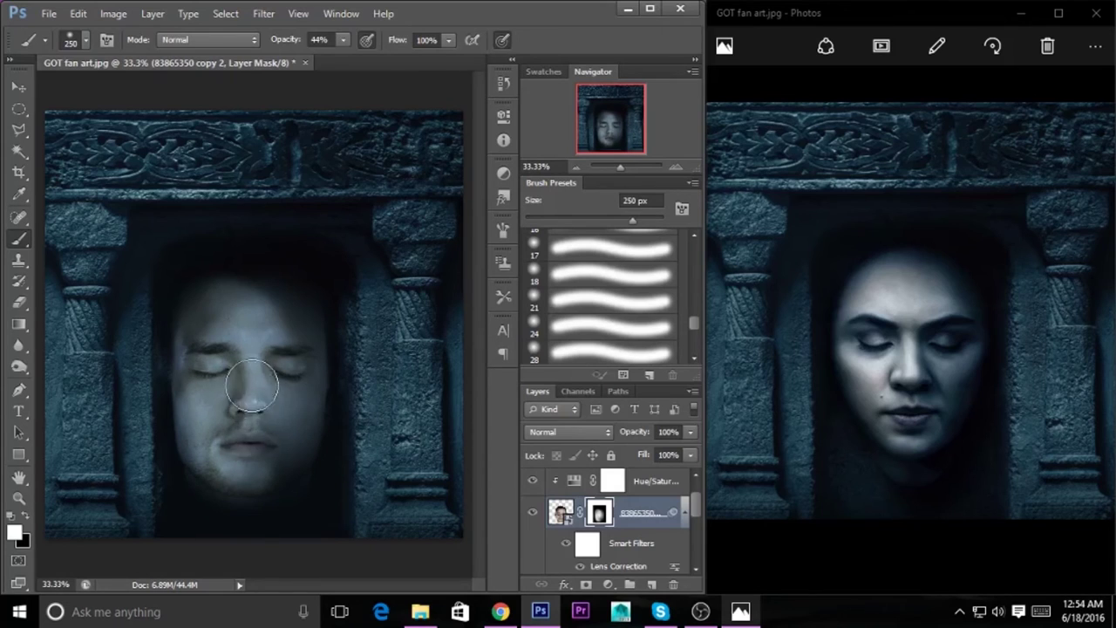
mouse_move(274, 381)
mouse_down()
mouse_move(244, 311)
mouse_move(270, 311)
mouse_move(277, 339)
mouse_move(279, 317)
mouse_move(285, 369)
mouse_move(257, 340)
mouse_move(259, 323)
mouse_move(212, 317)
mouse_move(250, 441)
mouse_move(231, 429)
mouse_move(293, 361)
mouse_move(279, 349)
mouse_move(269, 379)
mouse_move(296, 322)
mouse_move(276, 319)
mouse_move(294, 314)
mouse_move(317, 337)
mouse_move(309, 363)
mouse_move(304, 324)
mouse_move(297, 367)
mouse_up()
key(x)
mouse_move(281, 469)
mouse_down()
mouse_move(287, 428)
mouse_move(266, 511)
mouse_move(326, 389)
mouse_move(245, 505)
mouse_move(167, 383)
mouse_move(177, 419)
mouse_move(160, 336)
mouse_move(167, 316)
mouse_move(182, 424)
mouse_move(199, 428)
mouse_move(180, 441)
mouse_move(167, 398)
mouse_move(171, 442)
mouse_move(197, 478)
mouse_move(269, 516)
mouse_move(177, 503)
mouse_move(195, 474)
mouse_move(209, 486)
mouse_move(231, 417)
mouse_move(281, 466)
mouse_move(299, 441)
mouse_move(281, 454)
mouse_move(289, 441)
mouse_up()
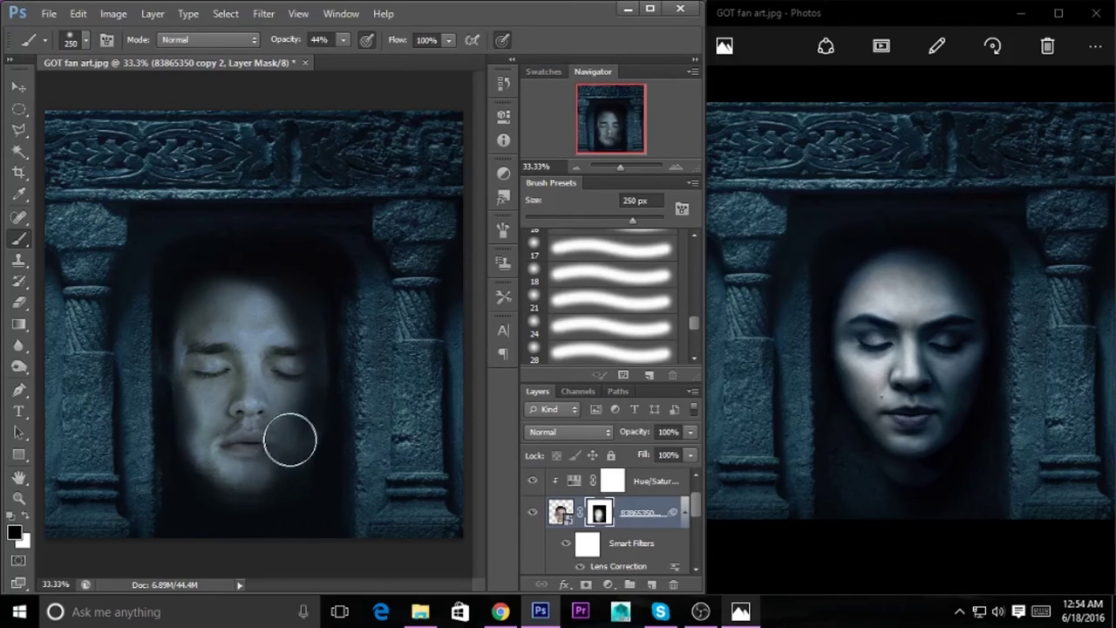
key(x)
mouse_move(291, 411)
mouse_down()
mouse_move(306, 381)
mouse_move(305, 424)
mouse_up()
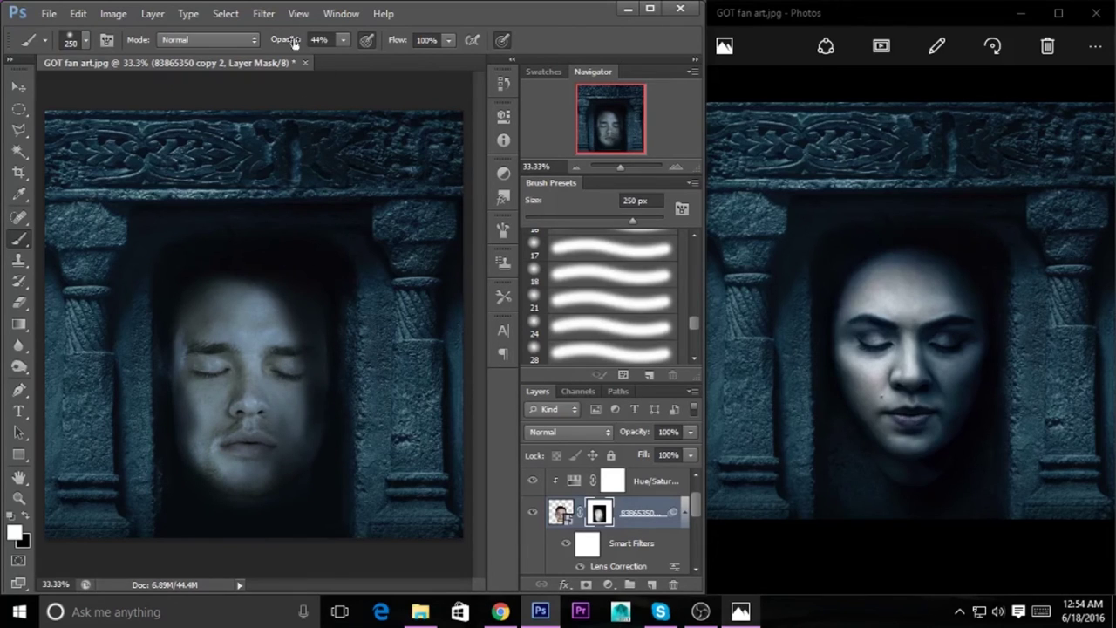
Reveal skin around the lips and right cheek at 23%, then use a 100 px brush at 10%
mouse_move(299, 391)
mouse_down()
mouse_move(294, 374)
mouse_move(284, 433)
mouse_move(249, 319)
mouse_move(215, 349)
mouse_move(187, 424)
mouse_move(233, 301)
mouse_move(294, 357)
mouse_move(264, 299)
mouse_move(313, 373)
mouse_move(283, 297)
mouse_move(246, 490)
mouse_move(299, 319)
mouse_move(320, 338)
mouse_move(319, 386)
mouse_move(291, 284)
mouse_move(328, 337)
mouse_move(294, 483)
mouse_move(319, 419)
mouse_move(309, 400)
mouse_up()
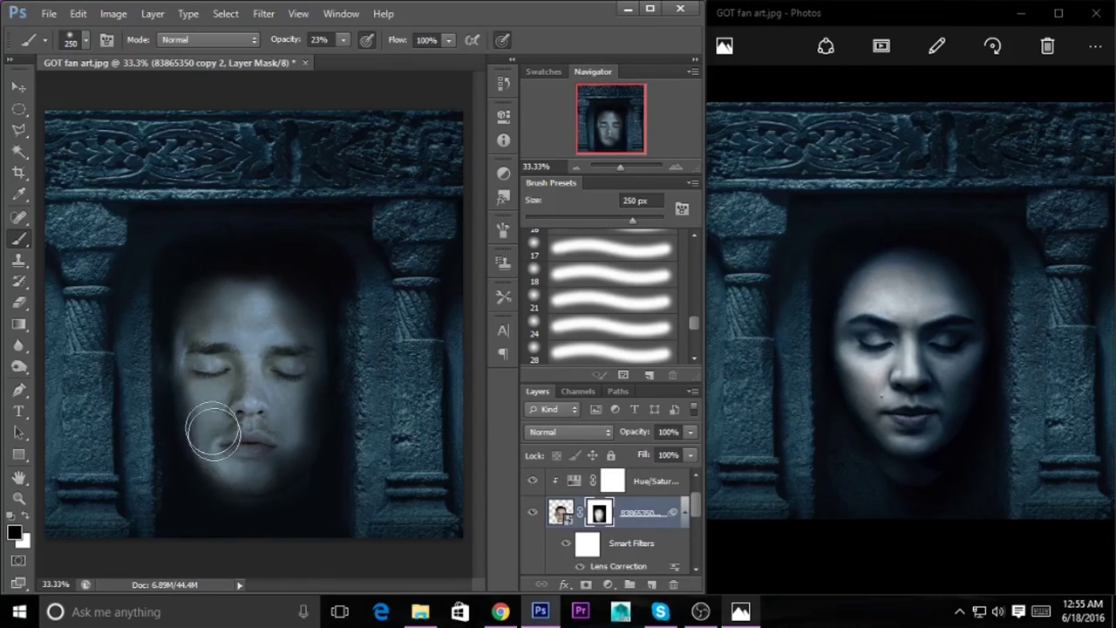
drag(217, 468, 272, 429)
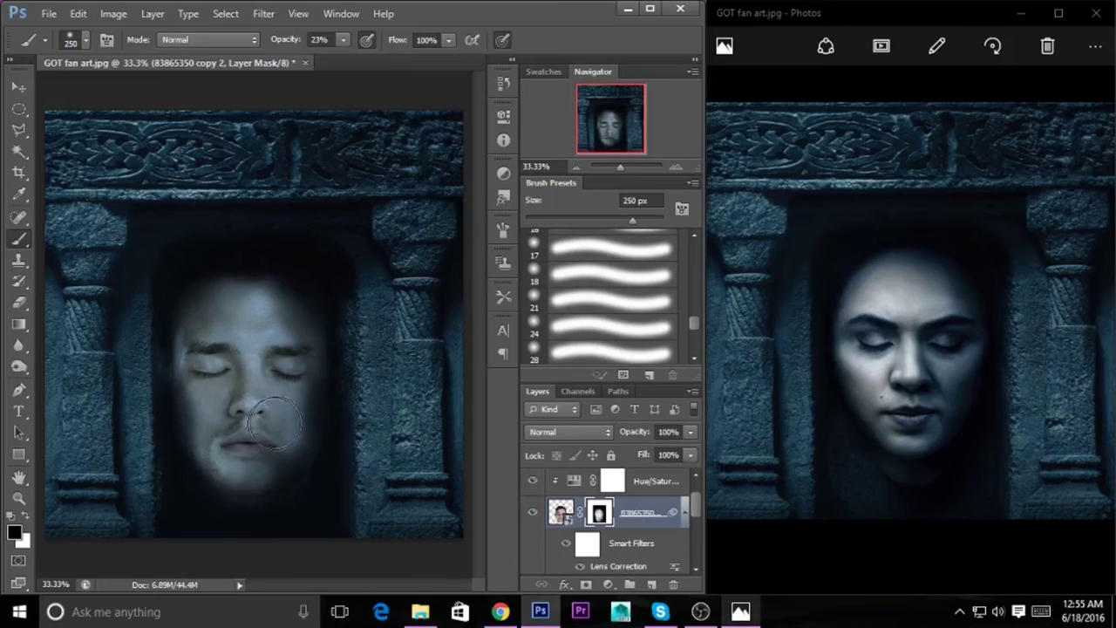
drag(294, 465, 277, 453)
key(bracketleft)
key(bracketleft)
key(bracketleft)
key(bracketleft)
drag(334, 54, 332, 54)
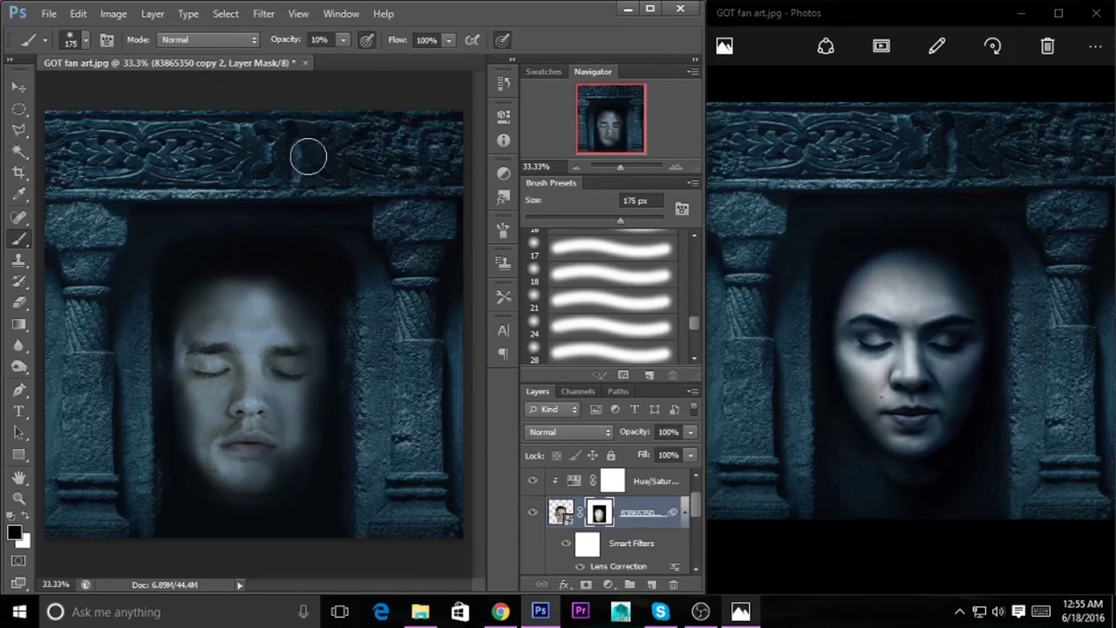
Darken the carving streak and left eye area with faint 10% mask strokes, then target the face layer's pixels
drag(314, 179, 302, 201)
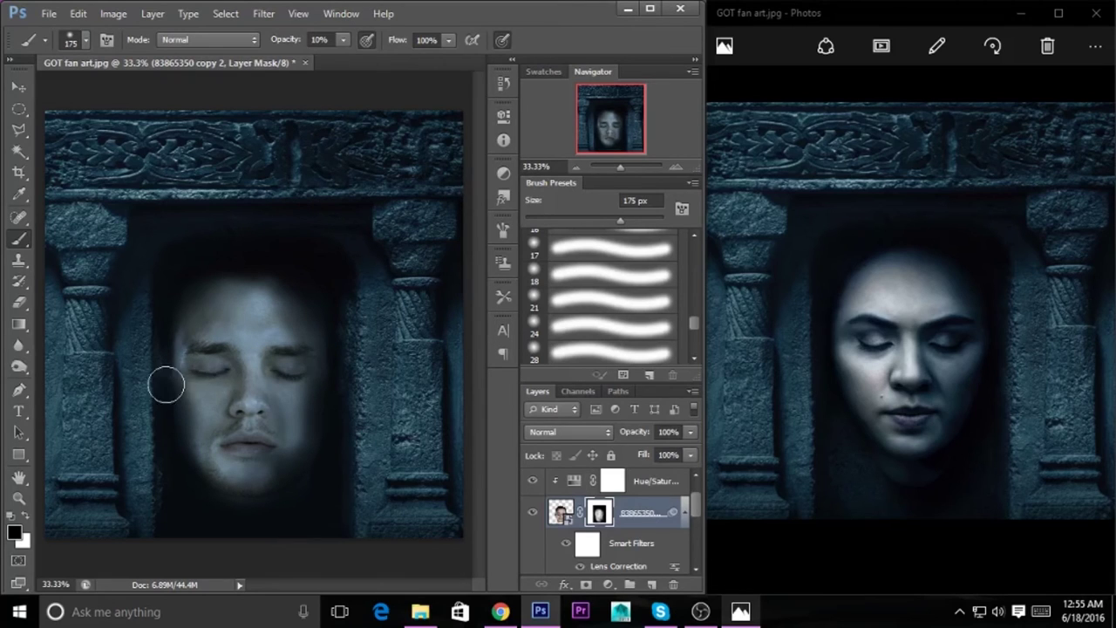
drag(212, 359, 192, 349)
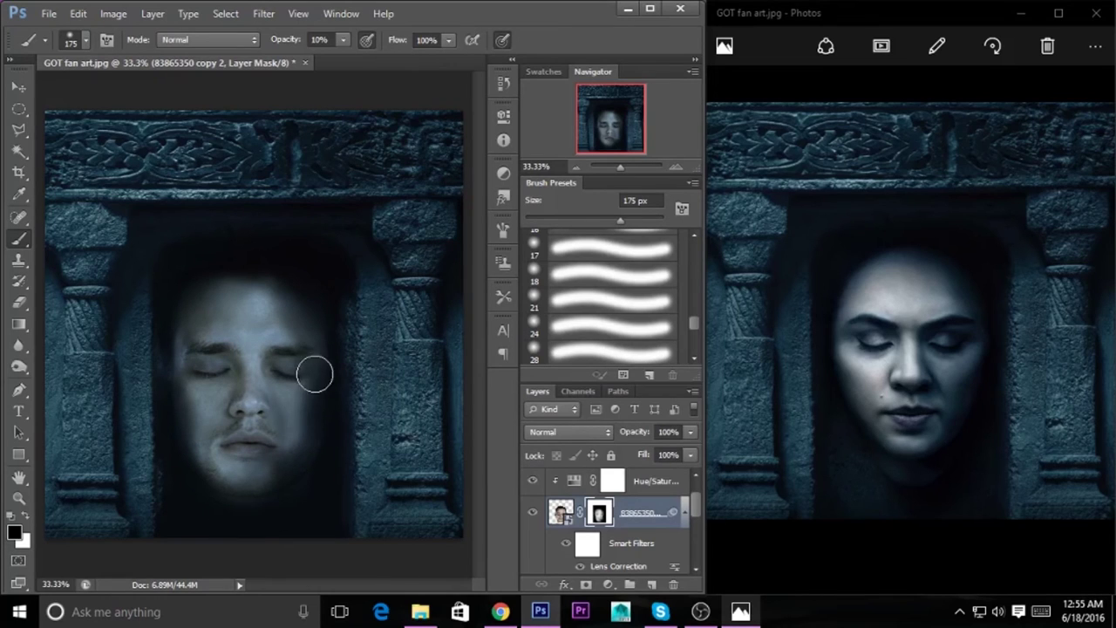
key(x)
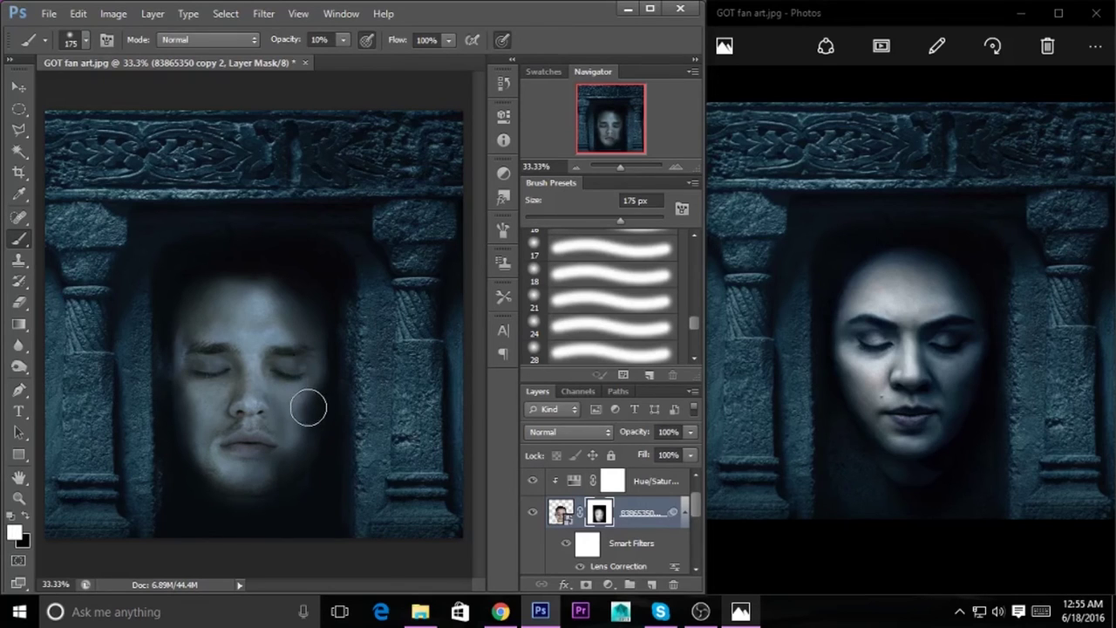
key(x)
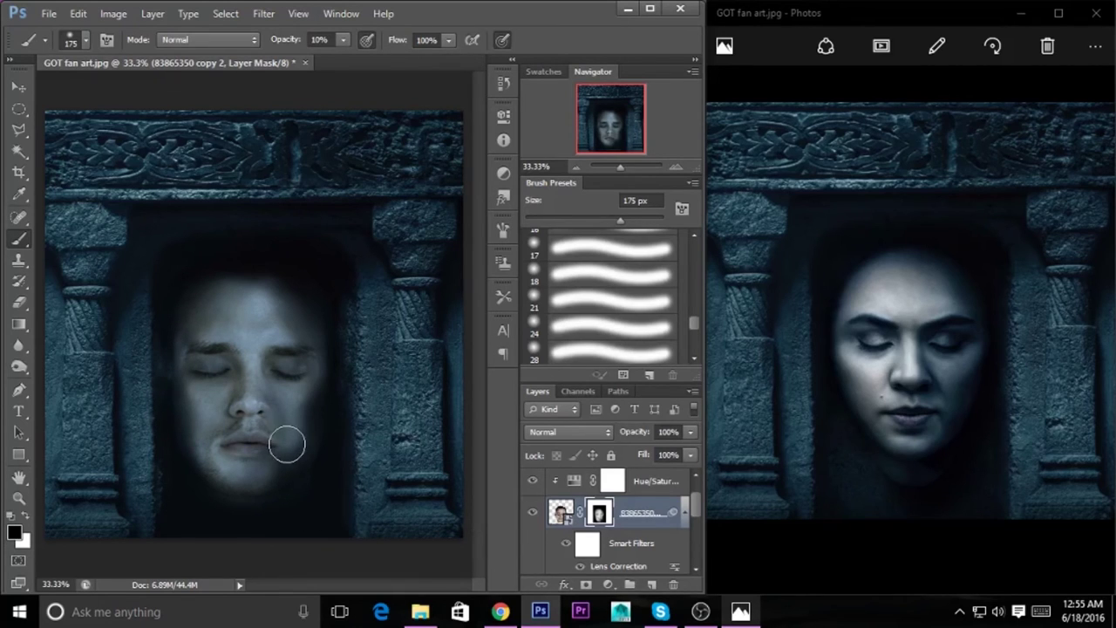
key(x)
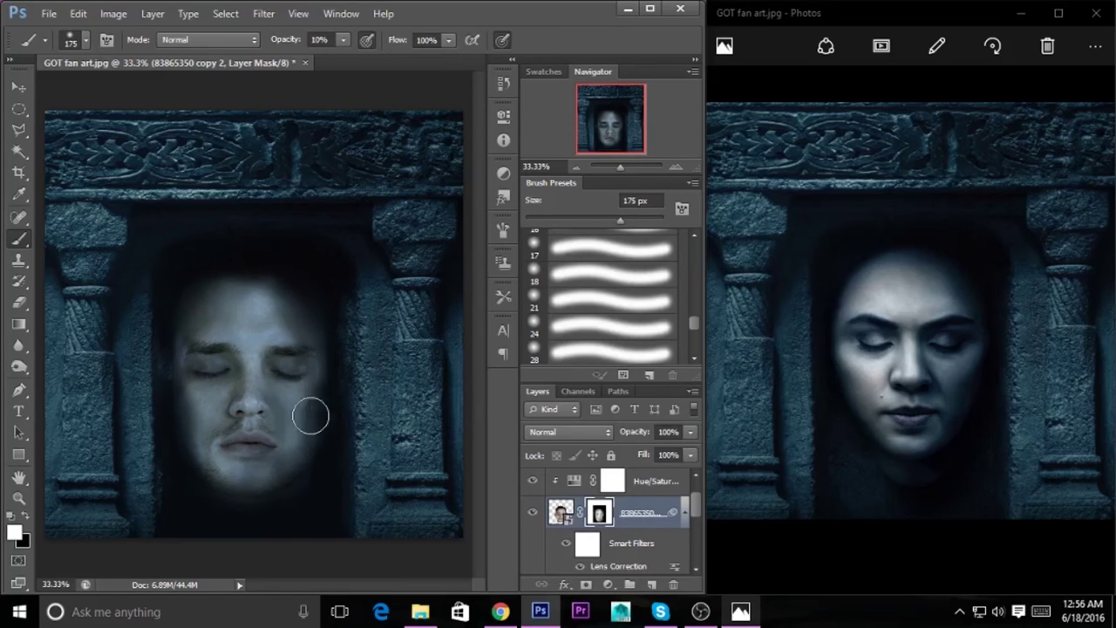
key(x)
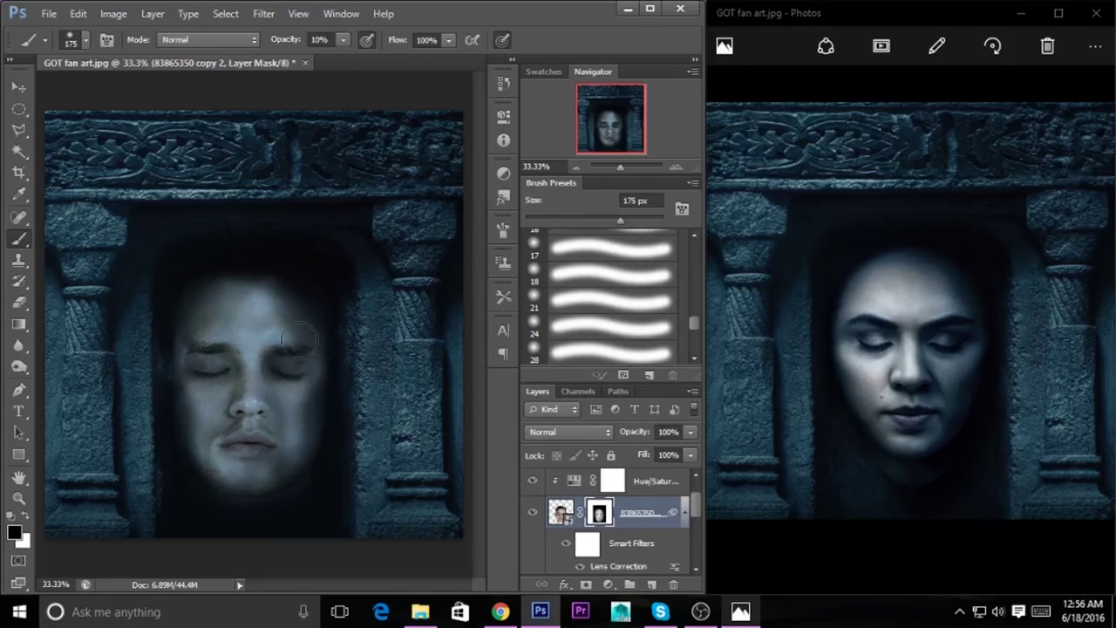
key(x)
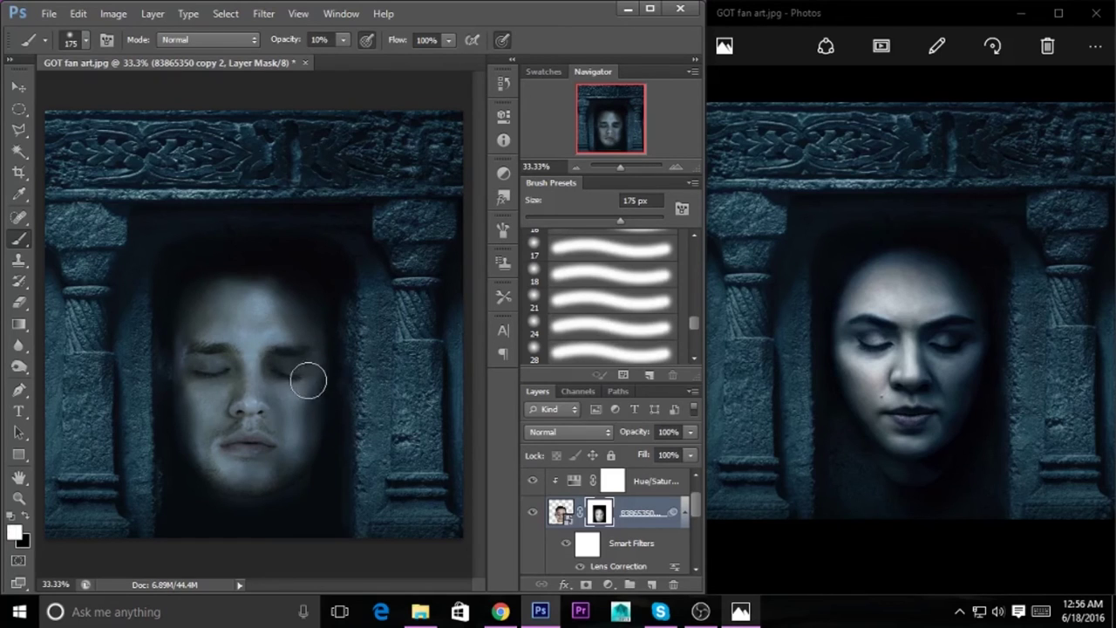
key(bracketleft)
key(bracketleft)
key(bracketleft)
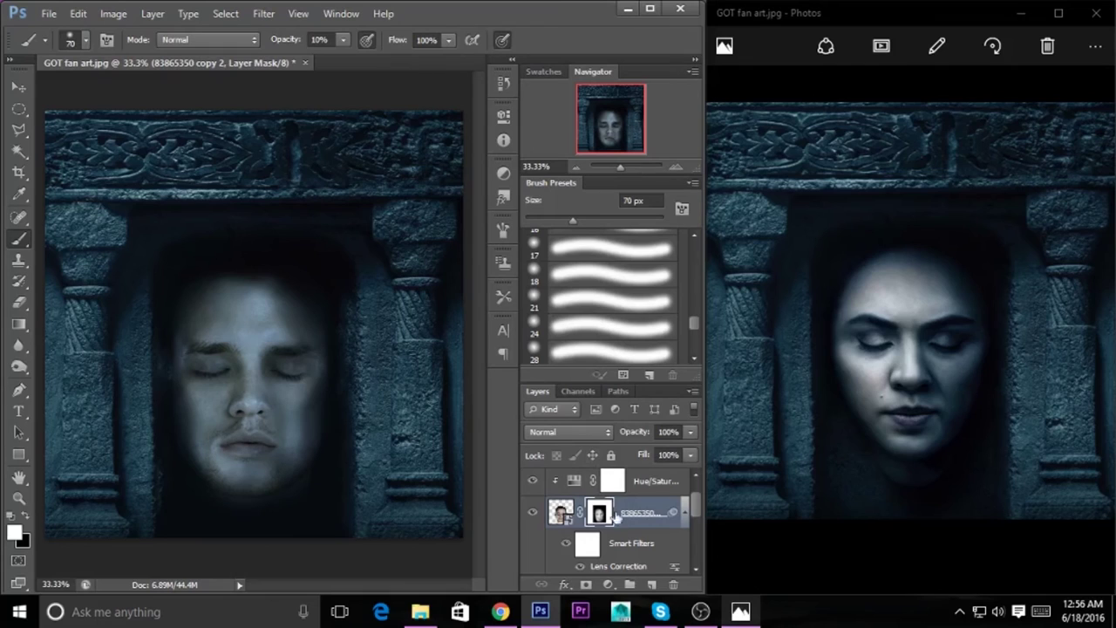
drag(697, 510, 697, 493)
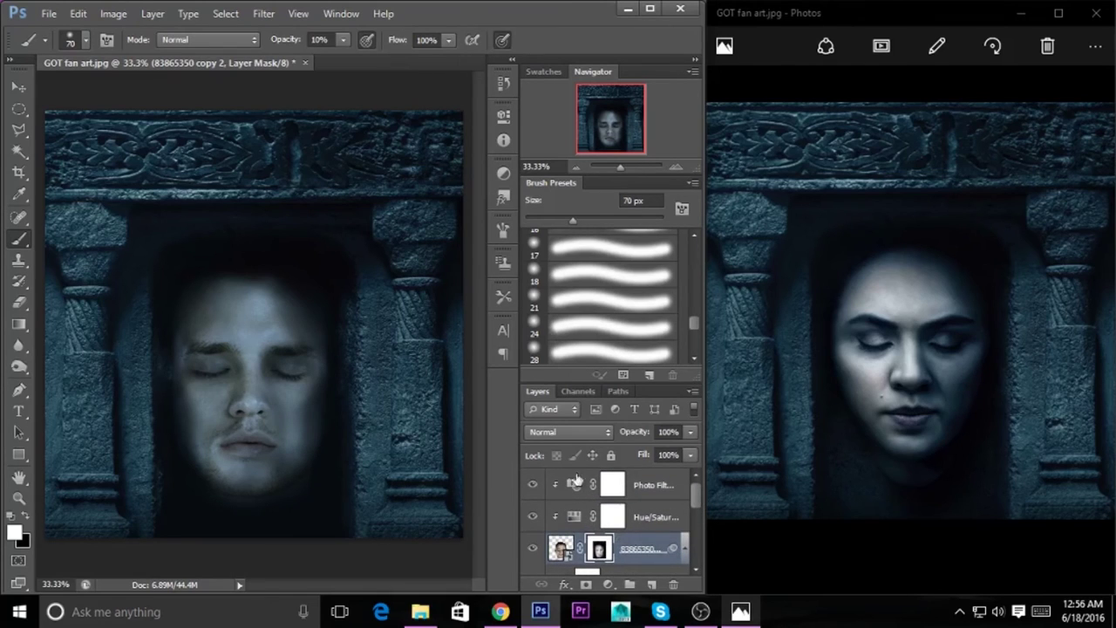
click(560, 547)
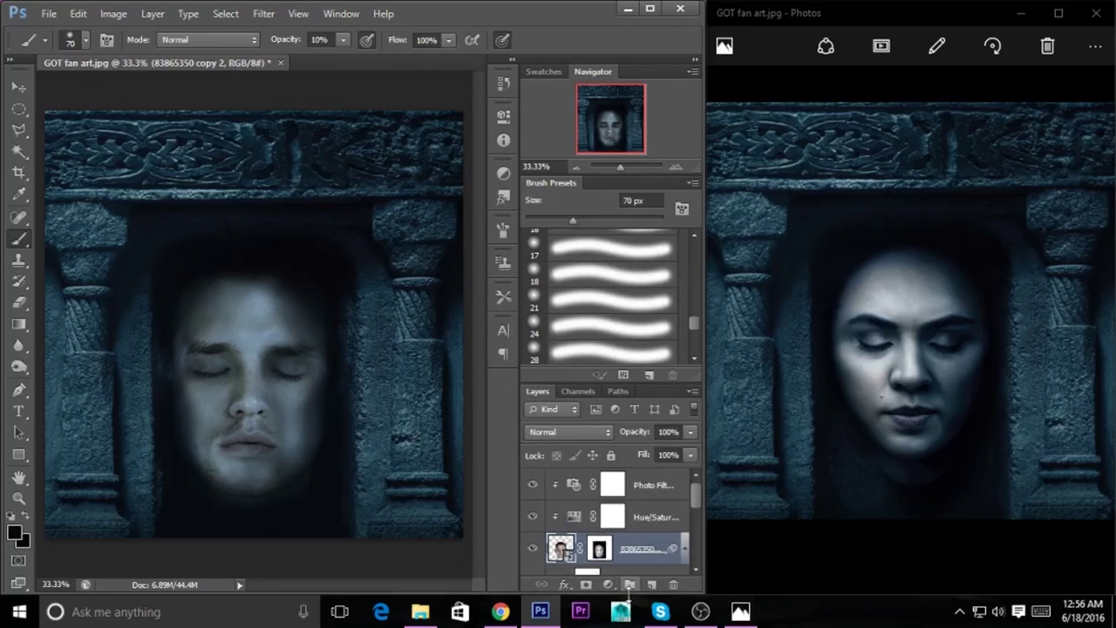
Add a Brightness/Contrast adjustment raising the face's brightness to about 40
click(609, 584)
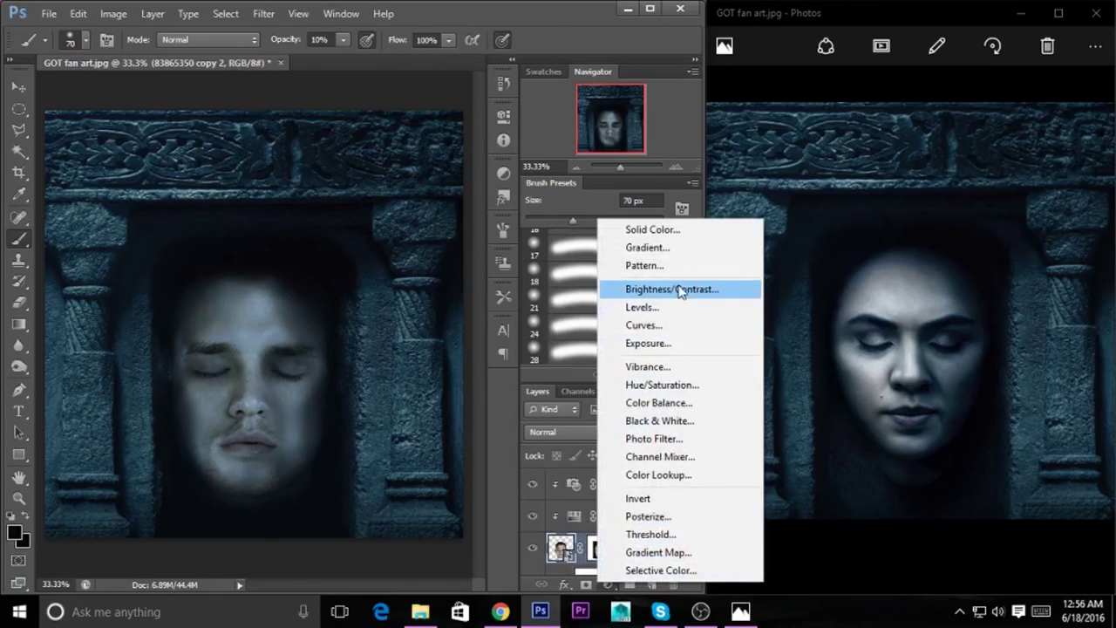
click(651, 289)
drag(395, 198, 422, 198)
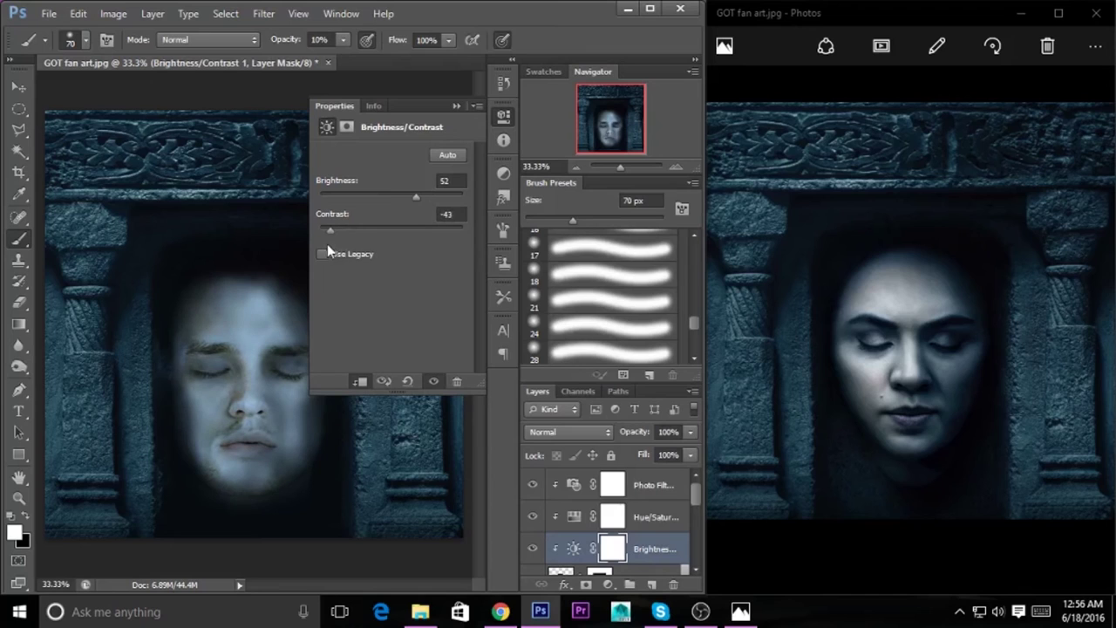
drag(393, 199, 399, 202)
click(456, 106)
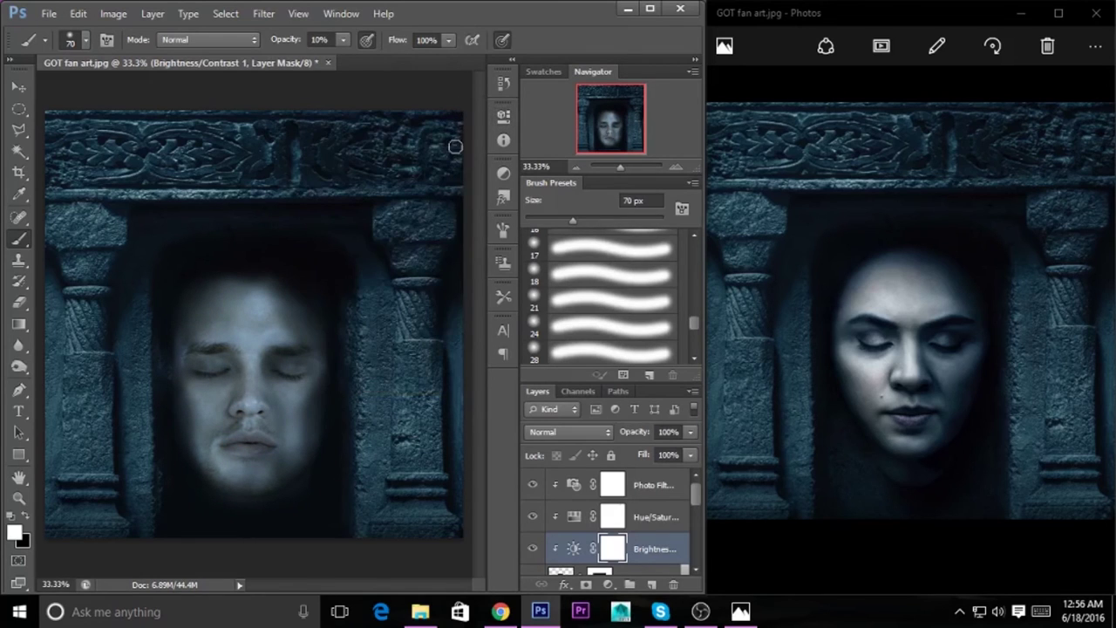
scroll(693, 503, down, 1)
scroll(692, 503, down, 1)
Add a Levels adjustment with input levels 0, 0.62 and 218
click(608, 584)
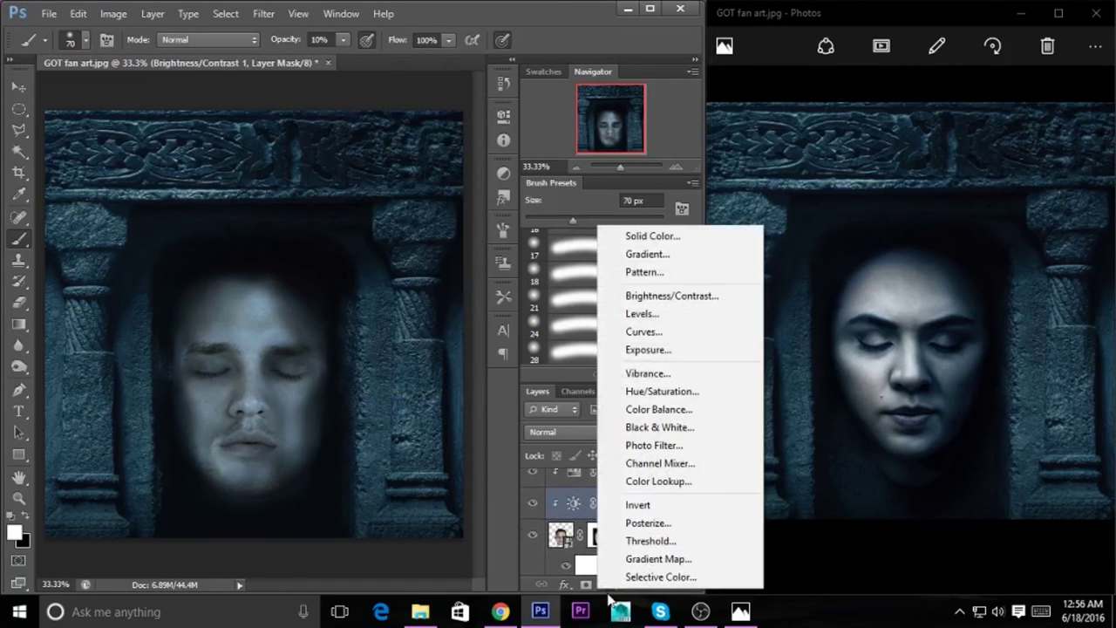
click(643, 313)
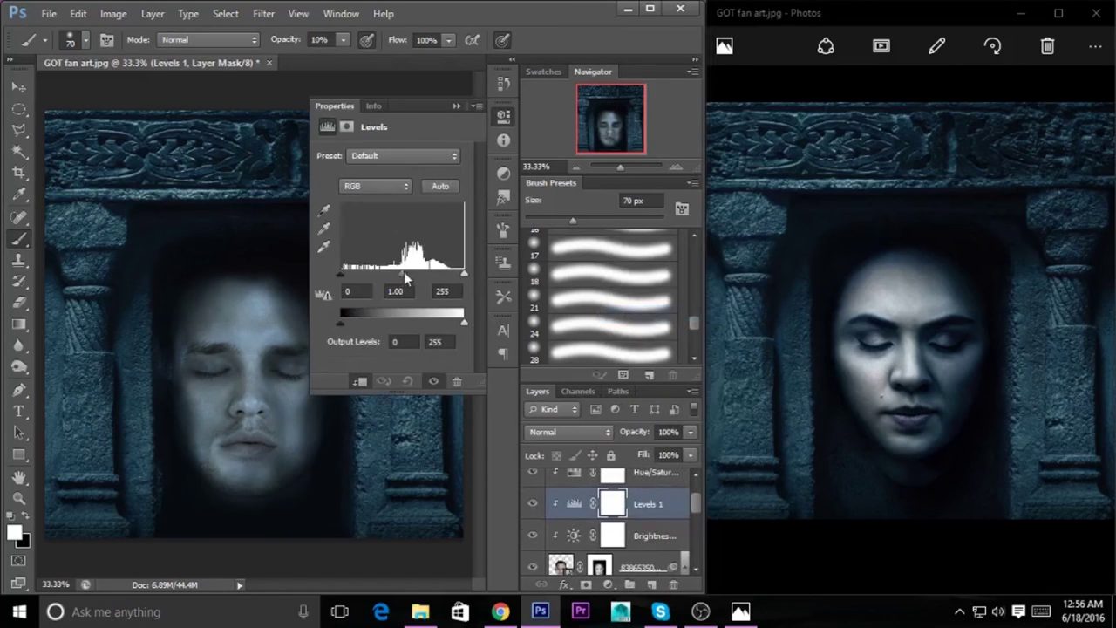
drag(400, 274, 423, 278)
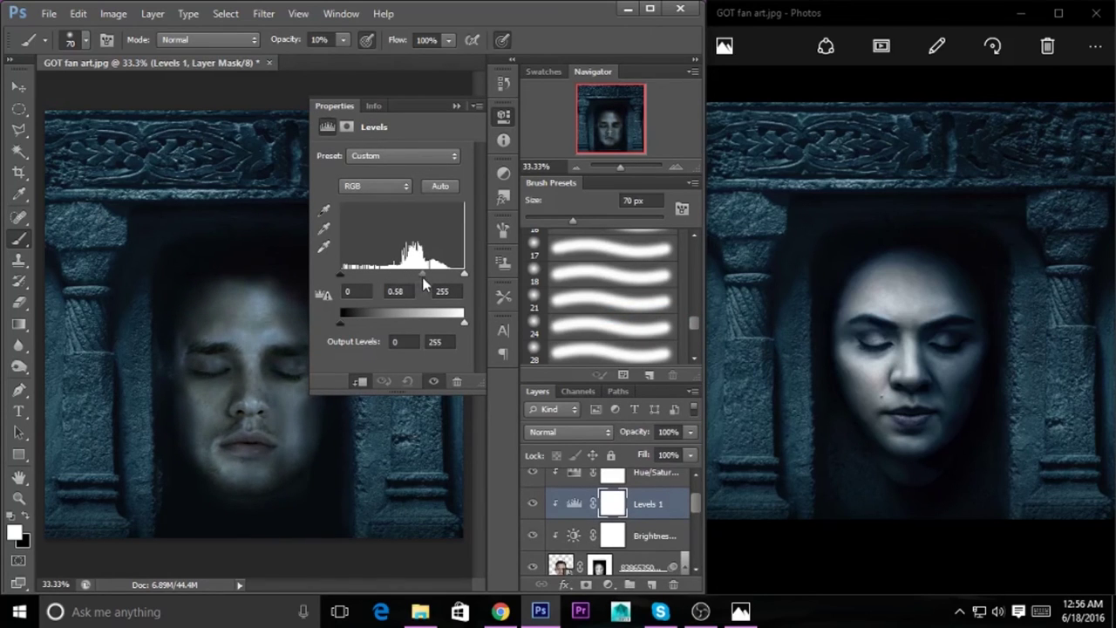
drag(463, 274, 343, 281)
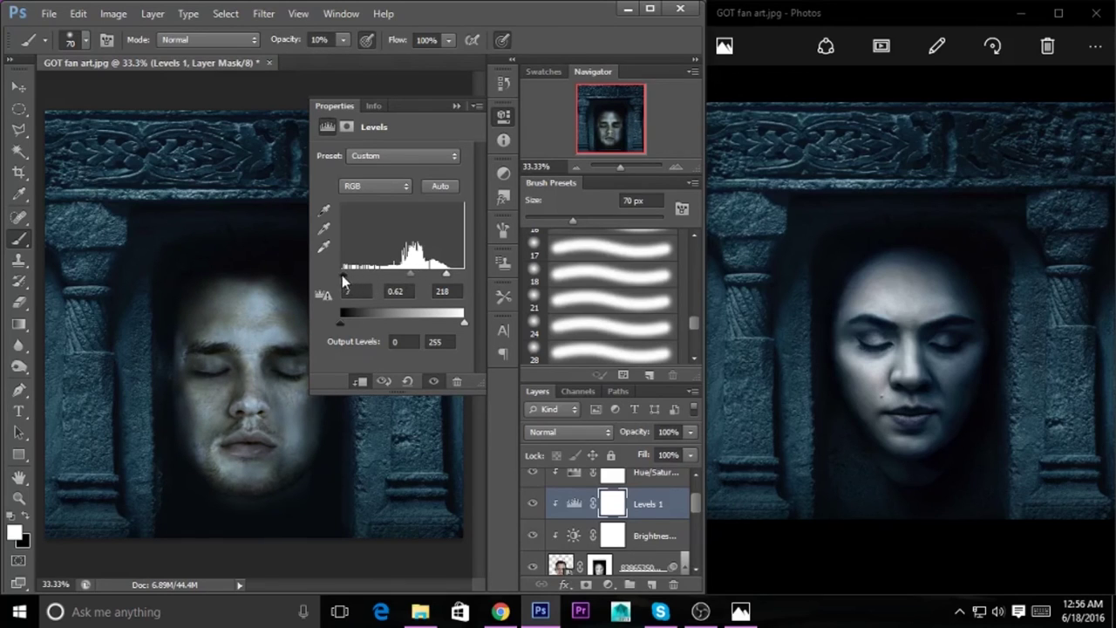
click(455, 107)
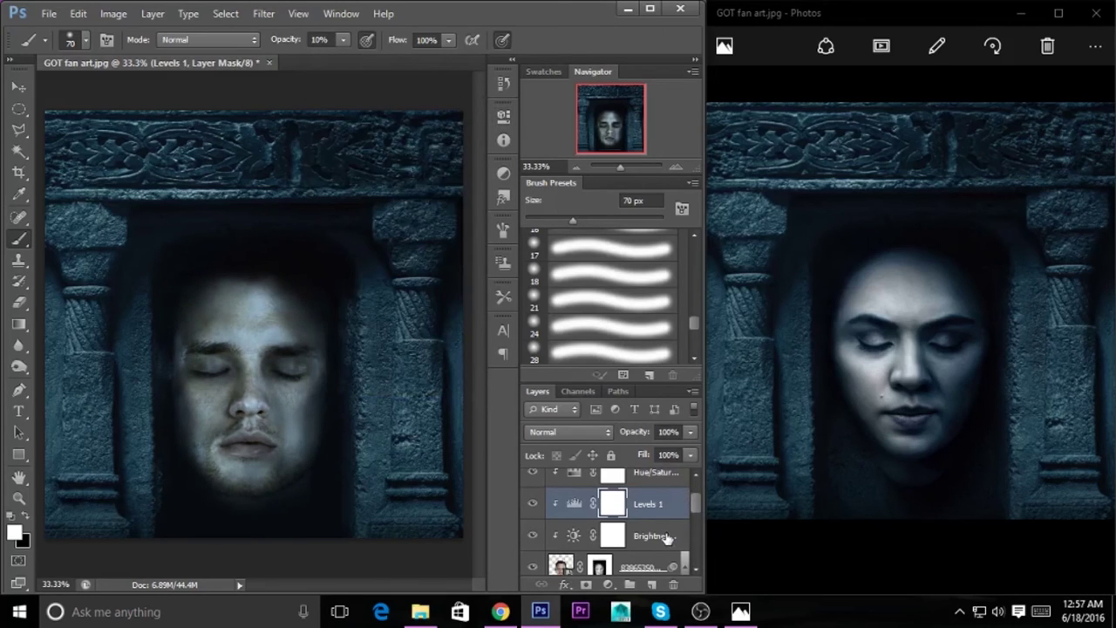
drag(694, 509, 696, 488)
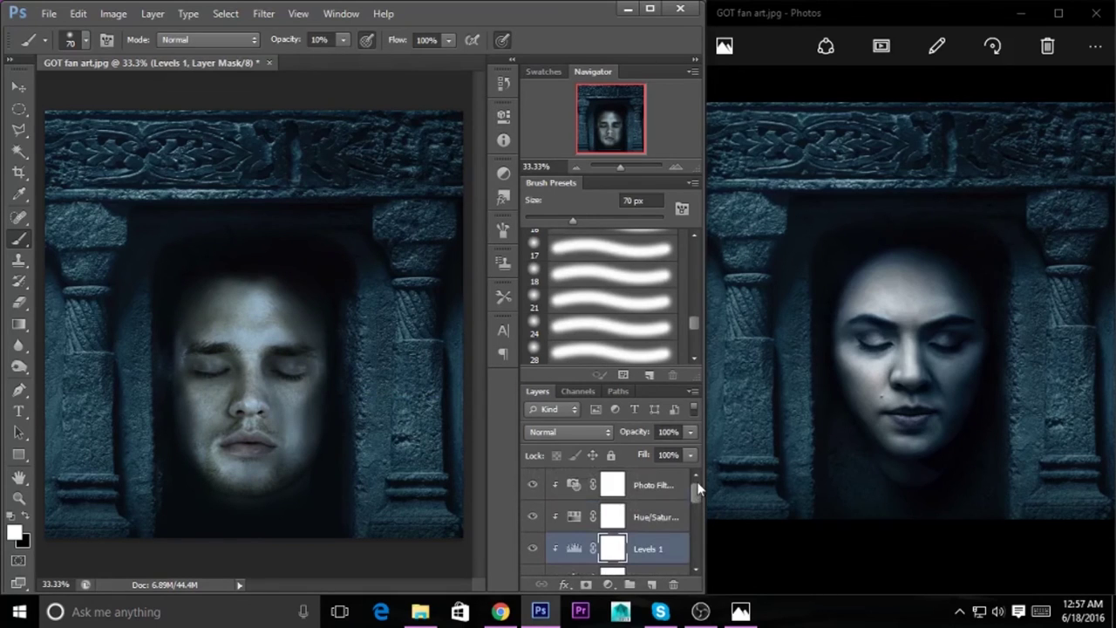
Restore the Photo Filter layer's opacity to 100%
click(654, 485)
drag(689, 432, 667, 456)
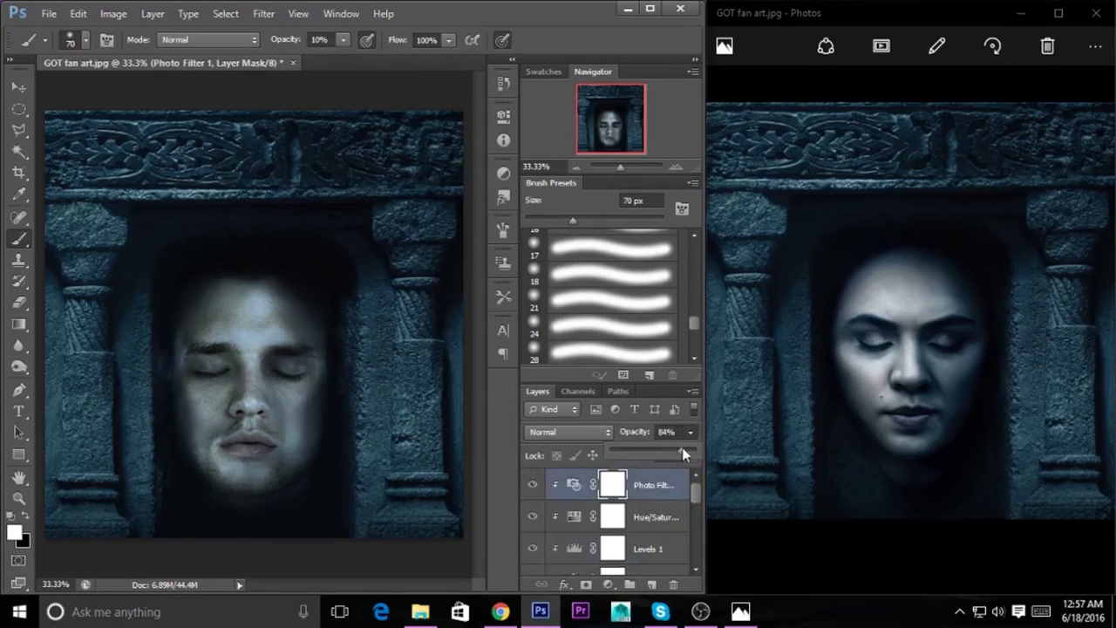
drag(682, 448, 726, 438)
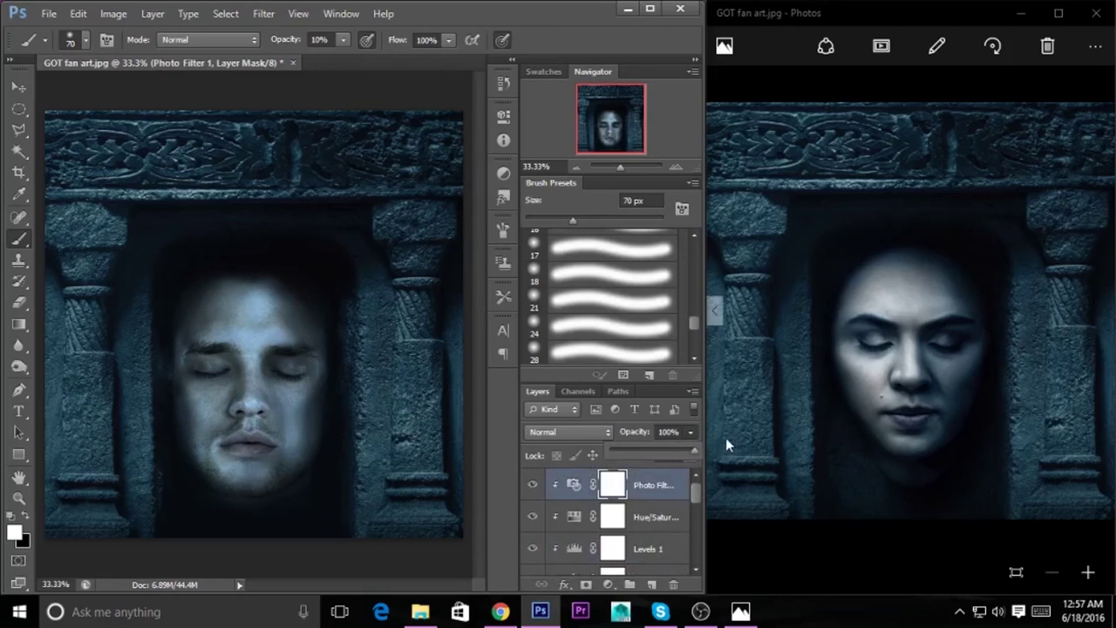
click(693, 431)
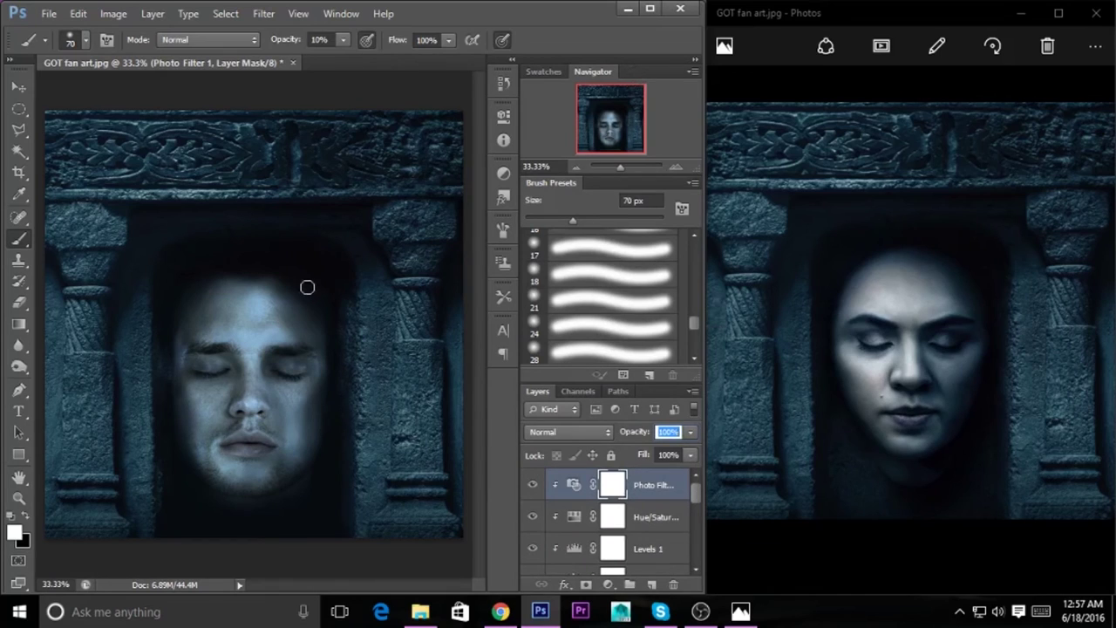
Paint the face mask around the forehead and cheek with a 100 px brush, switching to black
key(alt+bracketleft)
scroll(699, 504, up, 2)
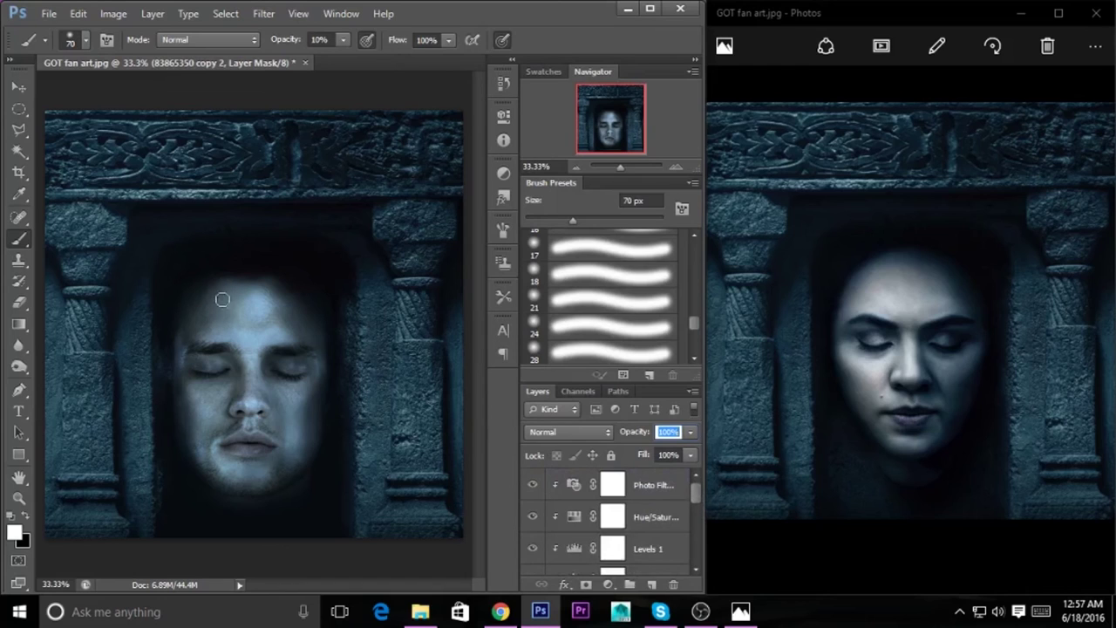
key(bracketright)
key(bracketright)
key(bracketright)
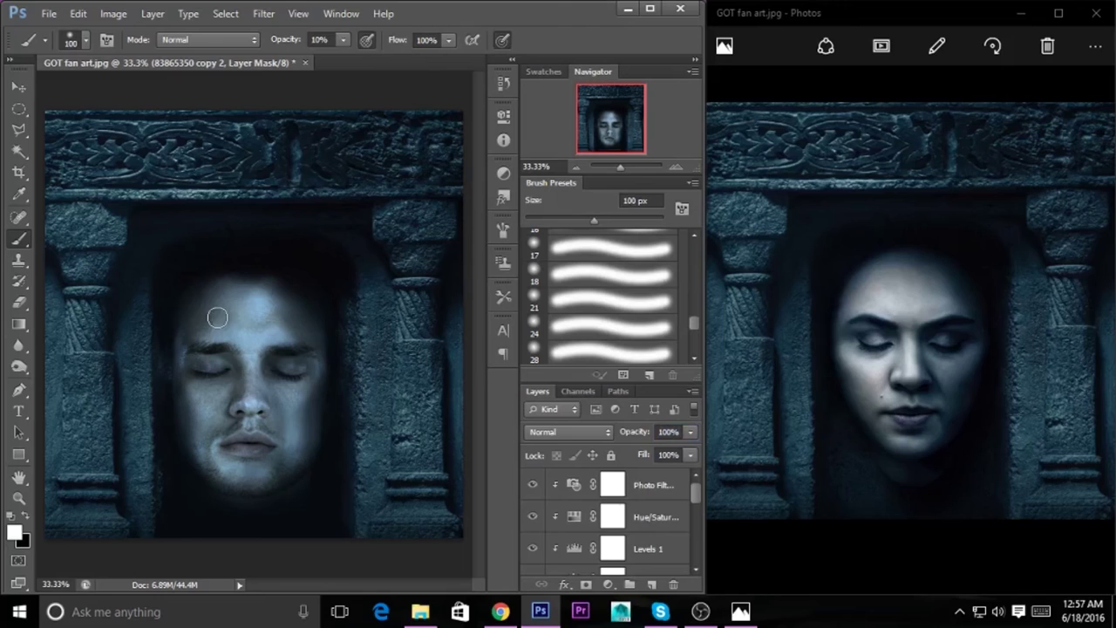
mouse_move(236, 305)
mouse_down()
mouse_move(209, 296)
mouse_move(221, 294)
mouse_move(181, 316)
mouse_move(172, 341)
mouse_move(285, 299)
mouse_move(269, 306)
mouse_up()
key(x)
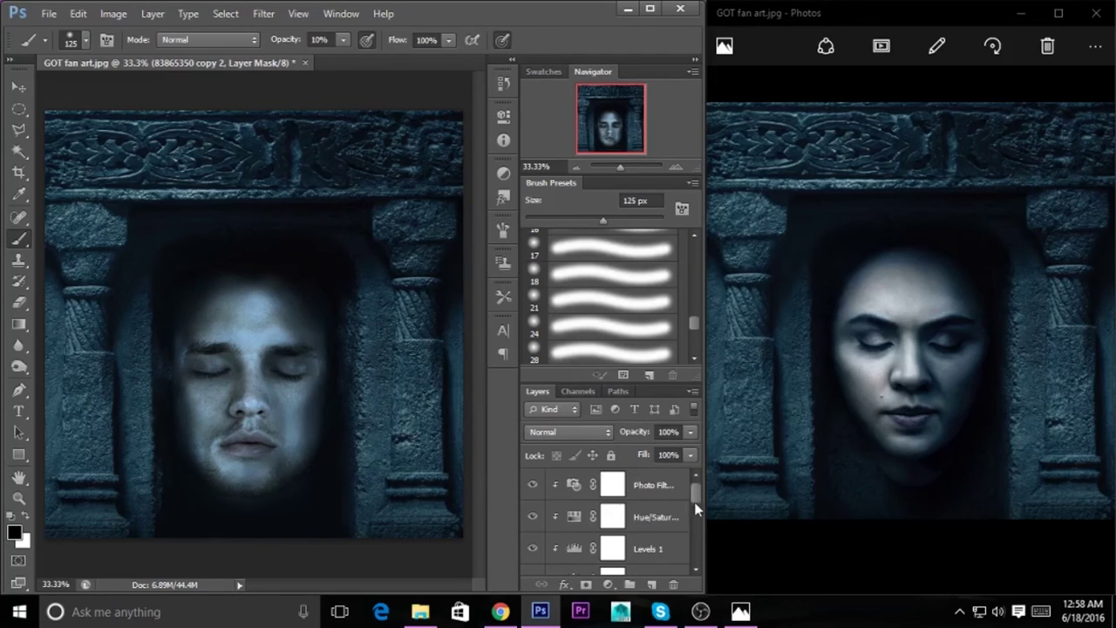
Duplicate Layer 0 copy as Layer 0 copy 2, move it above Layer 0, and show it
drag(694, 501, 694, 548)
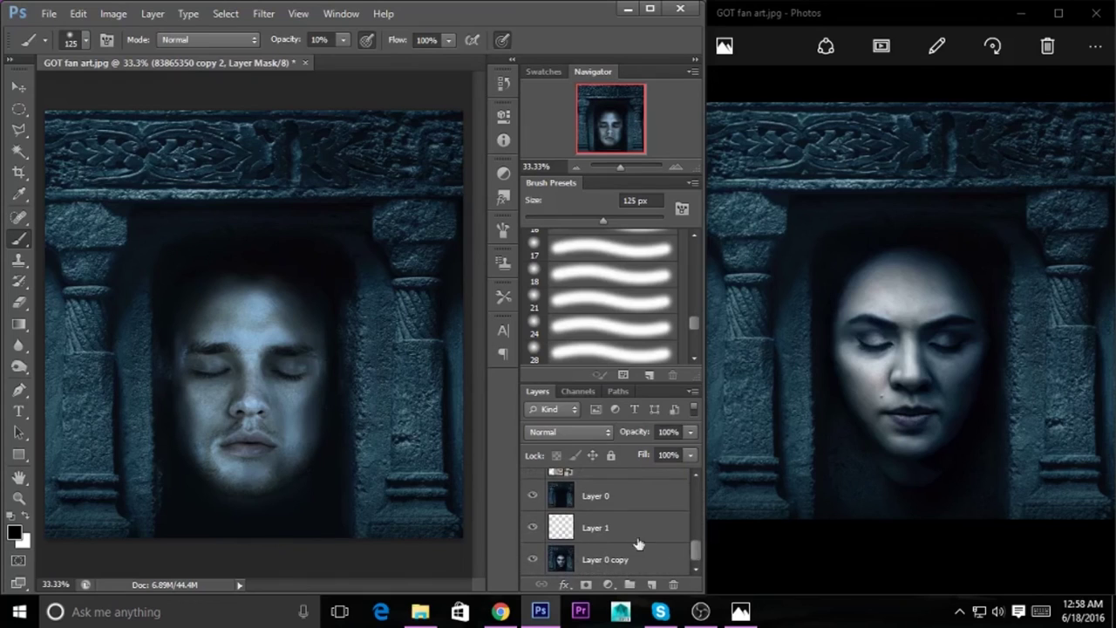
click(581, 559)
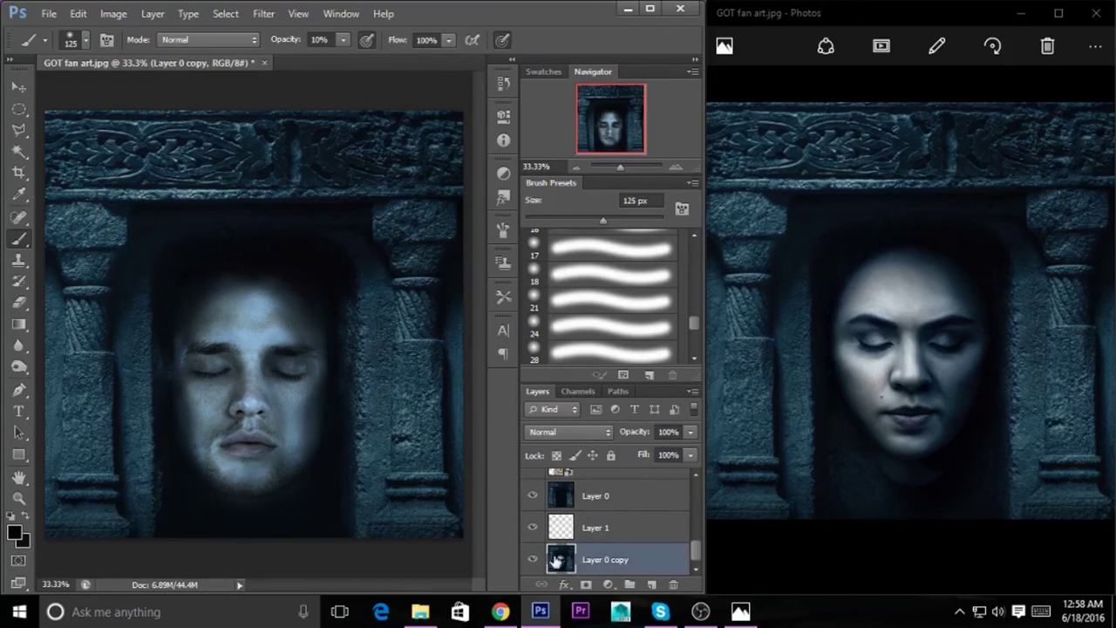
drag(598, 559, 629, 584)
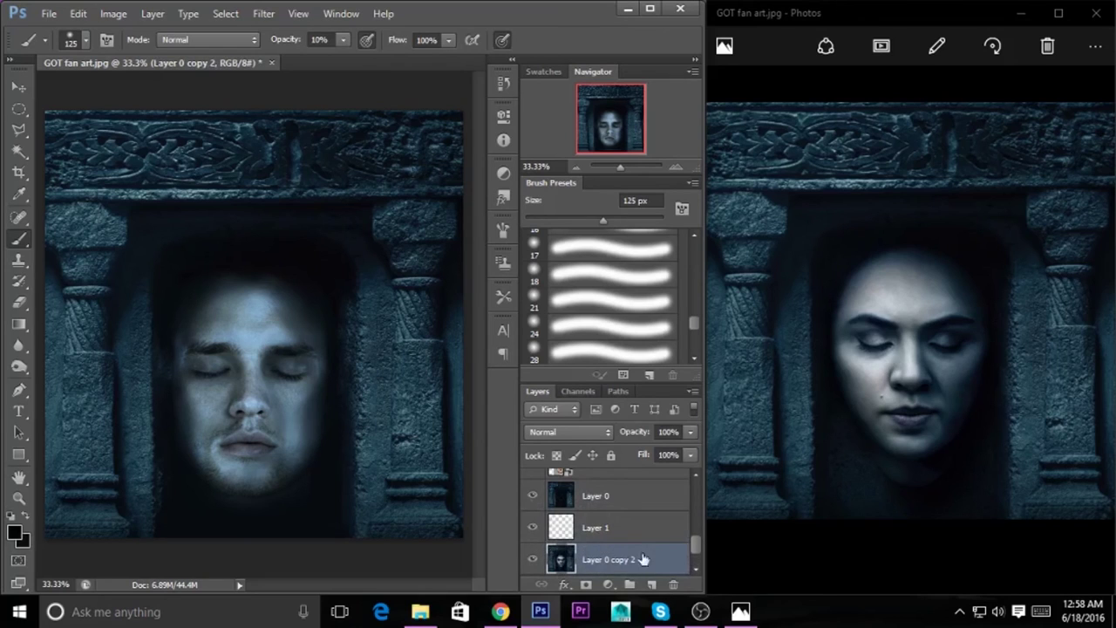
scroll(697, 545, up, 1)
drag(622, 567, 642, 495)
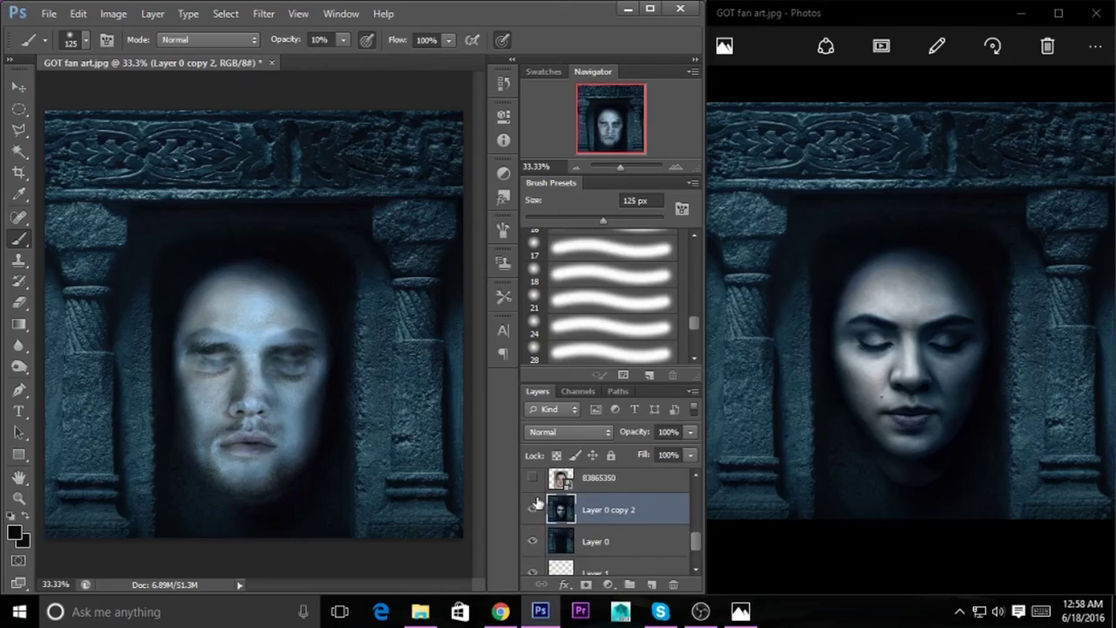
click(533, 510)
click(532, 511)
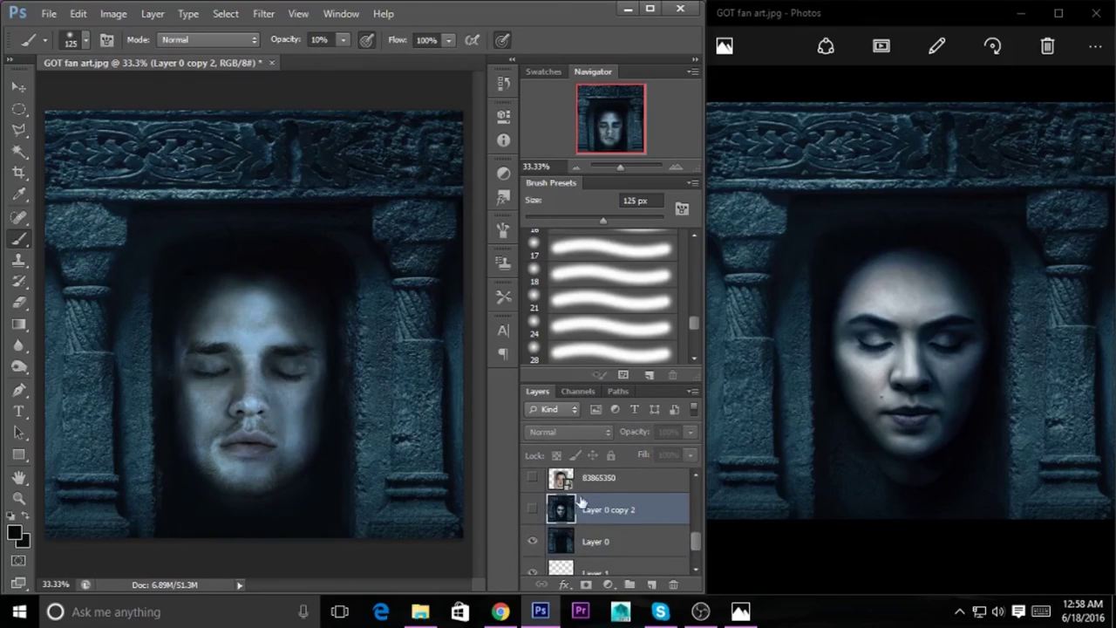
drag(693, 549, 697, 544)
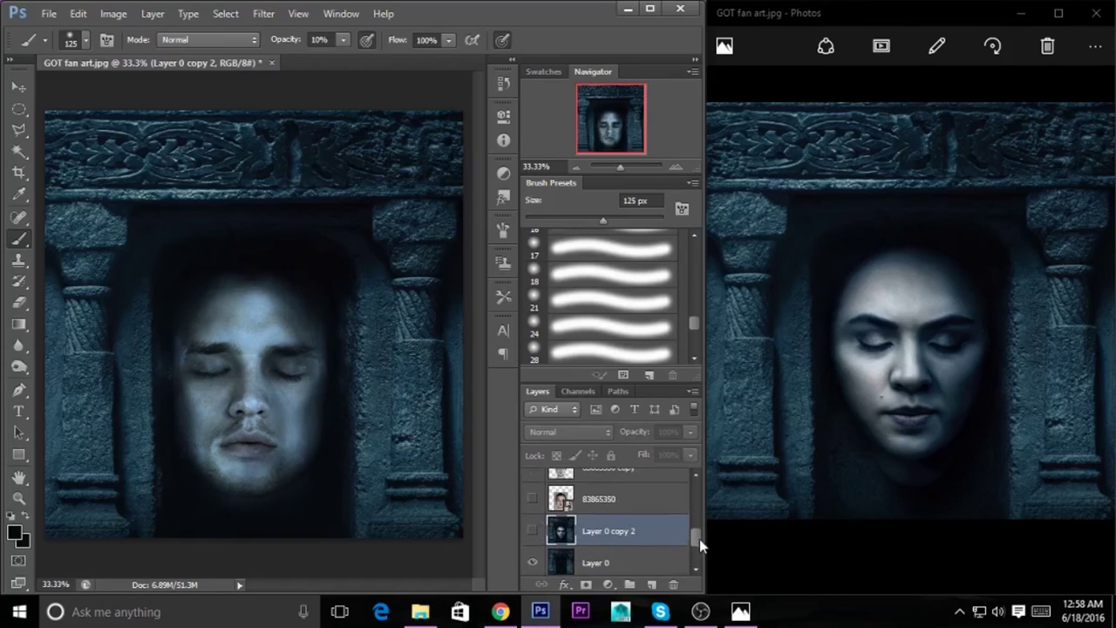
alt+click(533, 514)
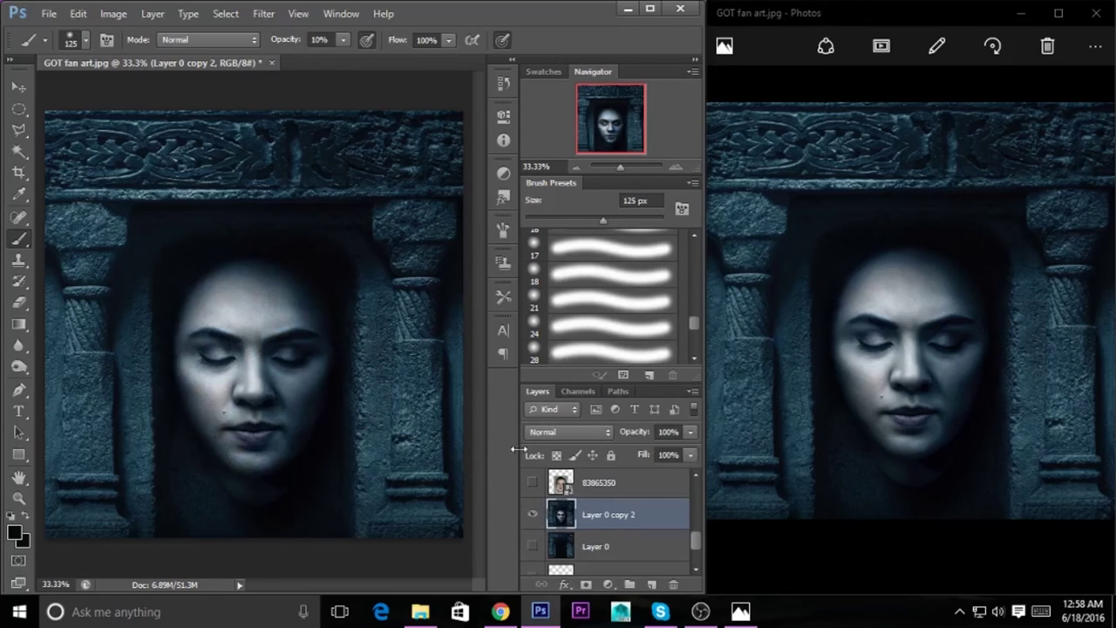
Lasso the woman's face on Layer 0 copy 2, delete it, and deselect
click(26, 133)
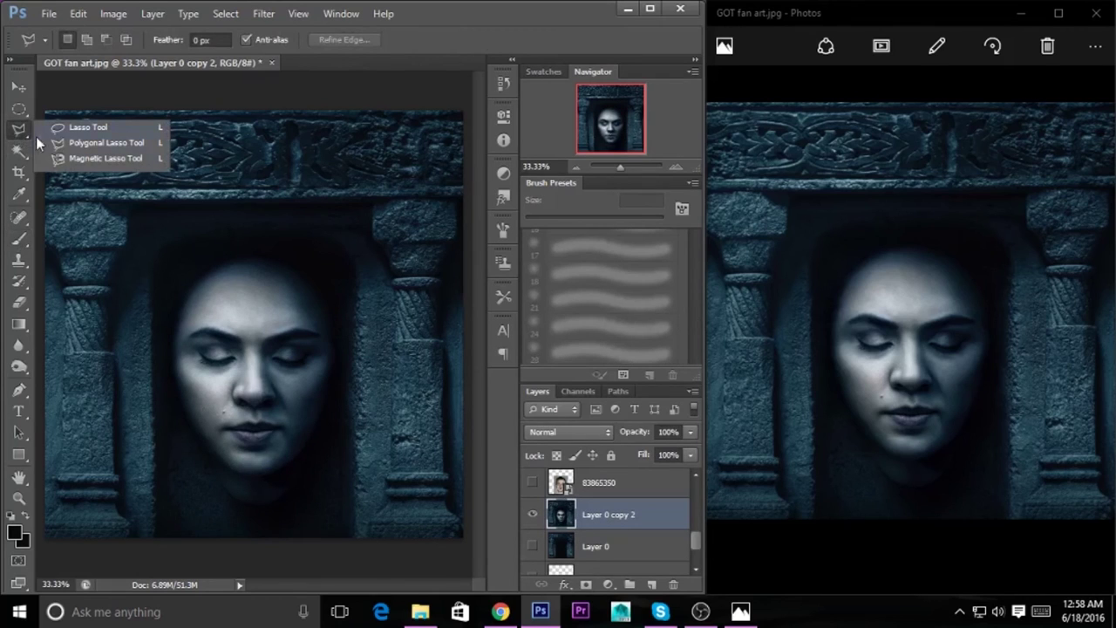
click(83, 127)
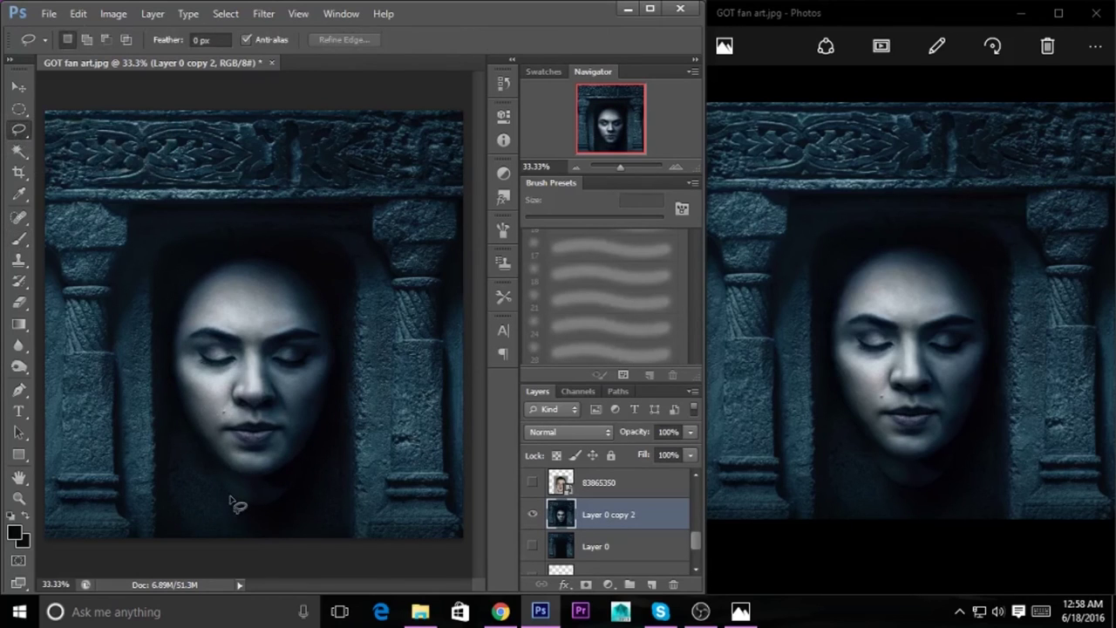
mouse_move(222, 503)
mouse_down()
mouse_move(173, 327)
mouse_move(212, 279)
mouse_move(274, 256)
mouse_move(311, 288)
mouse_move(344, 361)
mouse_move(304, 478)
mouse_move(230, 511)
mouse_move(216, 499)
mouse_up()
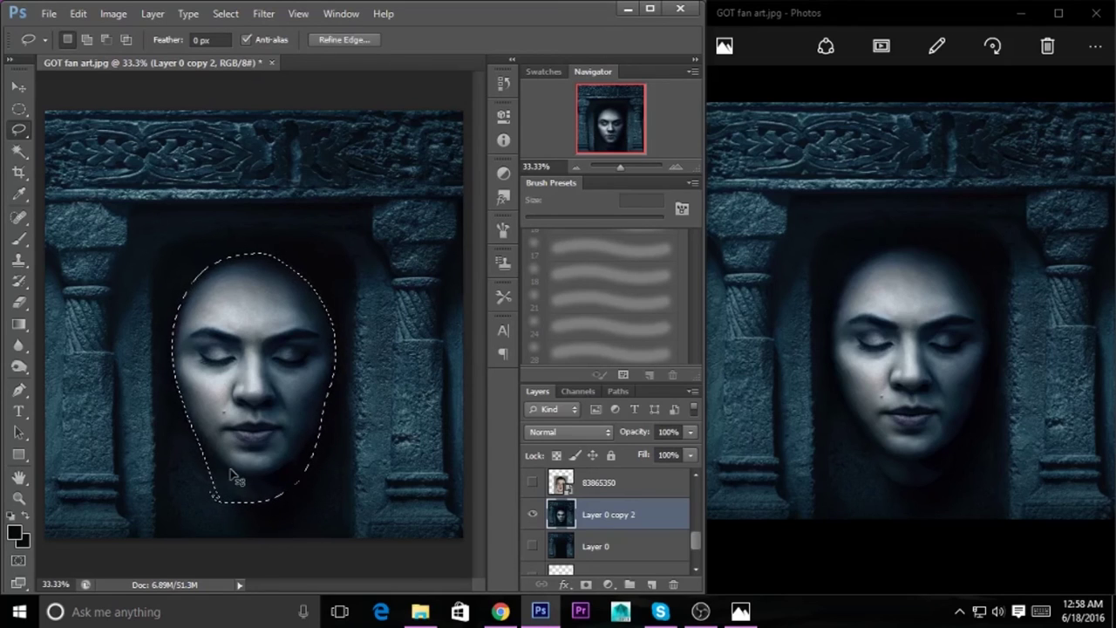
key(Delete)
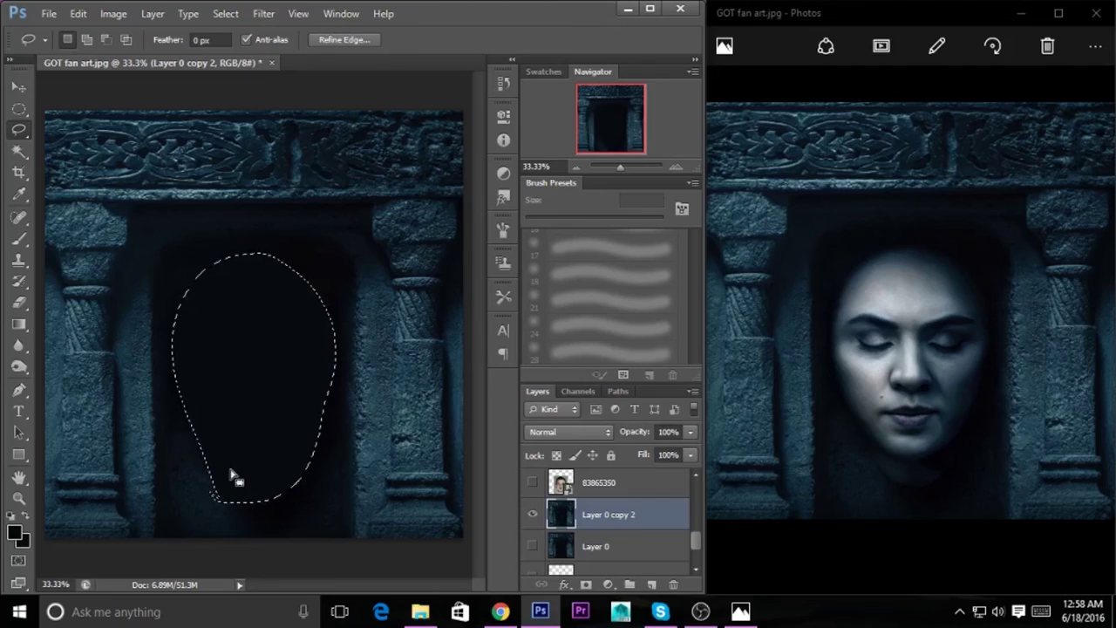
key(ctrl+d)
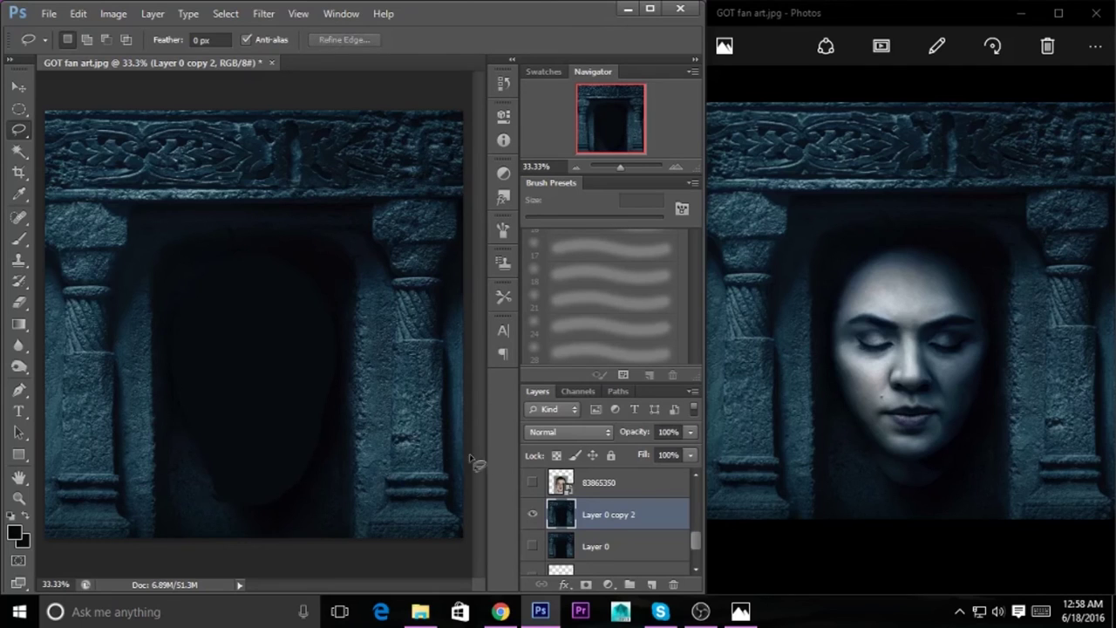
Make the man's face layer visible again
click(533, 483)
click(533, 483)
scroll(695, 518, up, 5)
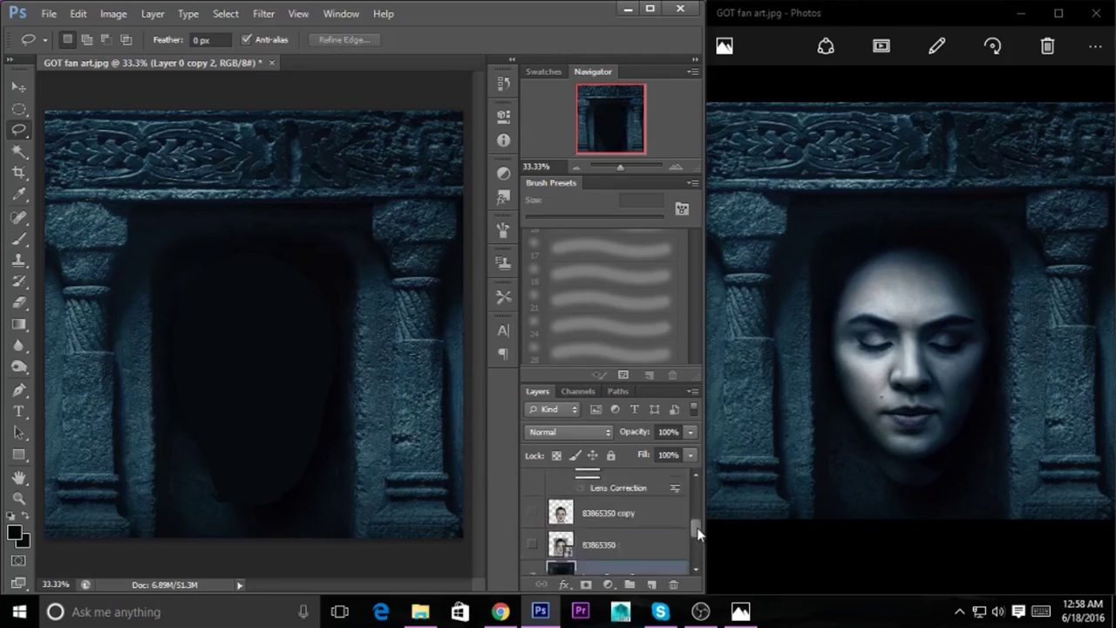
scroll(695, 518, down, 2)
click(533, 503)
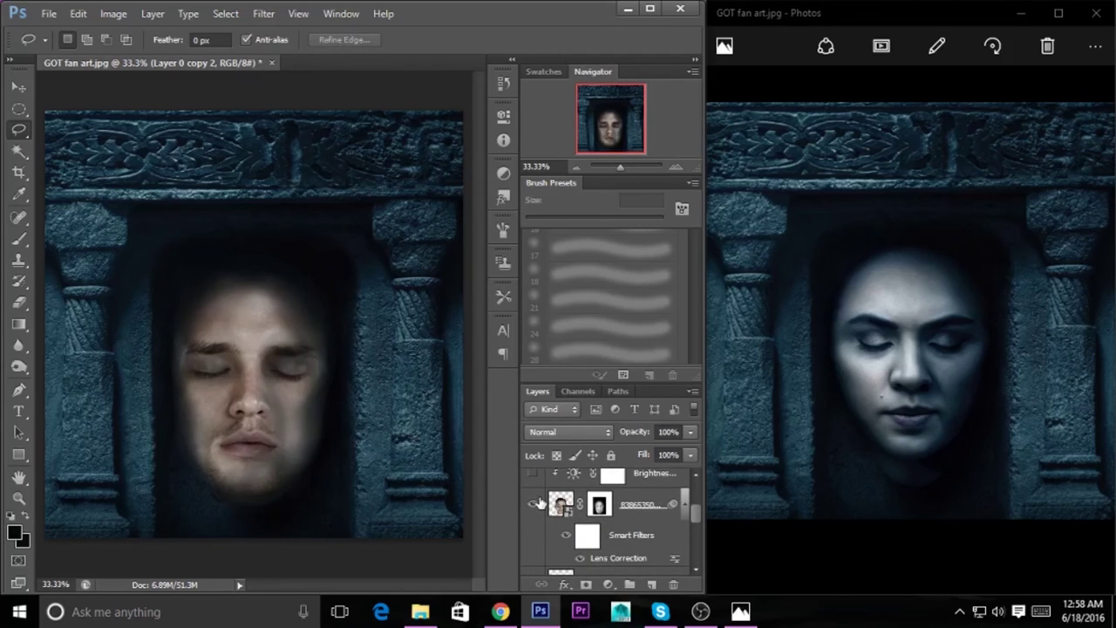
scroll(679, 517, up, 2)
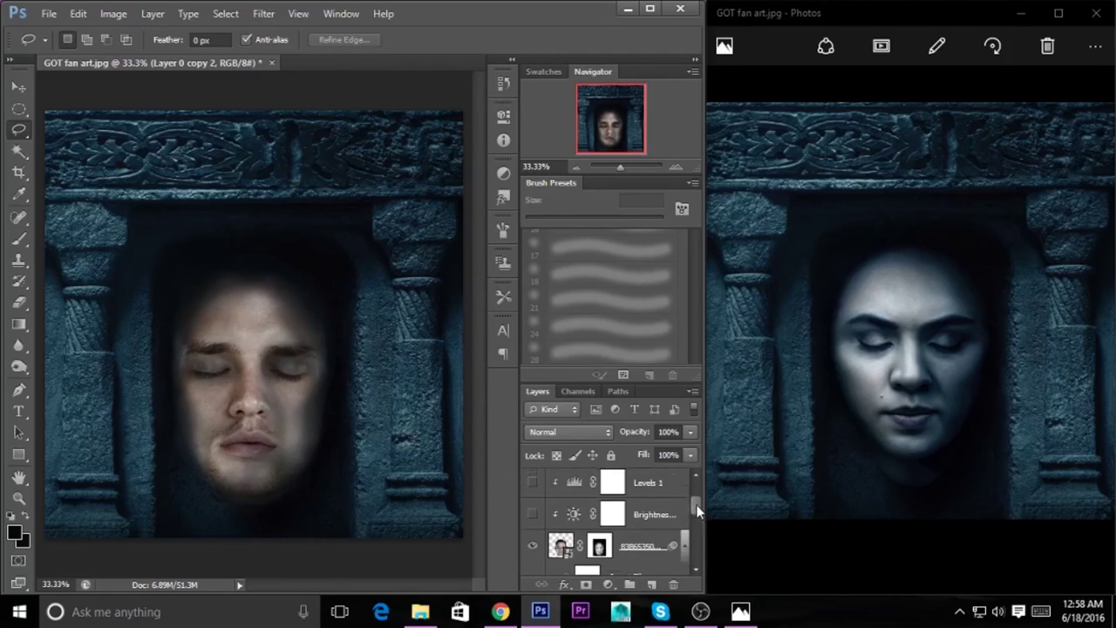
Turn Levels 1, Hue/Saturation and Photo Filter back on, place Layer 0 copy 2 below Layer 0, and show Layer 0
click(533, 490)
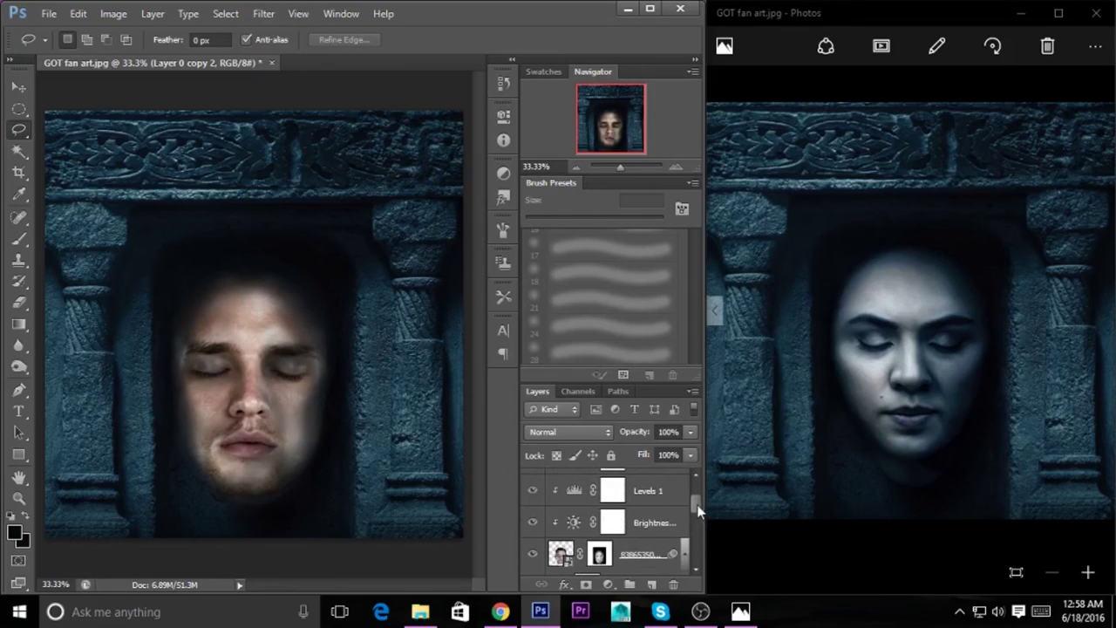
scroll(689, 502, up, 2)
click(531, 517)
click(532, 484)
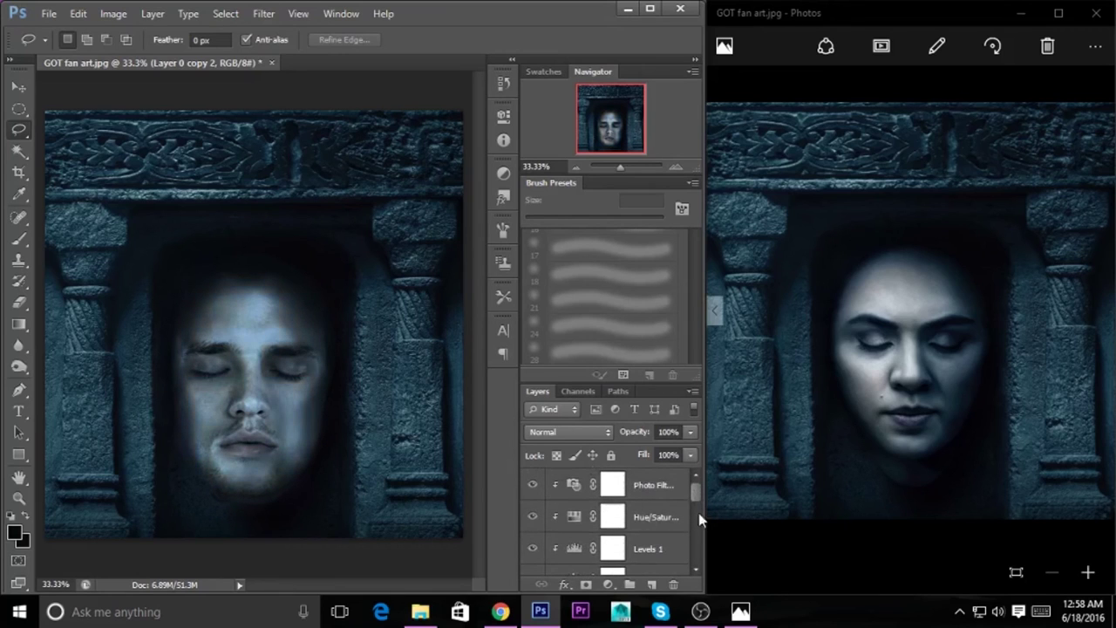
scroll(695, 506, down, 1)
scroll(694, 492, up, 1)
drag(694, 486, 691, 542)
mouse_move(611, 484)
mouse_down()
mouse_move(589, 529)
mouse_move(598, 532)
mouse_up()
click(533, 483)
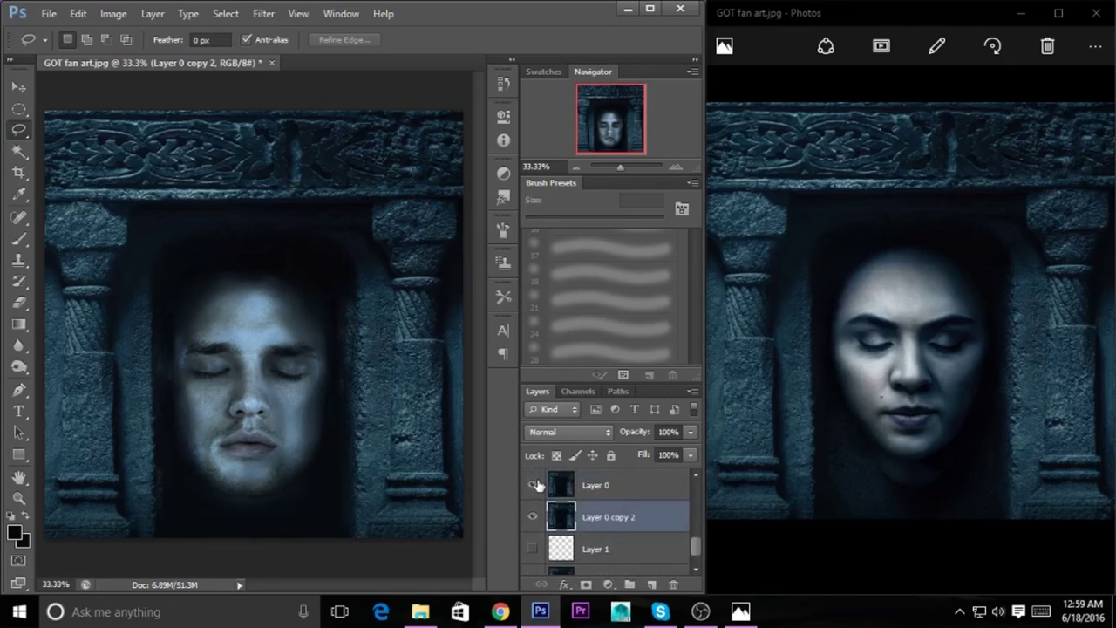
Toggle Layer 0's visibility to compare the chin, leaving it hidden
click(533, 484)
click(534, 485)
click(534, 486)
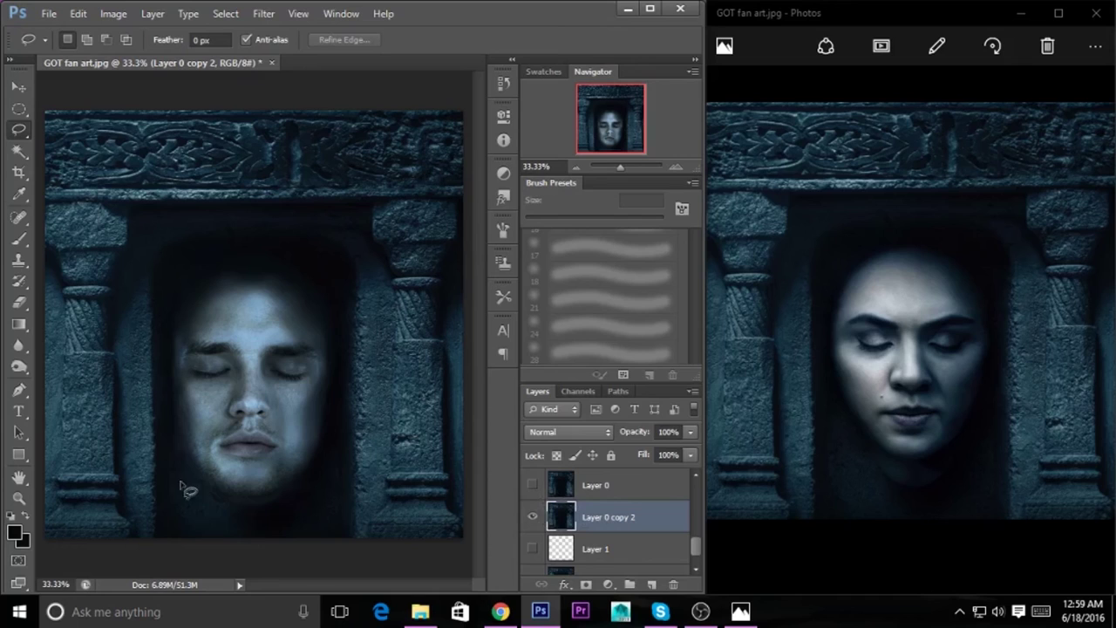
mouse_move(711, 547)
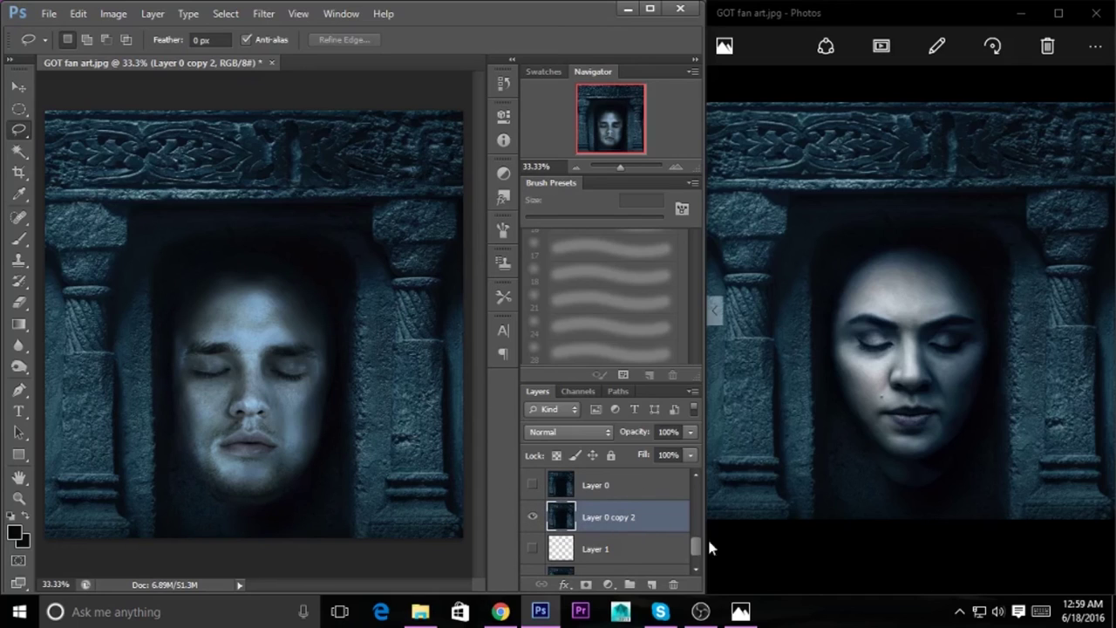
drag(698, 554, 698, 544)
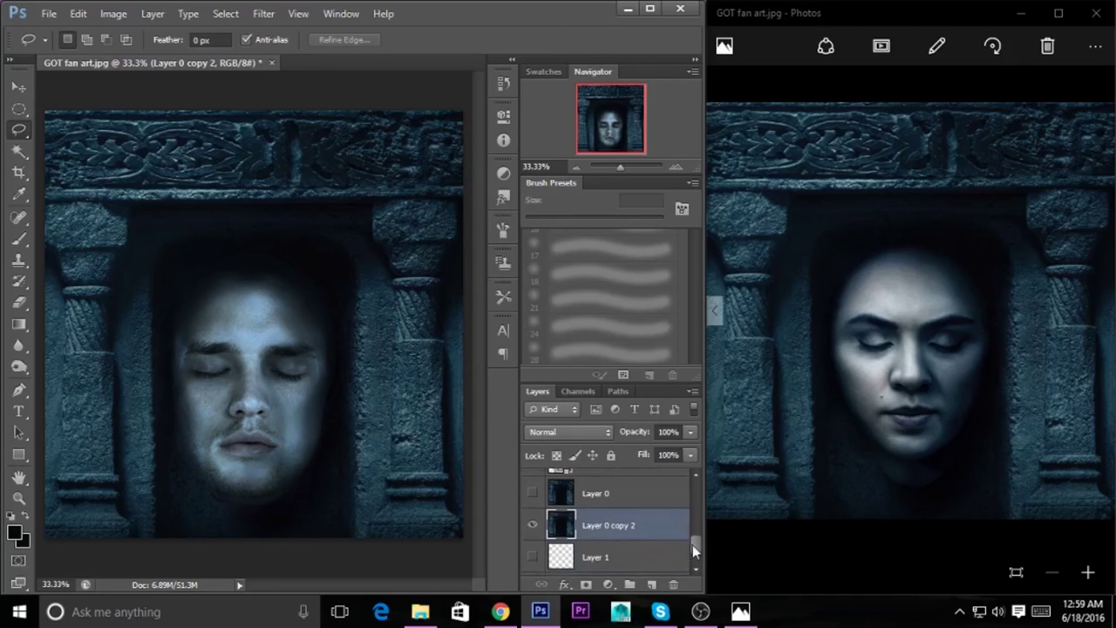
Add and delete a spare Layer 2, then move Layer 1 above Layer 0 copy 2
click(652, 584)
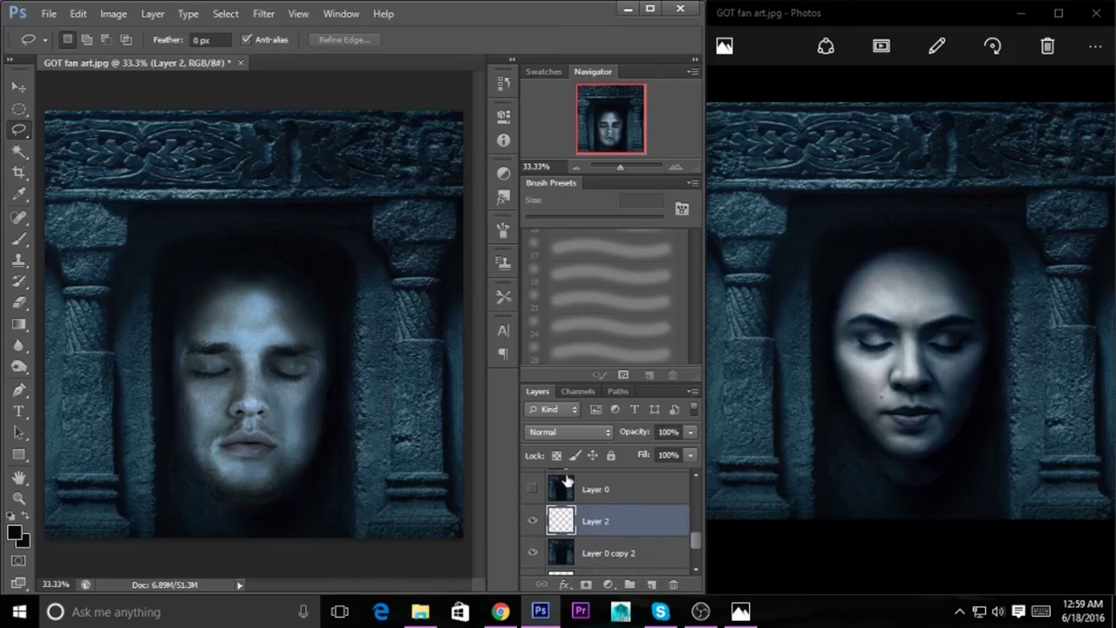
click(673, 584)
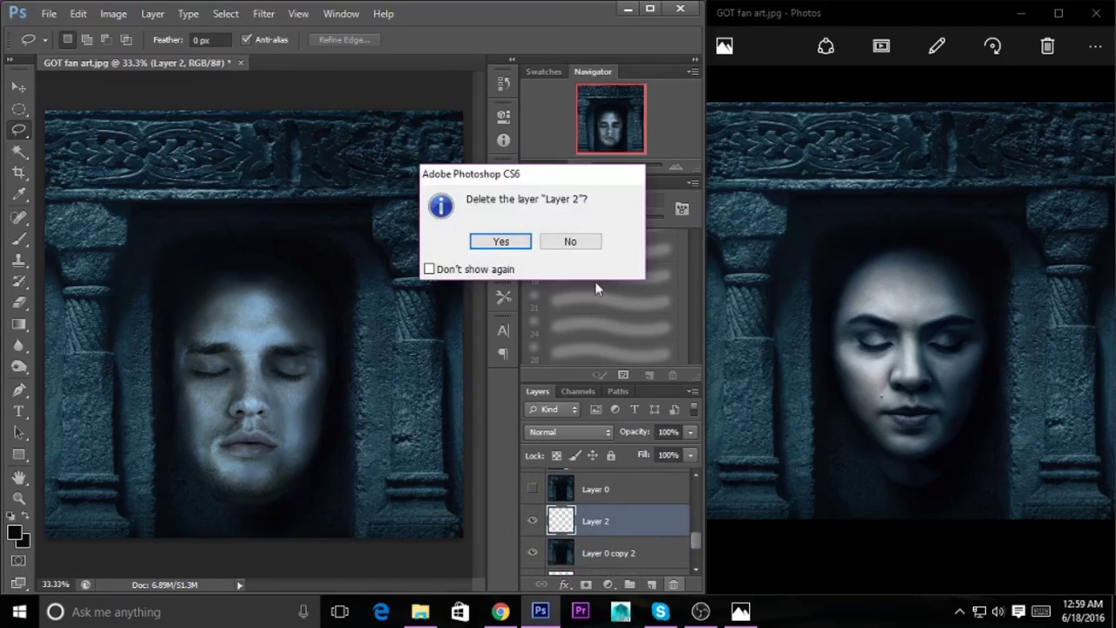
click(519, 234)
drag(628, 553, 629, 513)
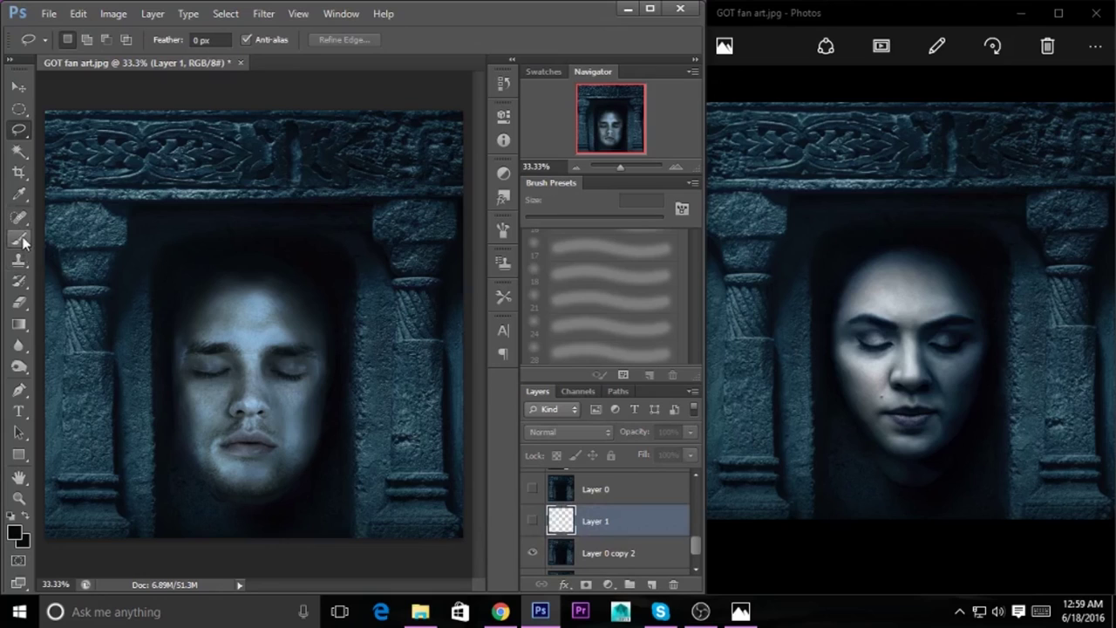
Make Layer 1 visible and paint faint dark shading over the face with a soft brush
click(19, 345)
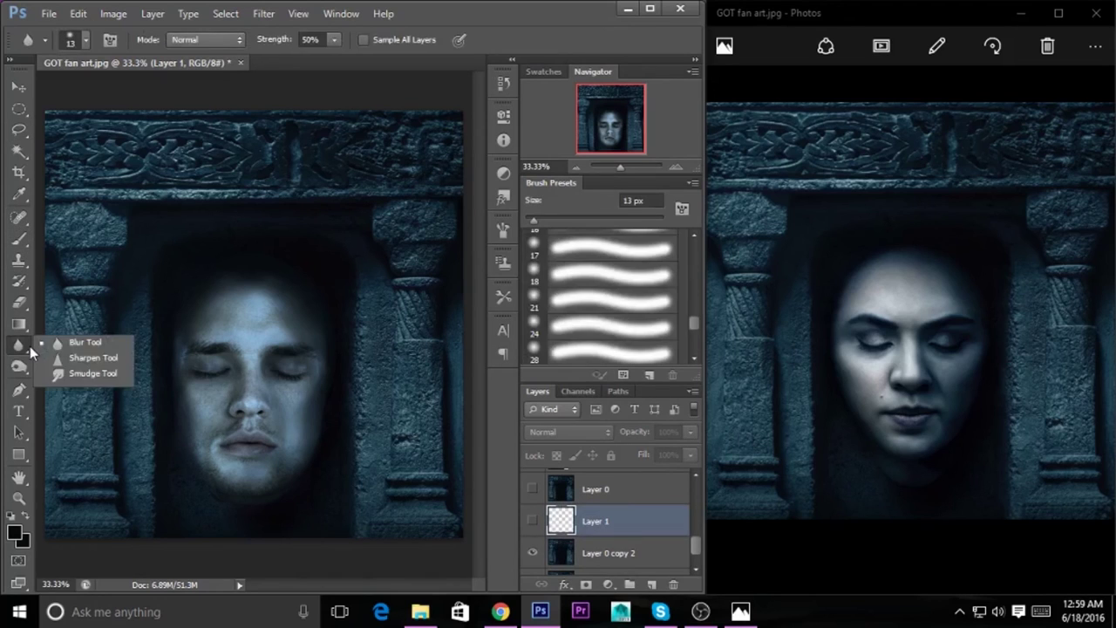
click(19, 366)
click(52, 378)
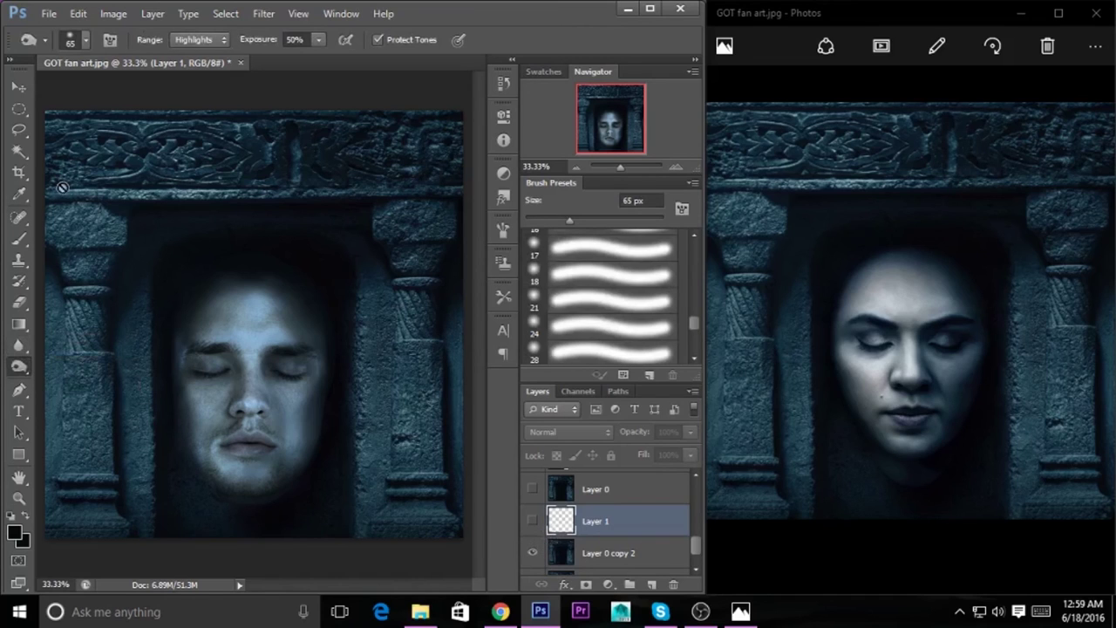
click(19, 237)
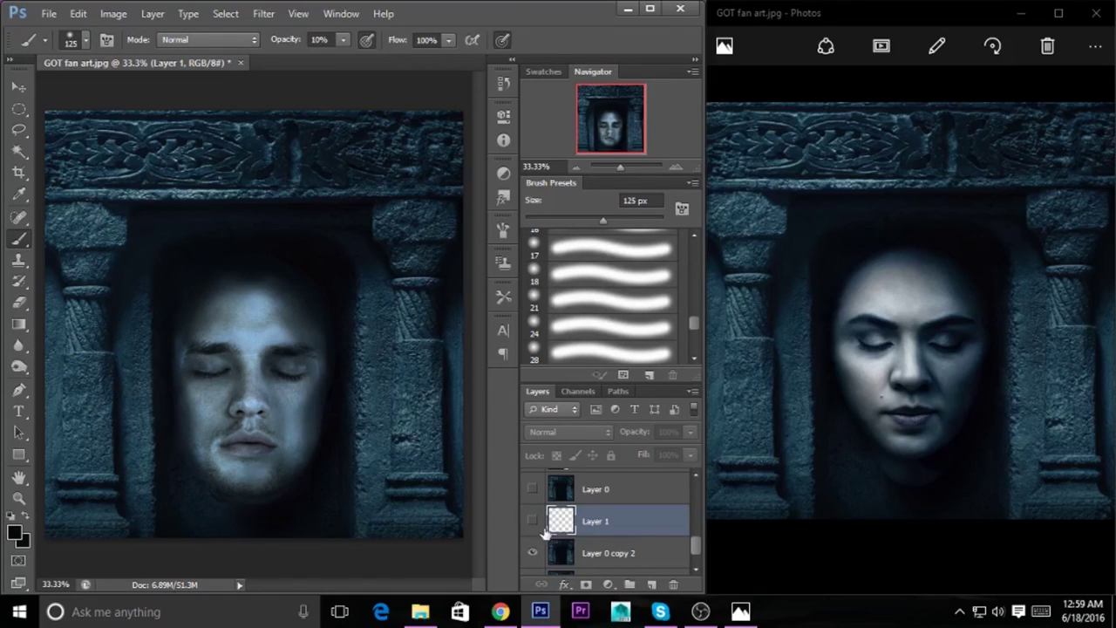
click(531, 520)
drag(164, 447, 182, 481)
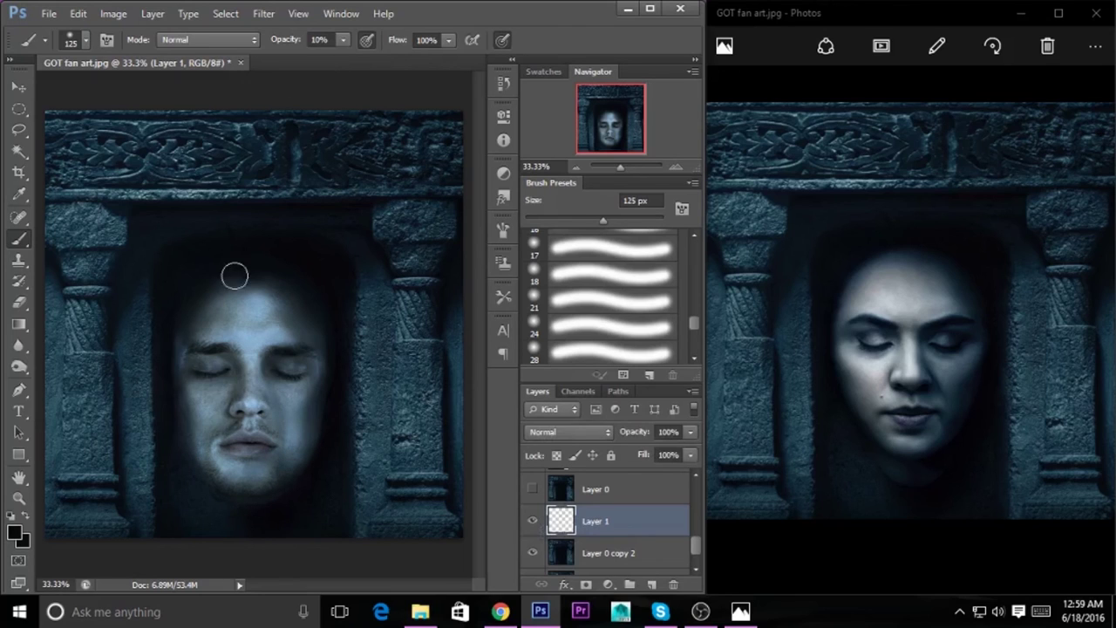
key(i)
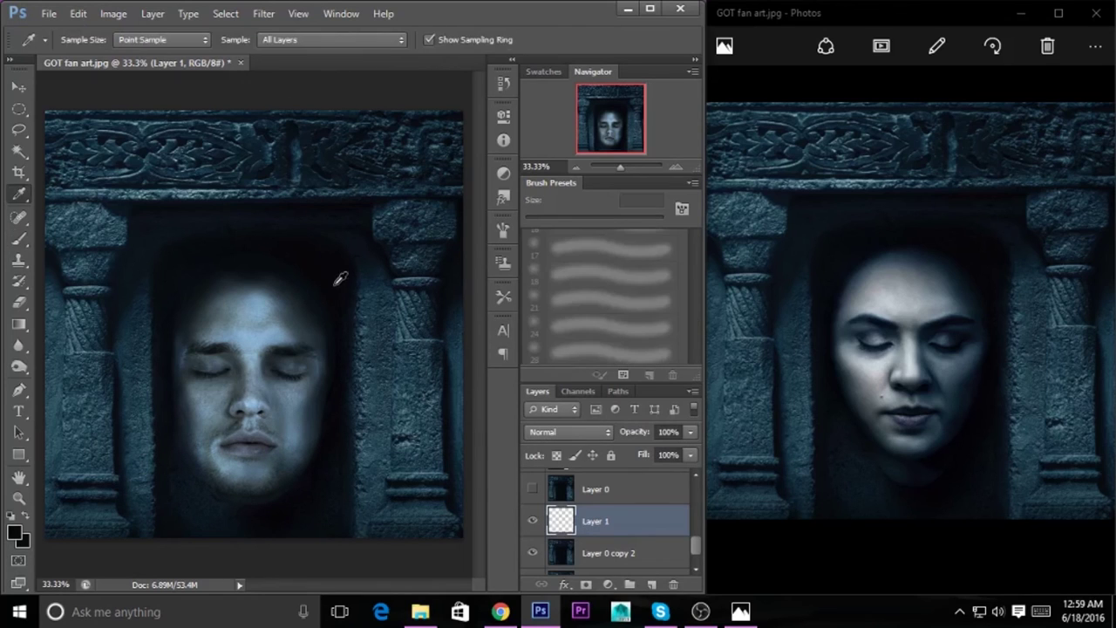
key(b)
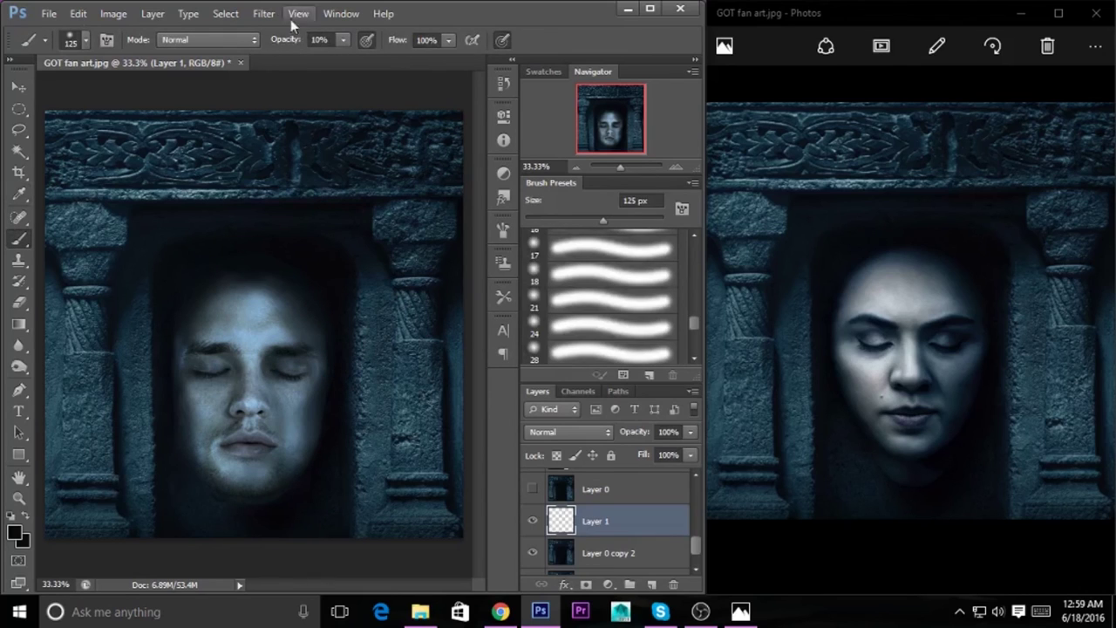
Set the brush opacity to 62% and Layer 1's opacity to 57%
click(342, 44)
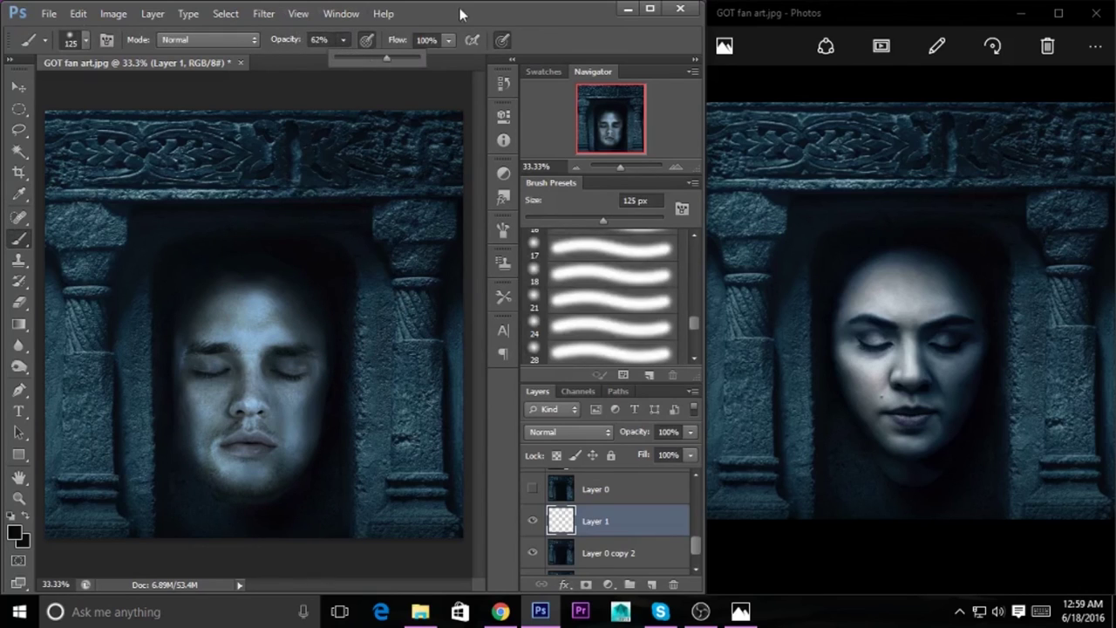
click(460, 14)
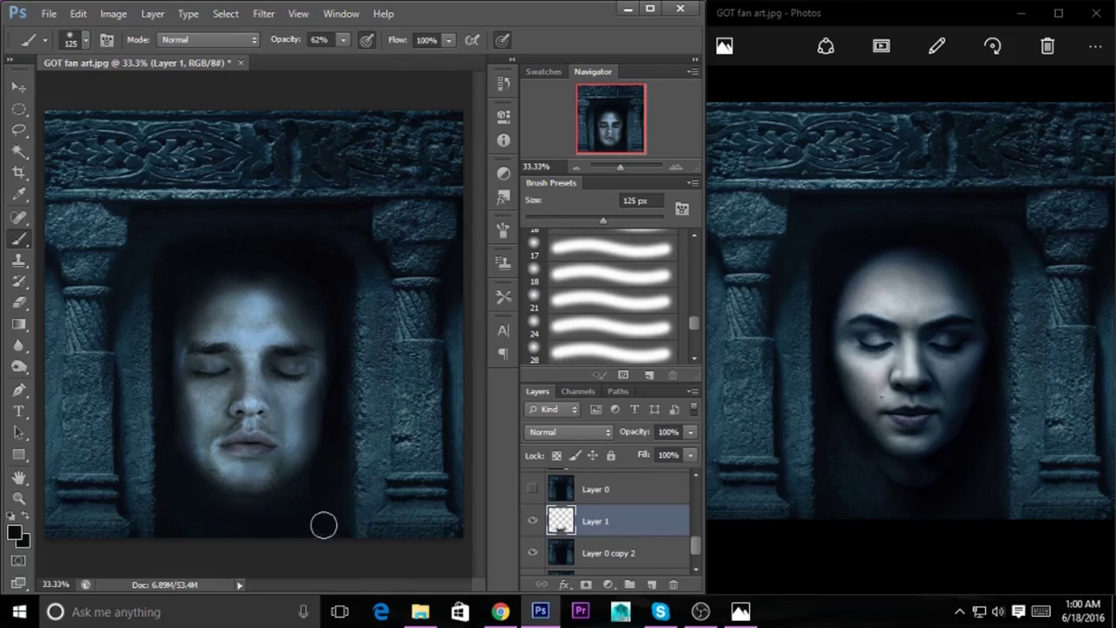
drag(691, 436, 637, 451)
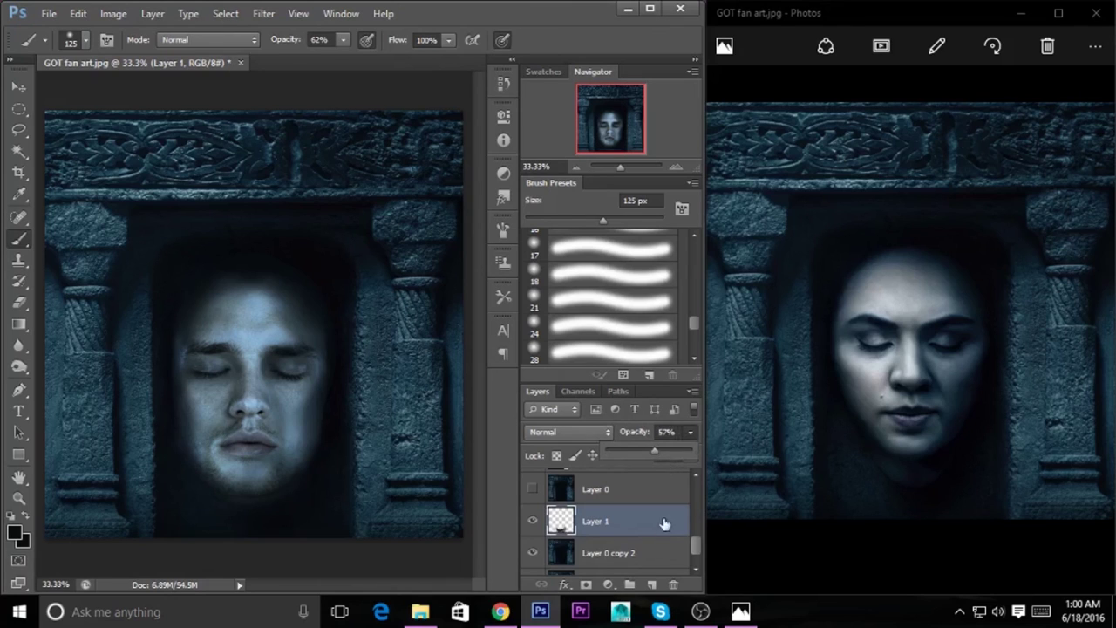
scroll(696, 545, up, 1)
scroll(697, 545, up, 1)
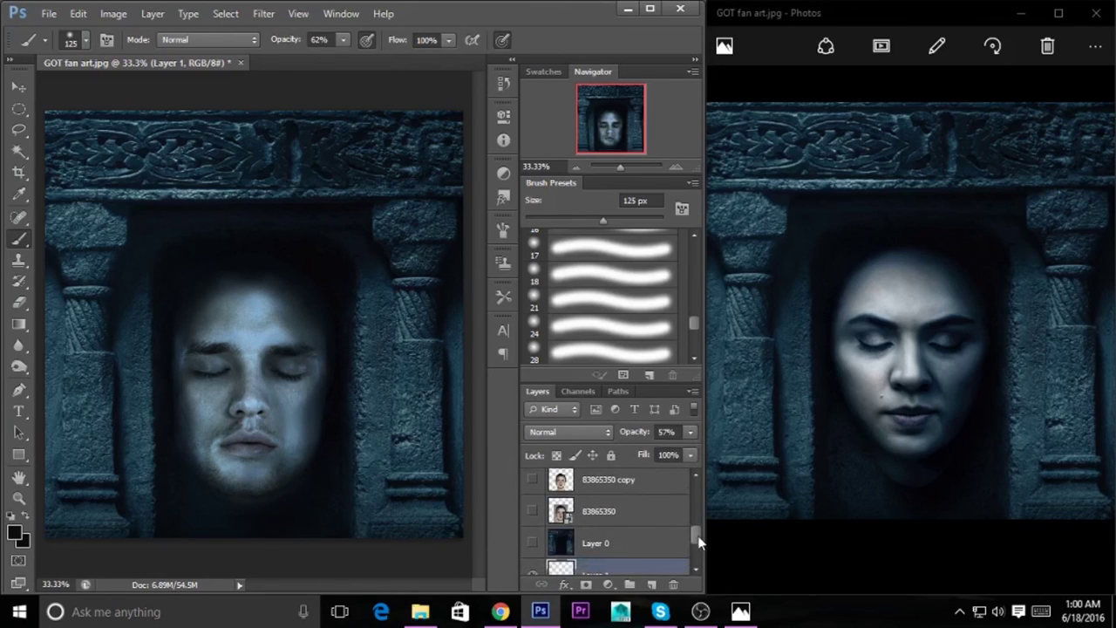
Target the face layer's mask, try revealing below the chin in white, then undo it
scroll(698, 532, up, 1)
scroll(700, 519, up, 1)
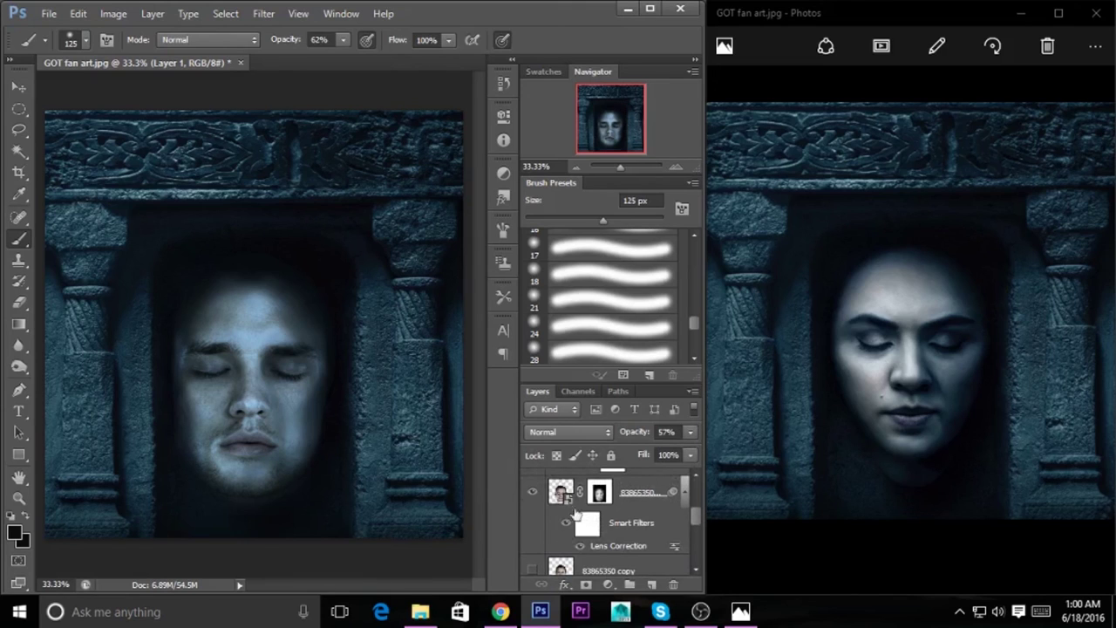
click(599, 493)
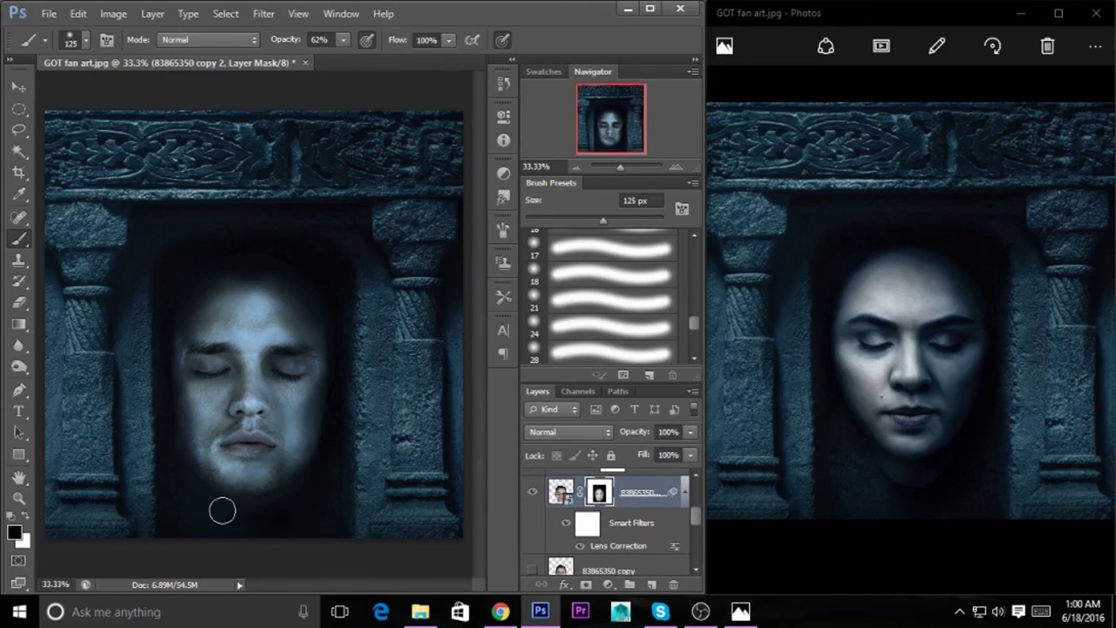
key(x)
mouse_move(247, 511)
mouse_down()
mouse_move(217, 508)
mouse_move(268, 529)
mouse_up()
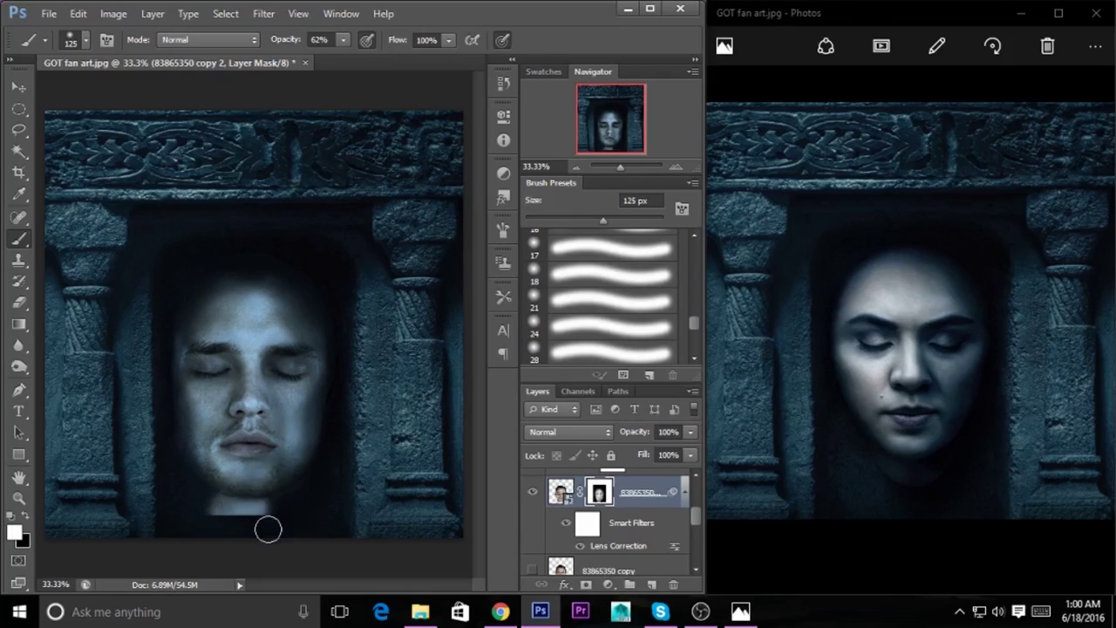
key(ctrl+z)
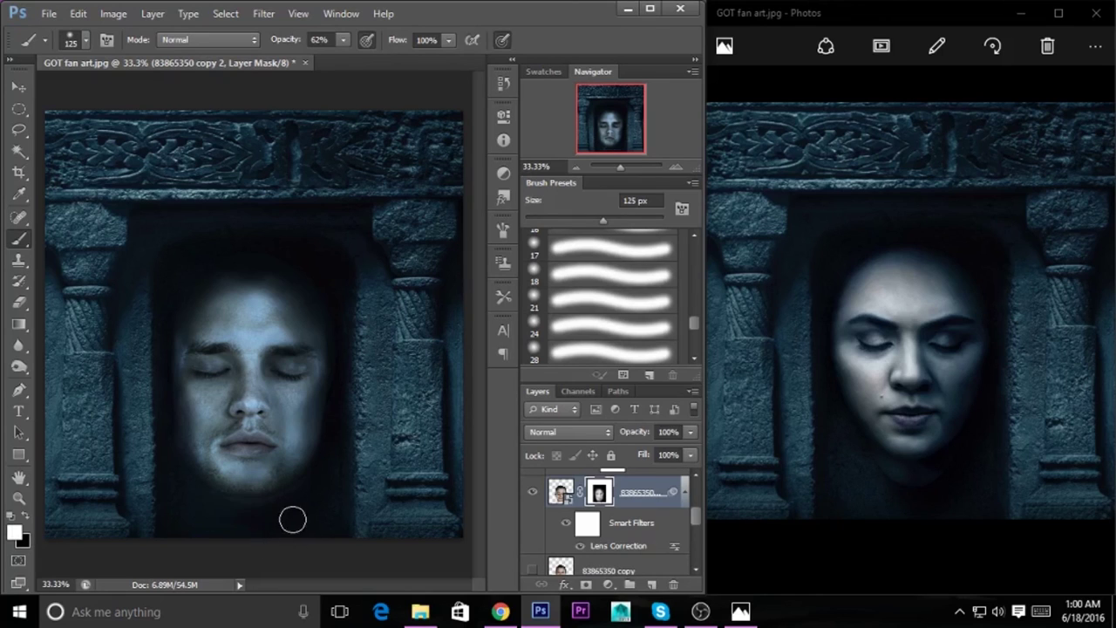
Set the mask brush to black at 6% opacity, later raising it to 77% for the jaw
click(342, 39)
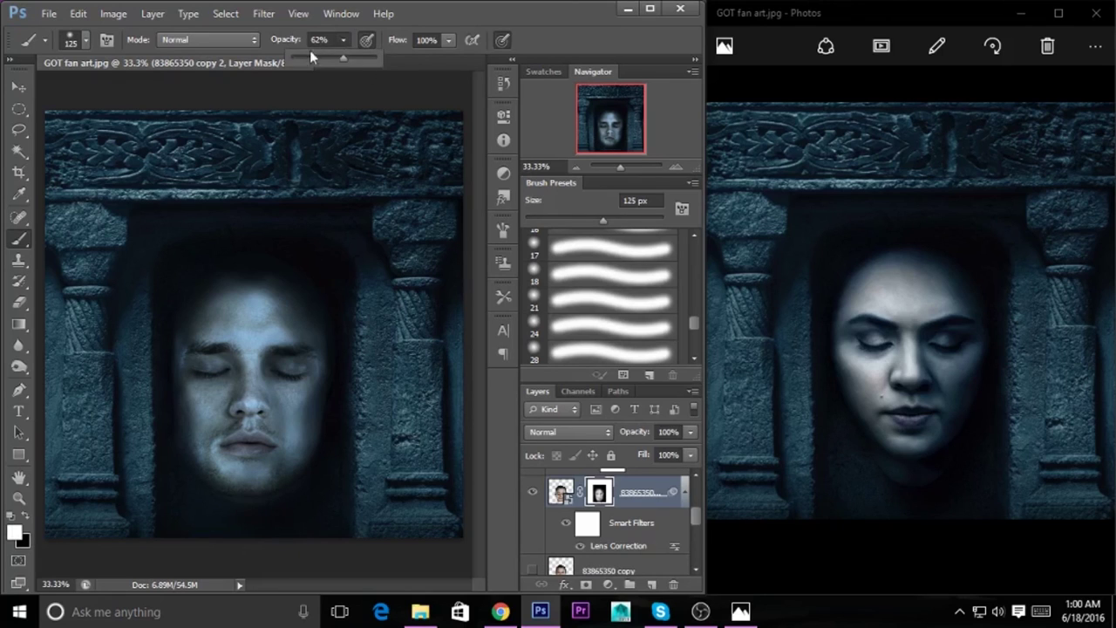
key(Return)
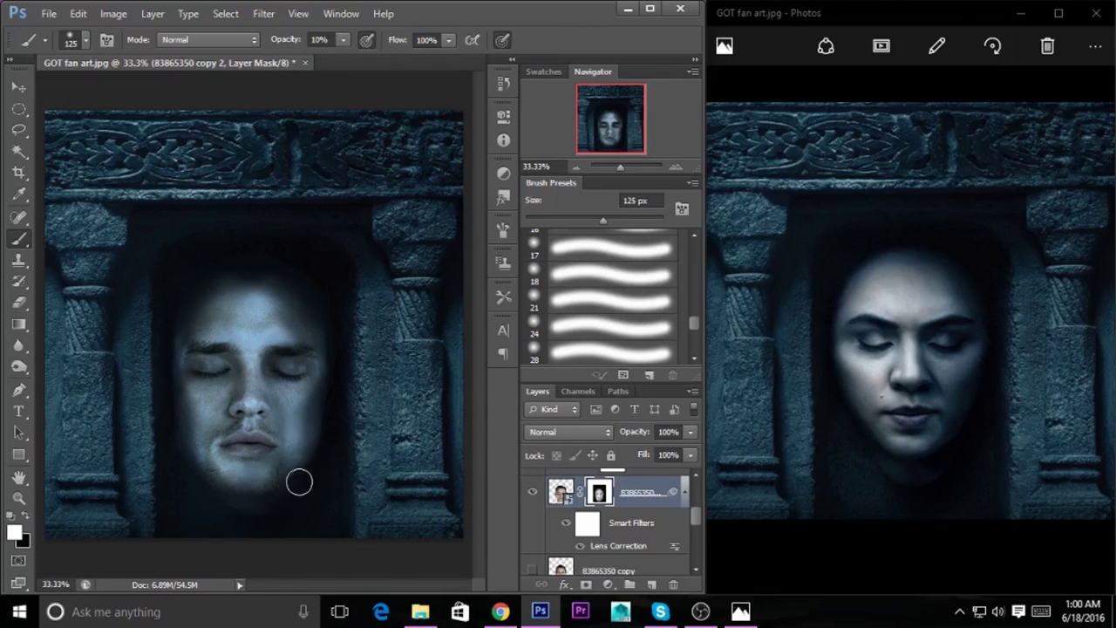
click(343, 39)
drag(340, 62, 340, 63)
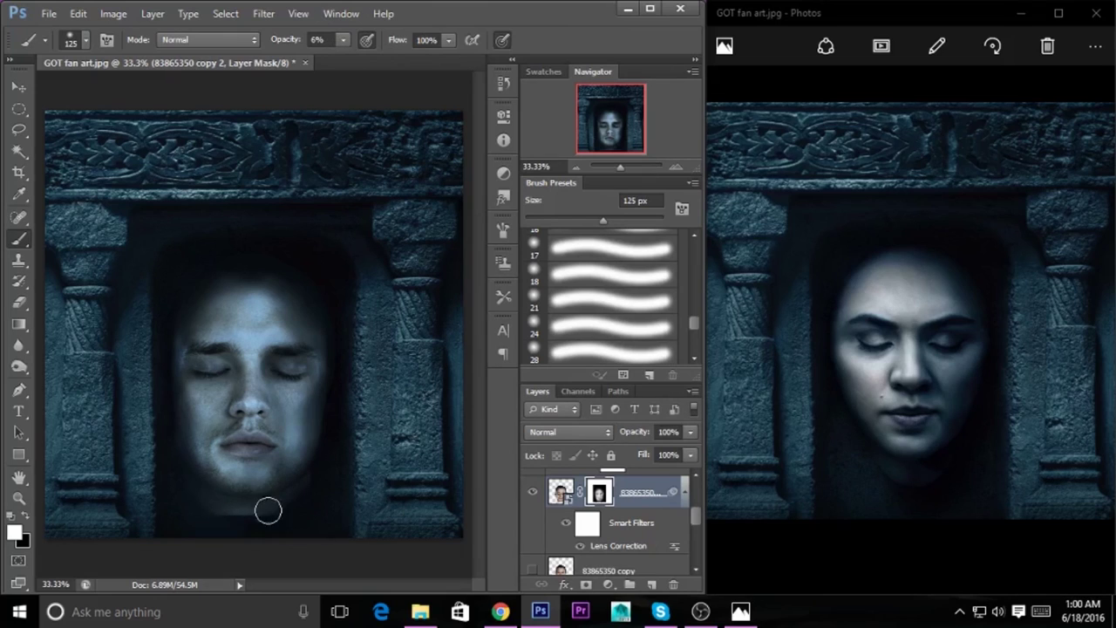
key(x)
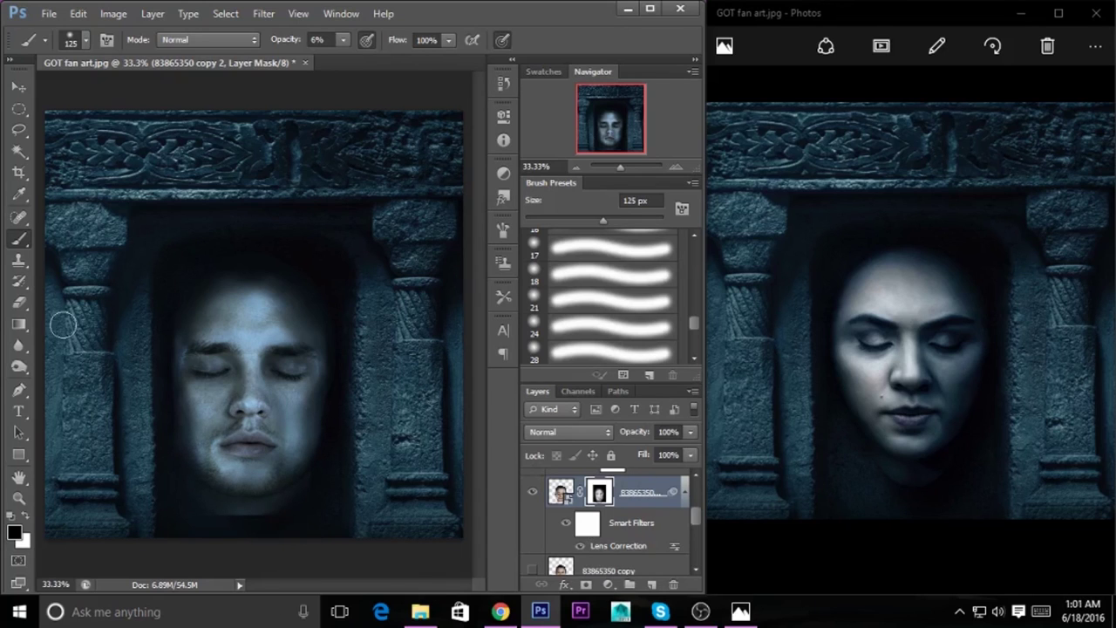
click(21, 302)
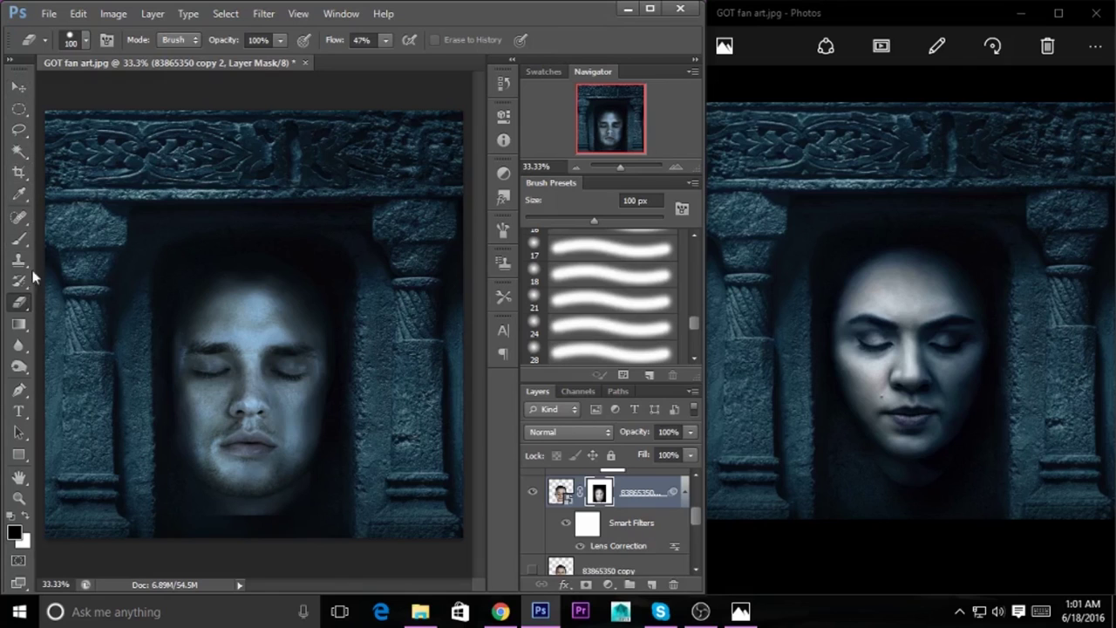
click(19, 238)
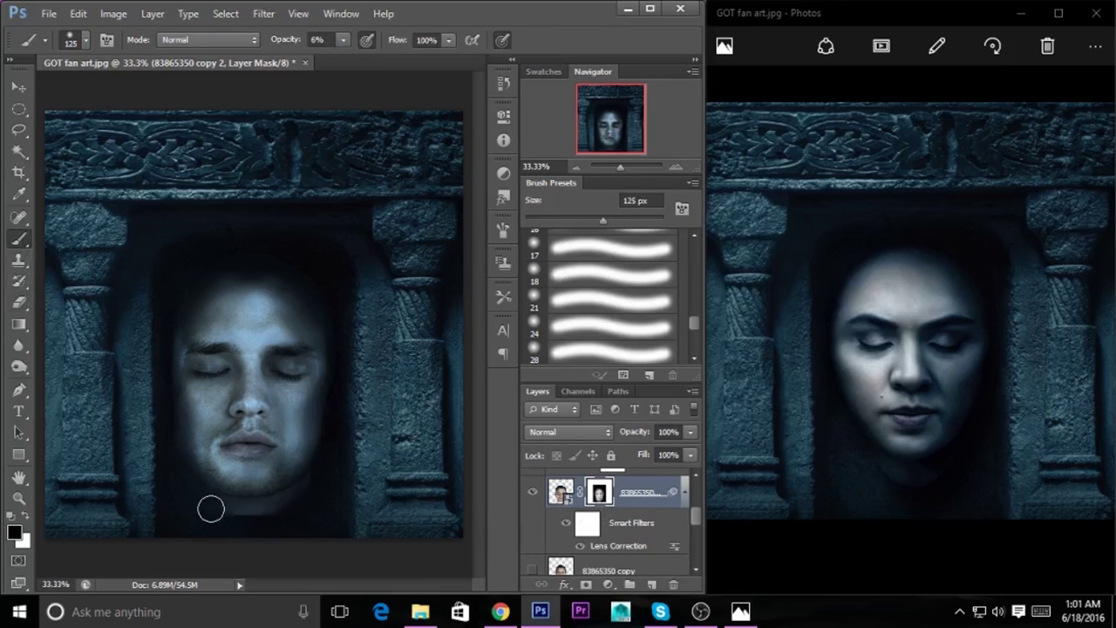
drag(343, 39, 403, 59)
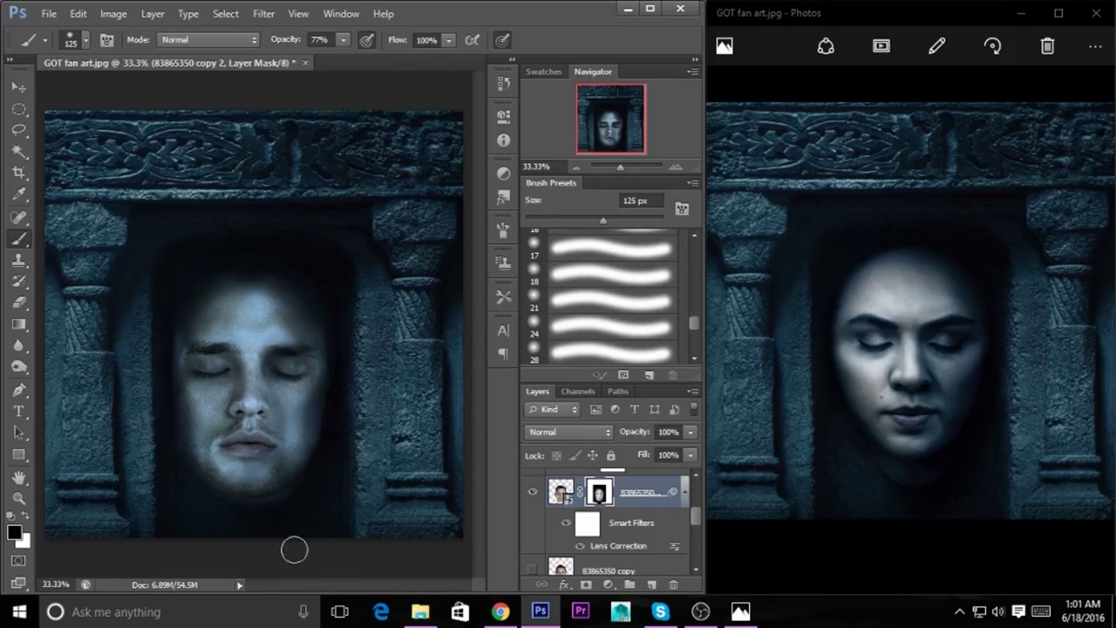
Zoom the view to 25% and maximize the Photoshop window to full screen
click(575, 168)
click(576, 168)
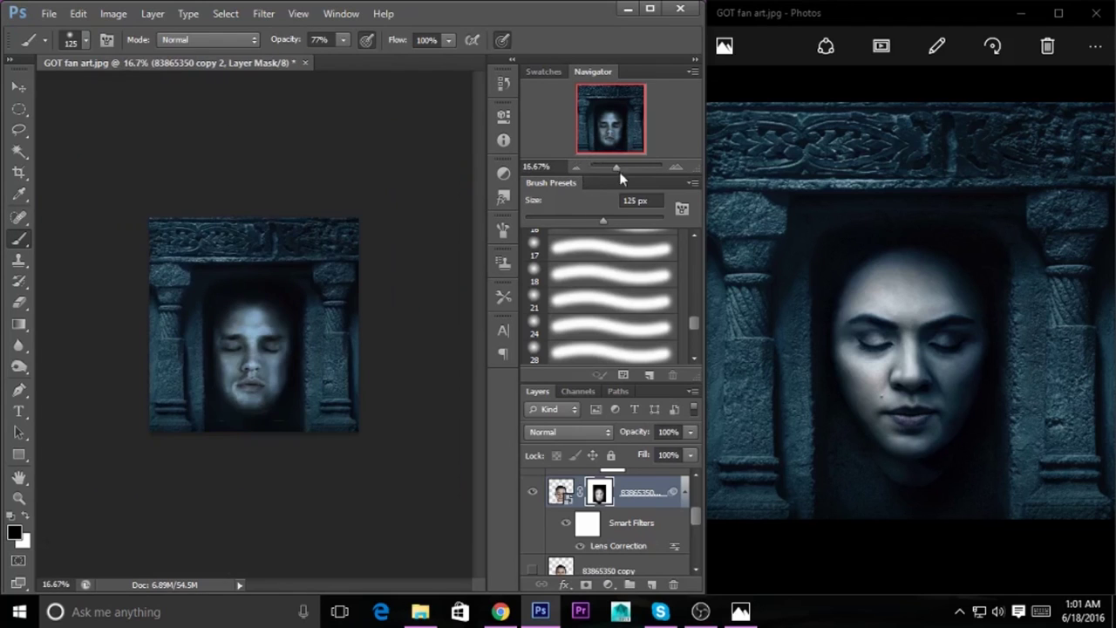
click(679, 167)
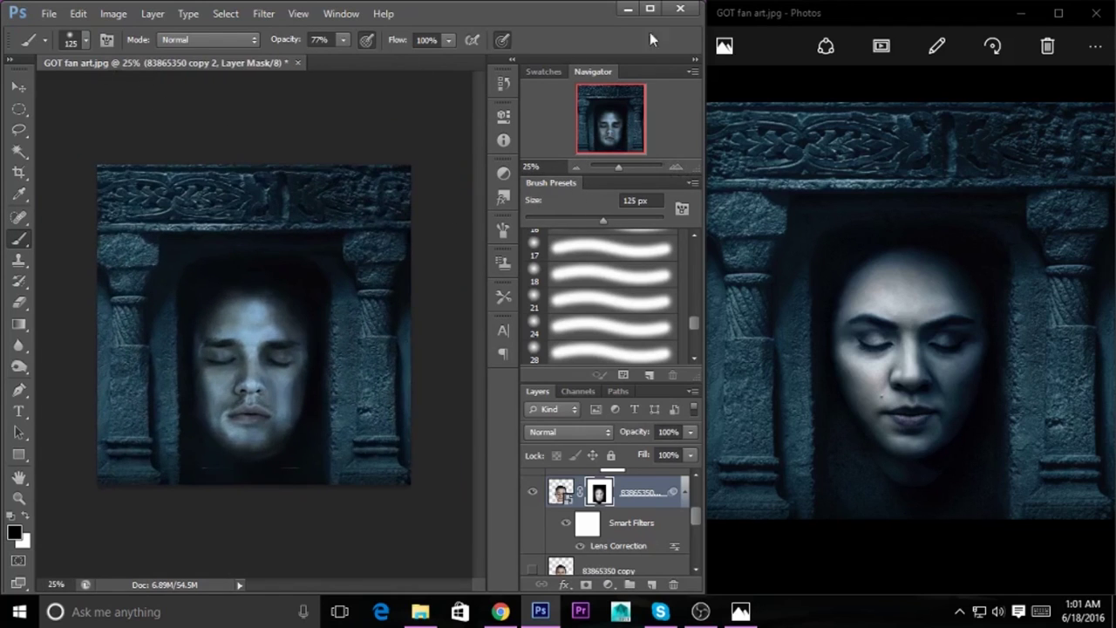
click(649, 8)
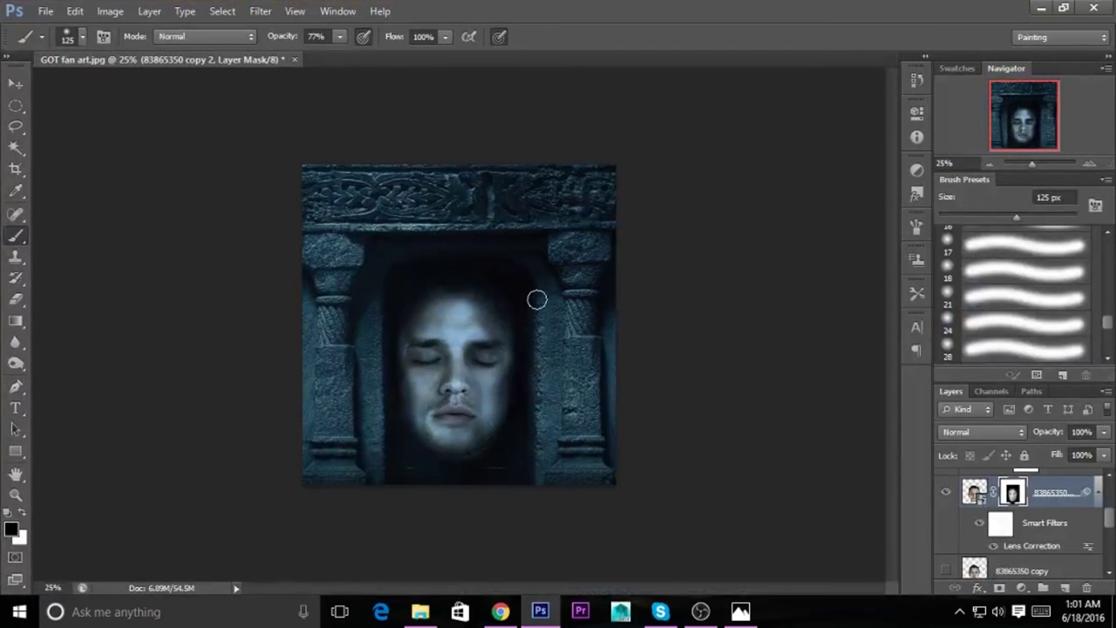
Hide and reshow the face layer to compare the blend, then reselect its mask
click(946, 493)
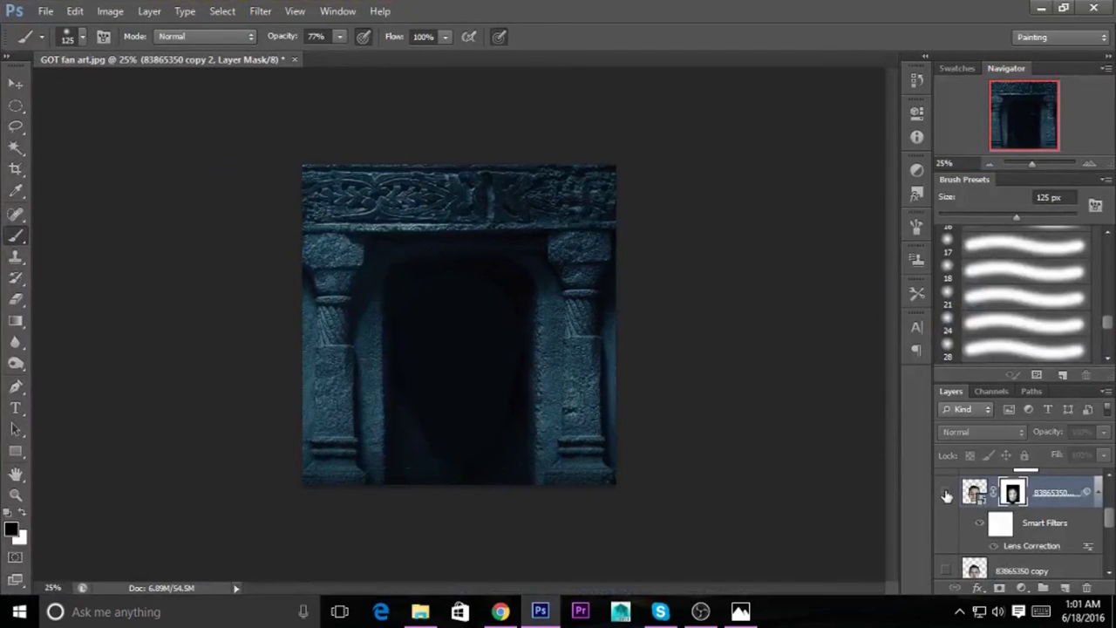
click(947, 494)
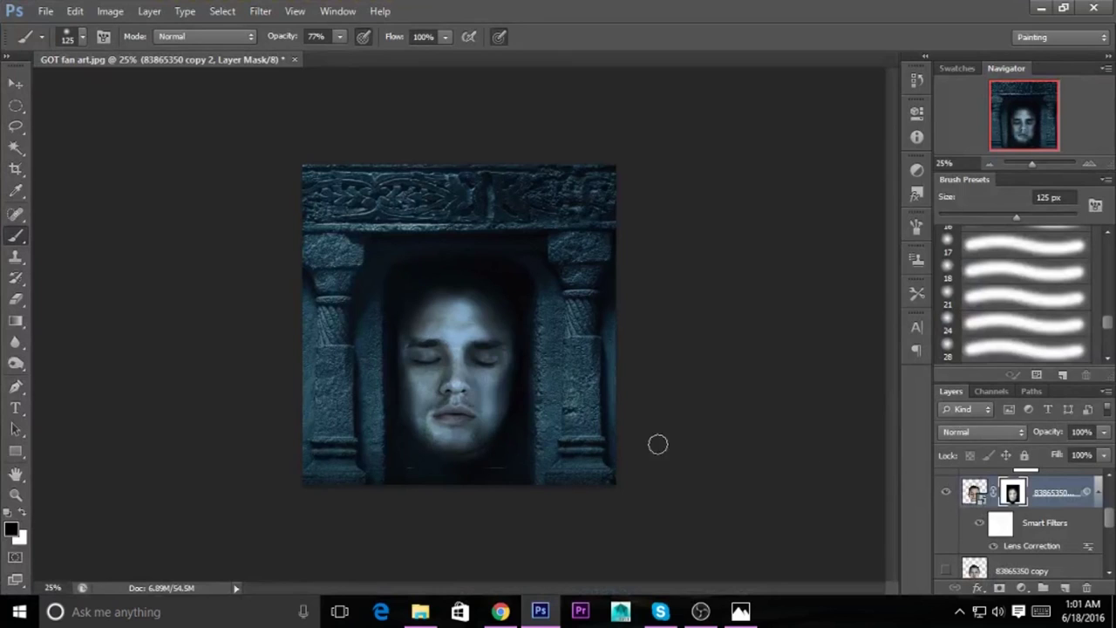
click(976, 498)
click(1009, 488)
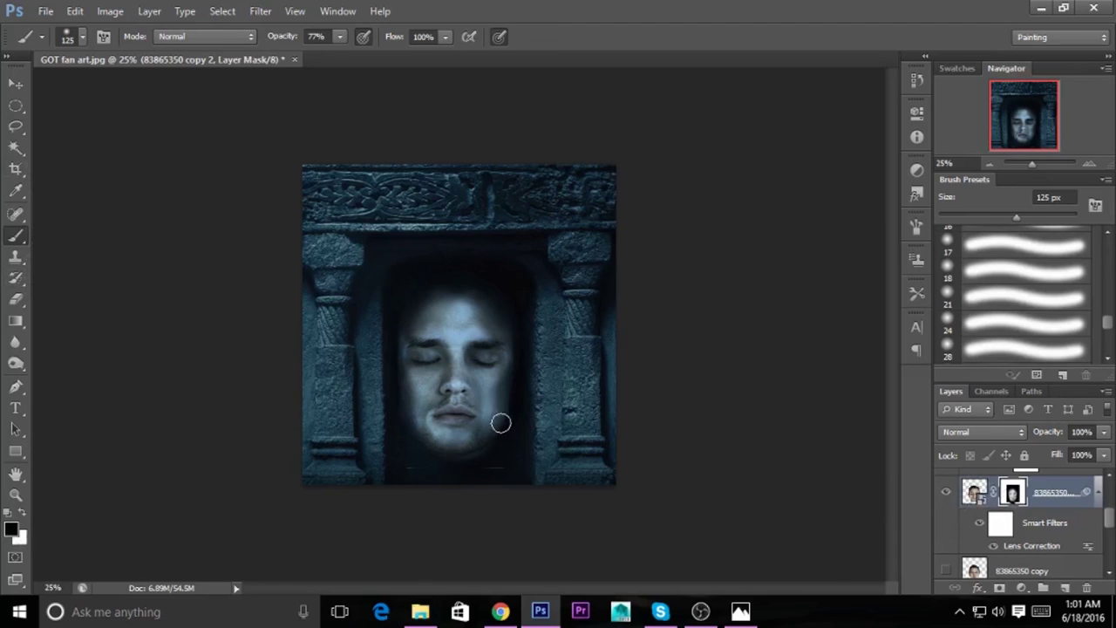